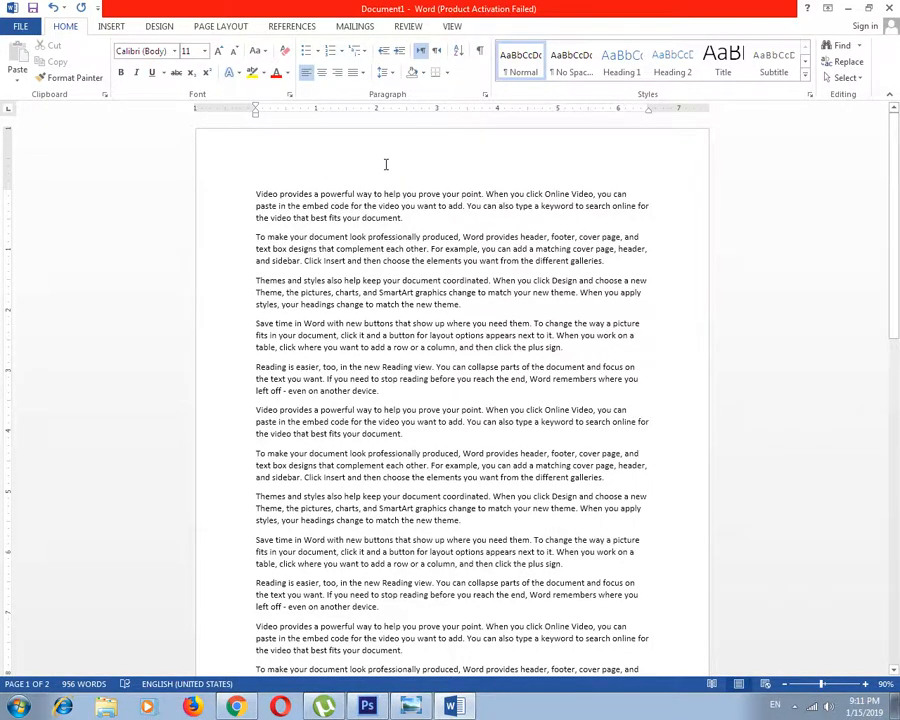
Generate more random sample paragraphs at the end of the document's existing text
scroll(386, 165, "down", 10)
scroll(391, 527, "down", 8)
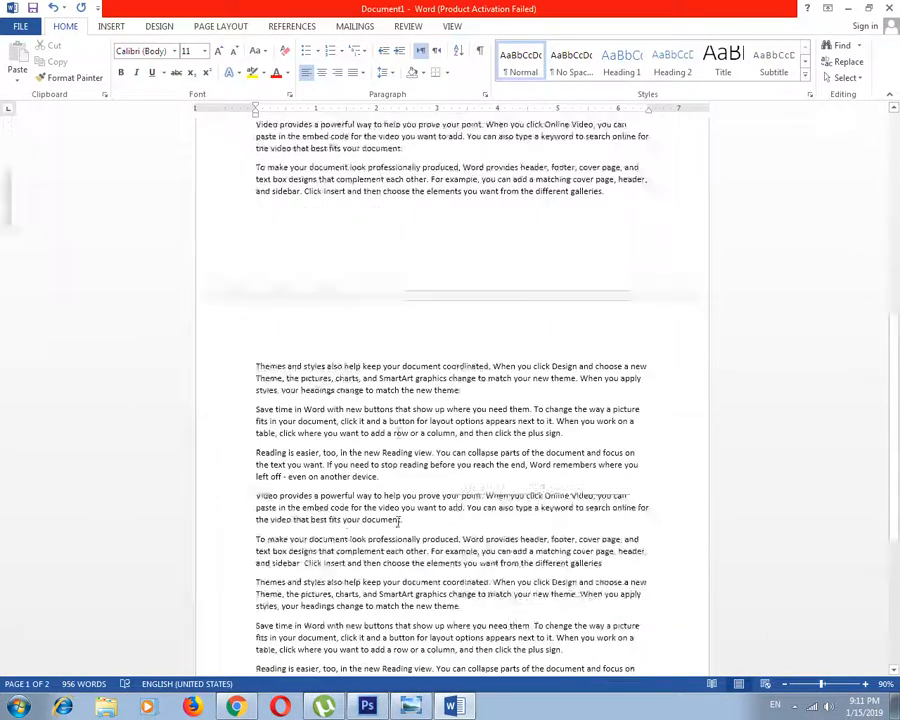
key("Return")
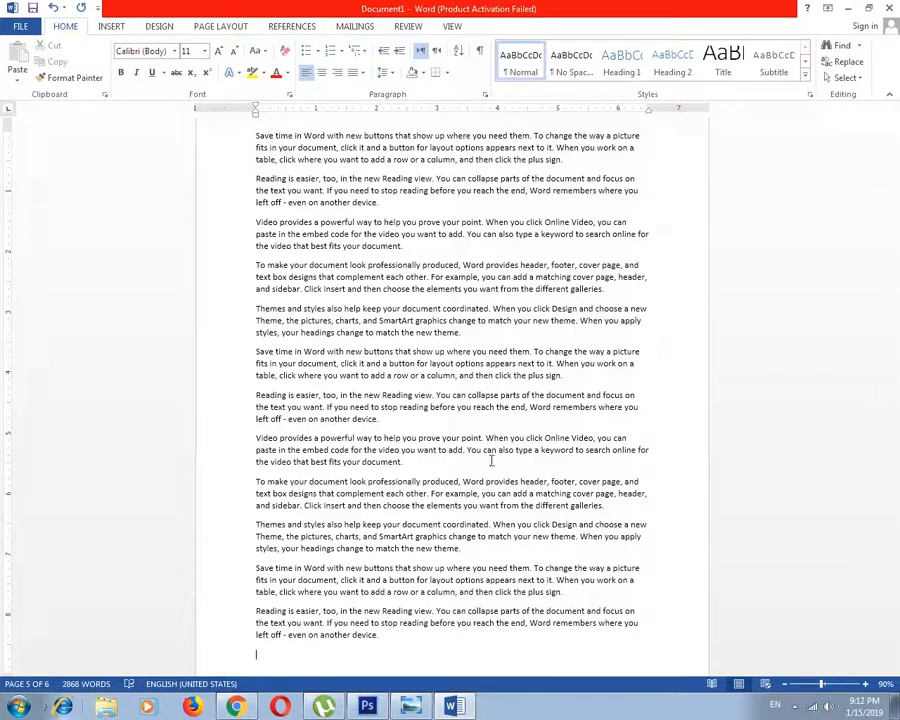
Examine the header and footer margin areas of the first page, above and below the body text
scroll(564, 360, "up", 8)
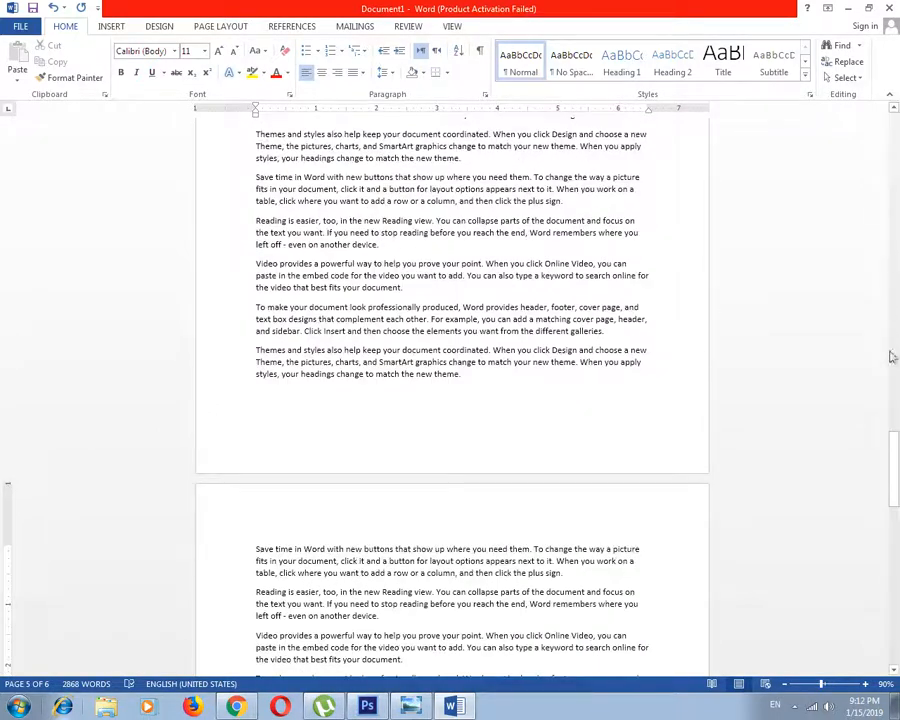
left_click_drag(890, 450, 896, 125)
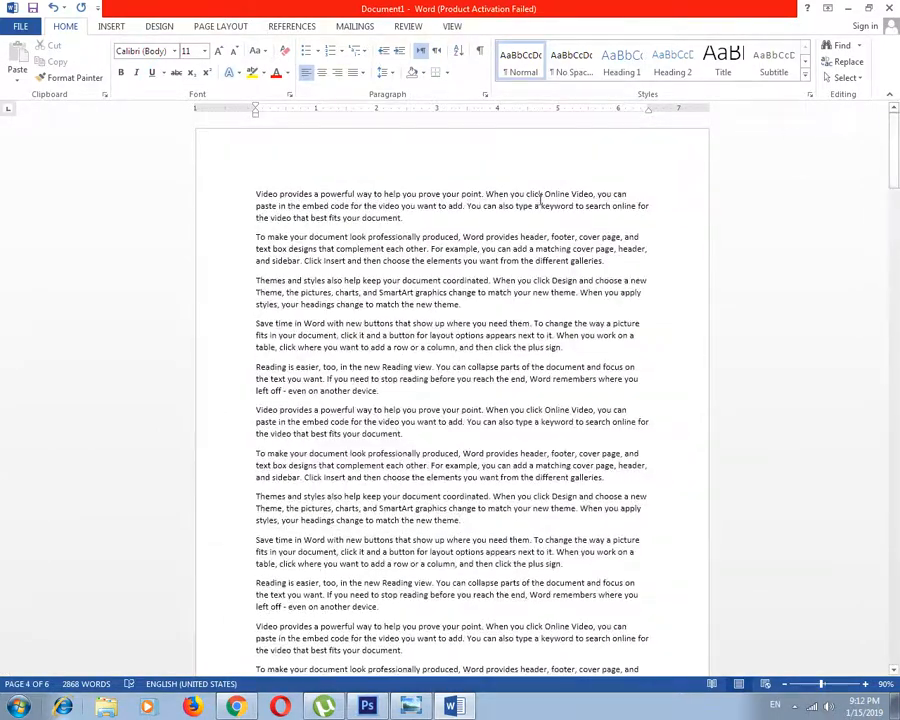
left_click(486, 177)
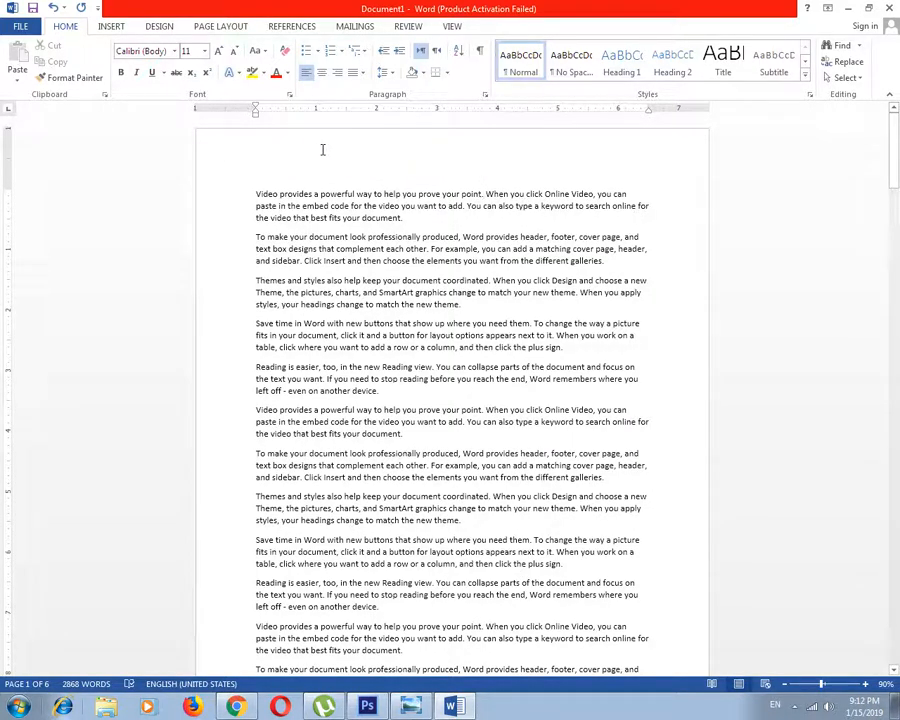
scroll(424, 496, "down", 5)
left_click(404, 520)
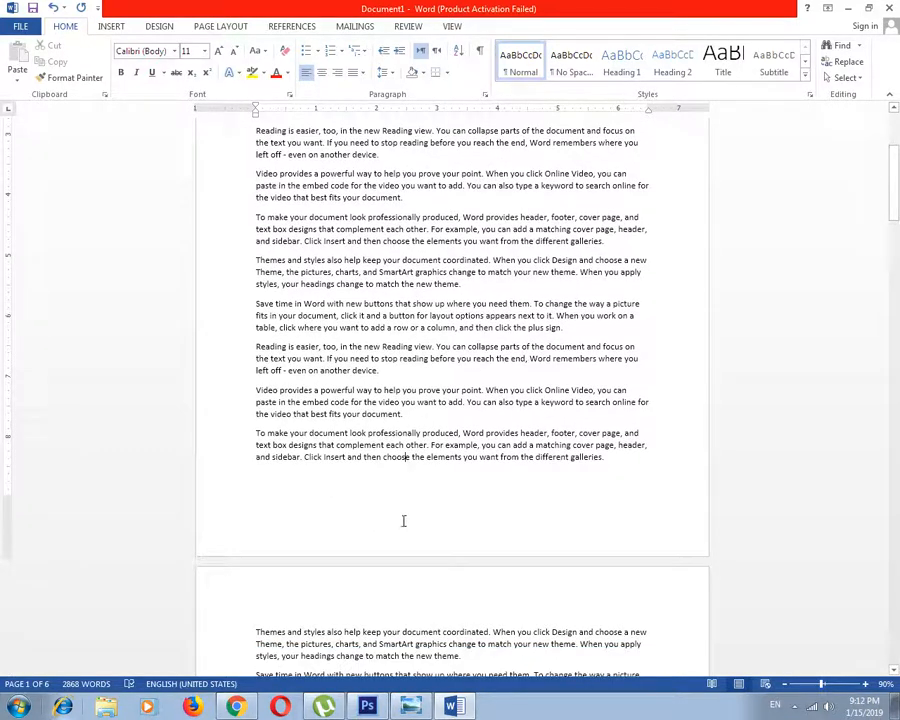
double_click(397, 511)
key("Escape")
left_click(630, 456)
left_click_drag(893, 212, 893, 157)
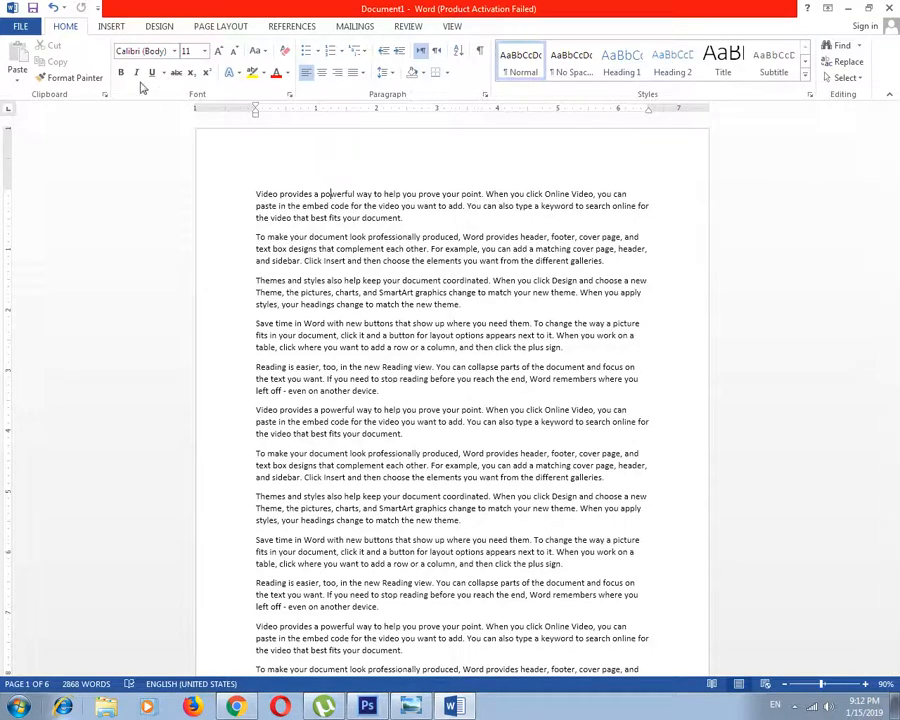
Insert the built-in Blank (Three Columns) header into the document
left_click(114, 27)
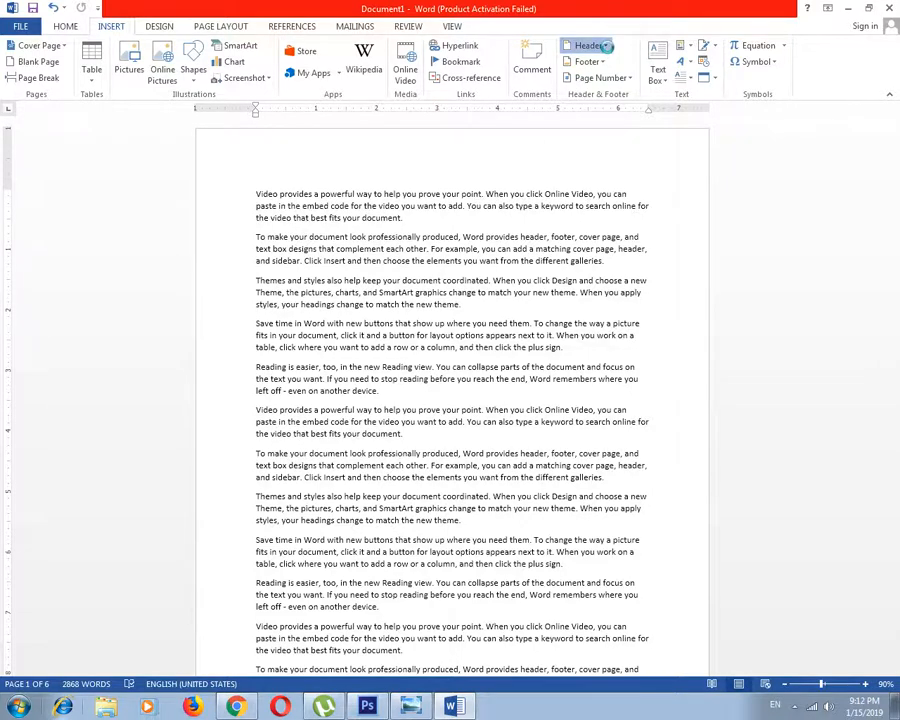
left_click(605, 47)
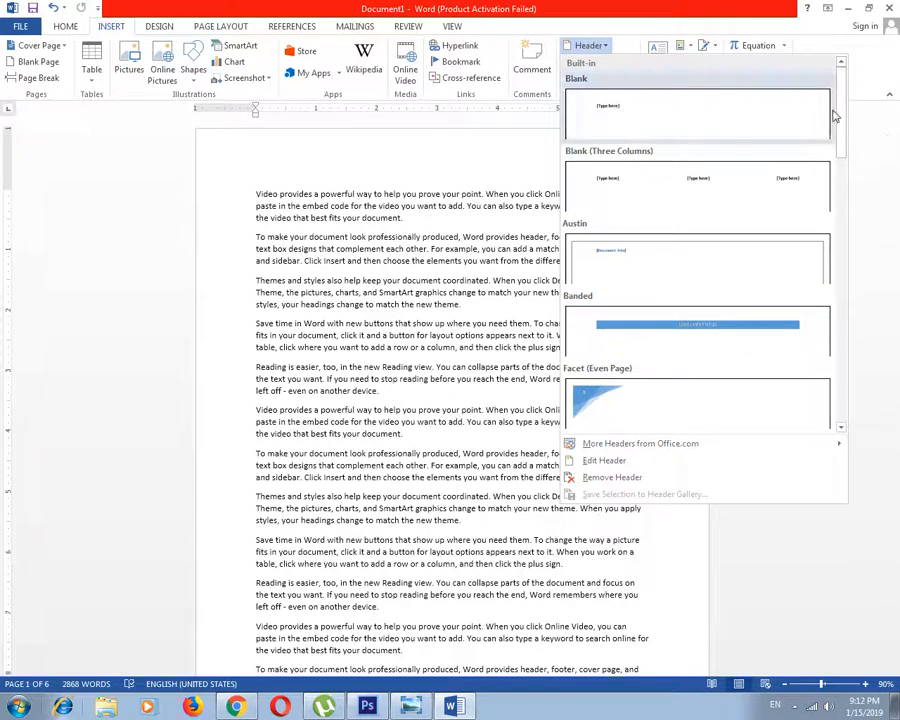
left_click_drag(836, 115, 843, 162)
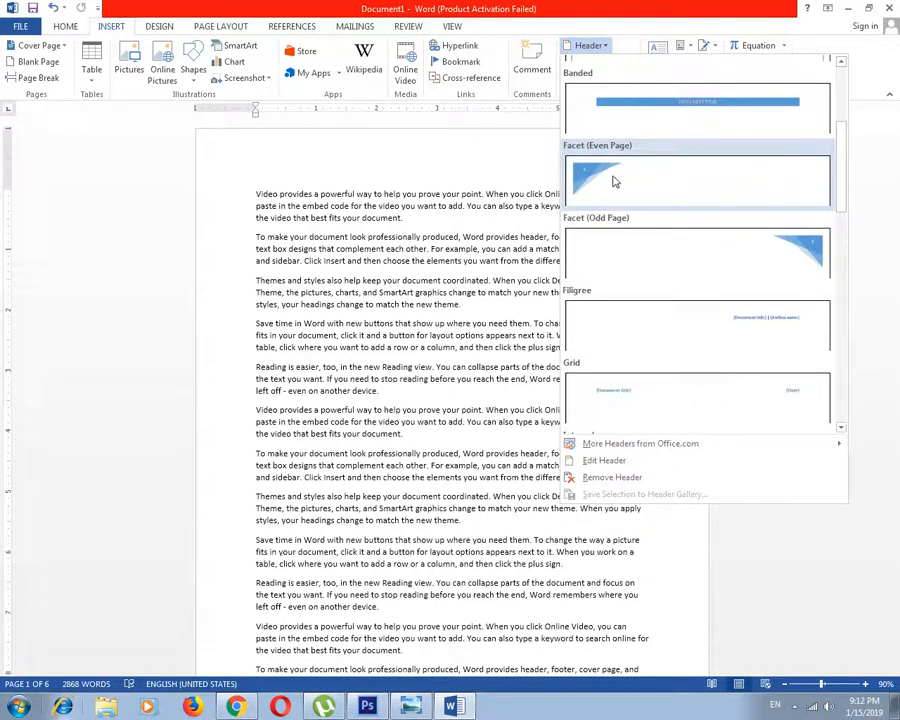
left_click_drag(842, 175, 802, 115)
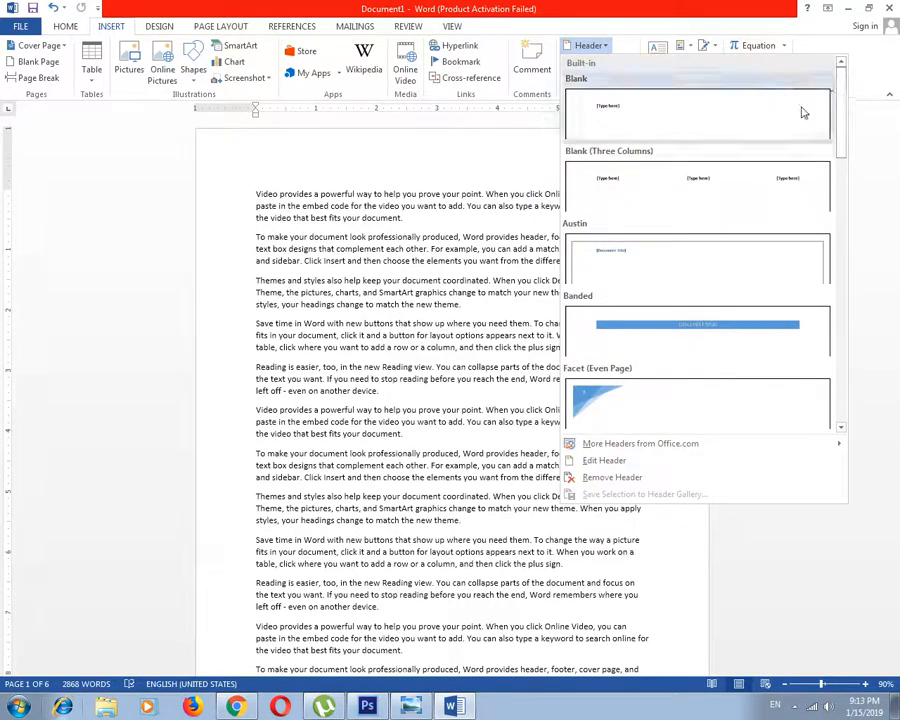
left_click(668, 193)
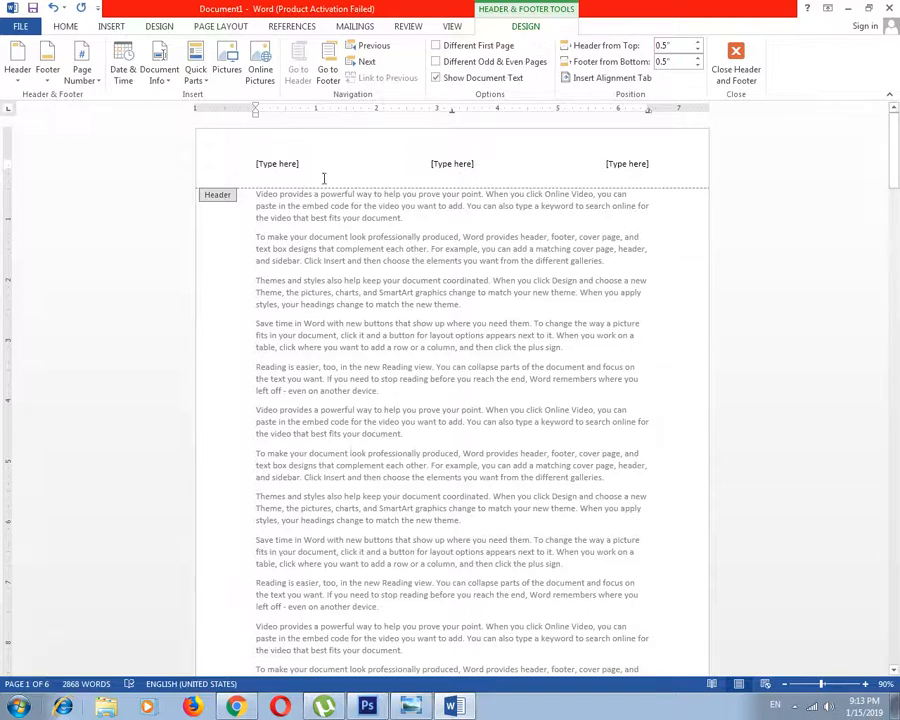
Fill the header's left placeholder with "Hunar Foundaion" and its centre placeholder with "Management"
left_click(289, 161)
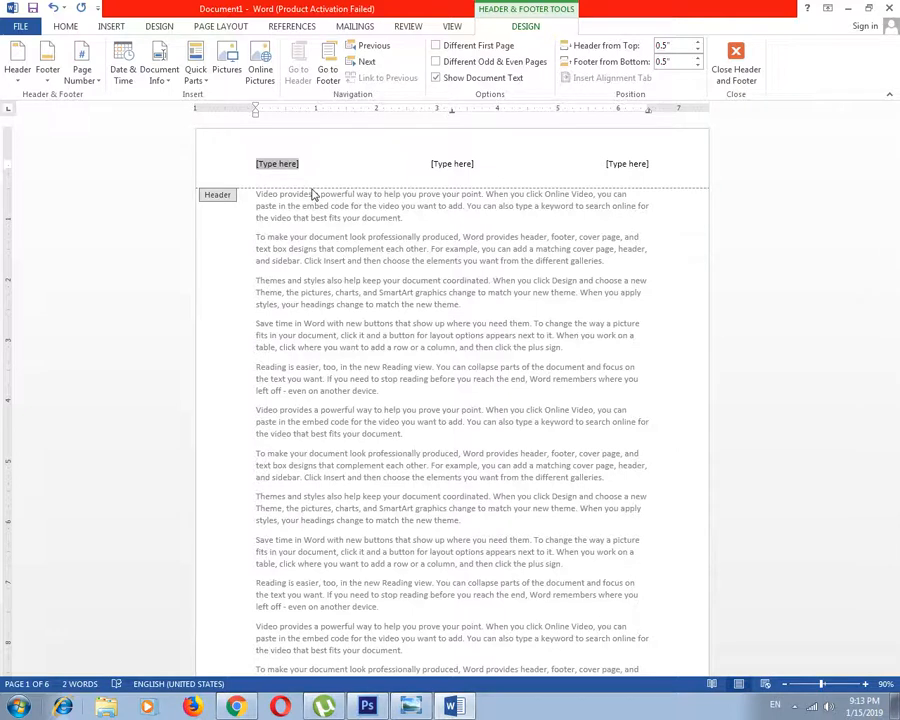
type("Hunar")
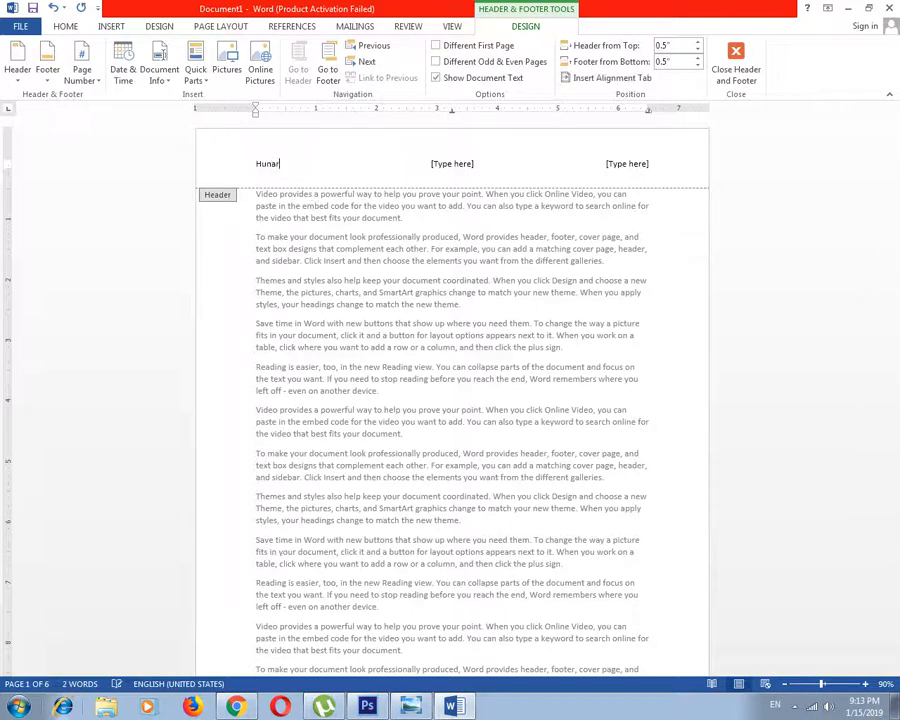
type(" Foundaion")
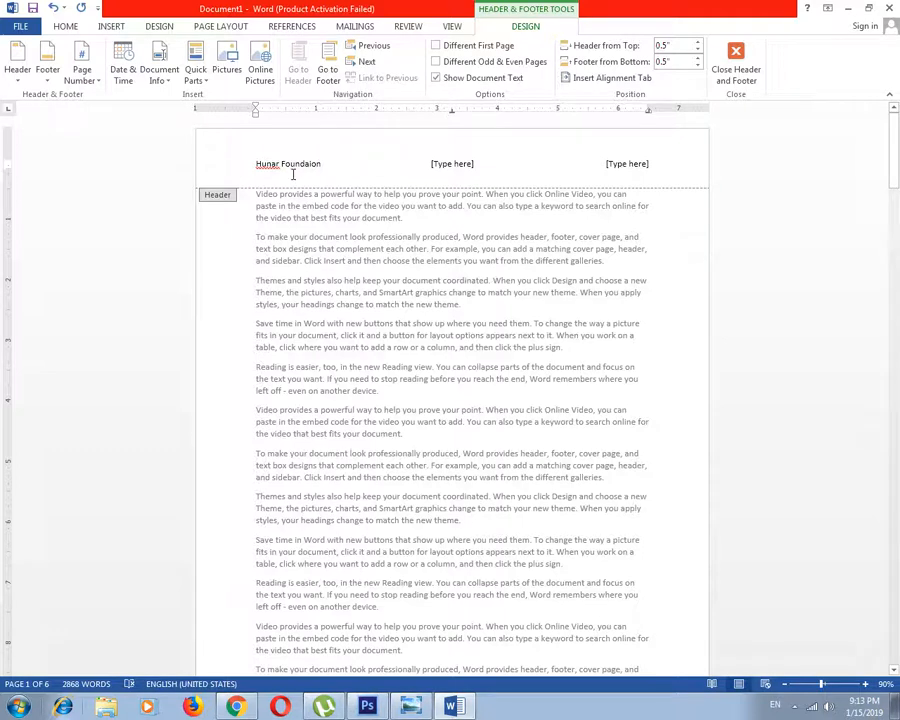
left_click(463, 165)
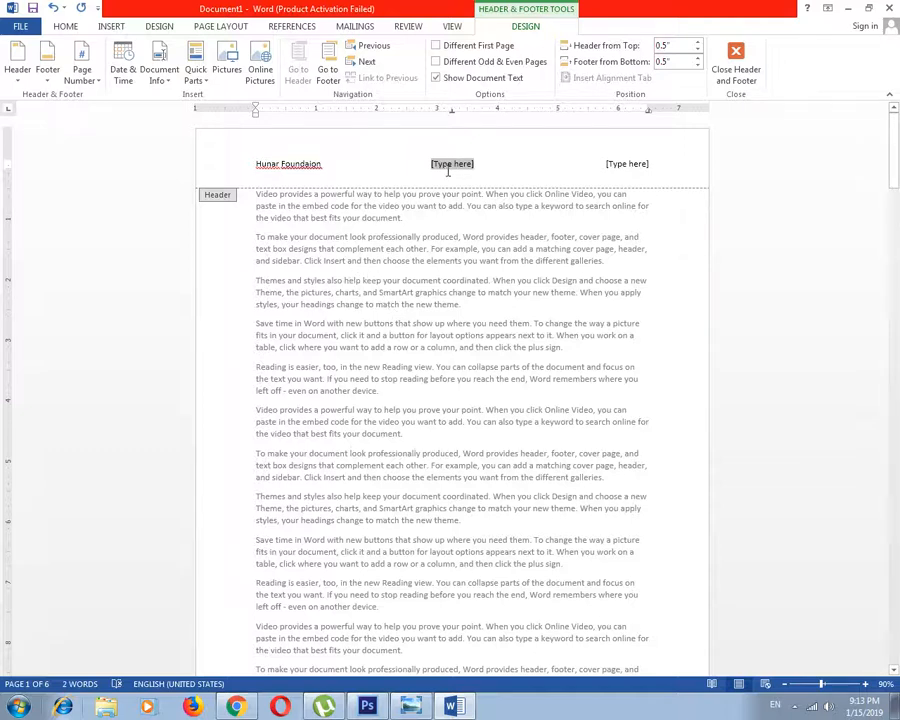
type("Managemen")
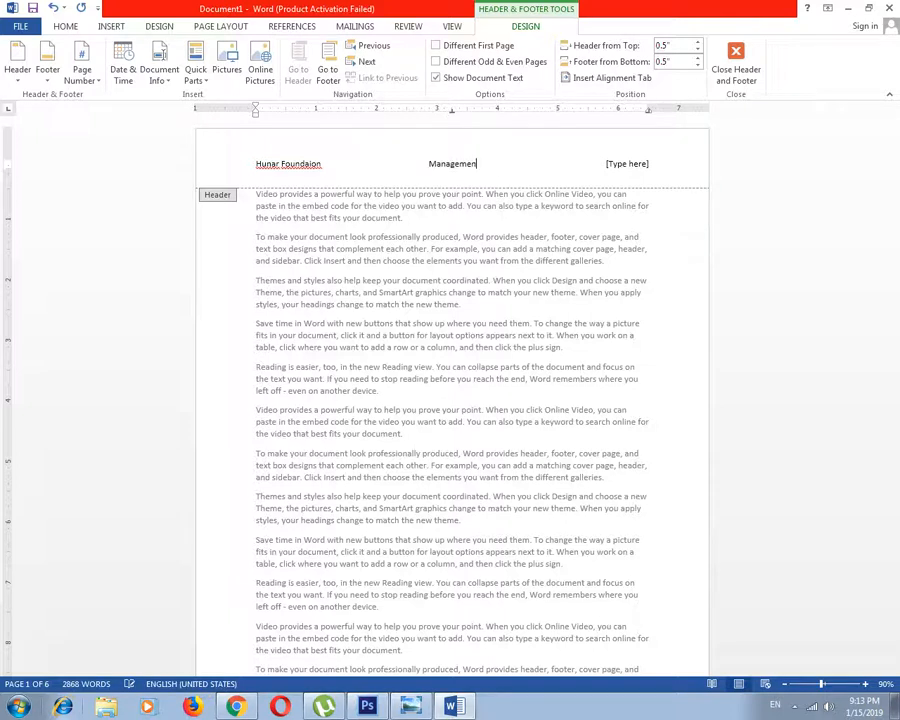
type("t")
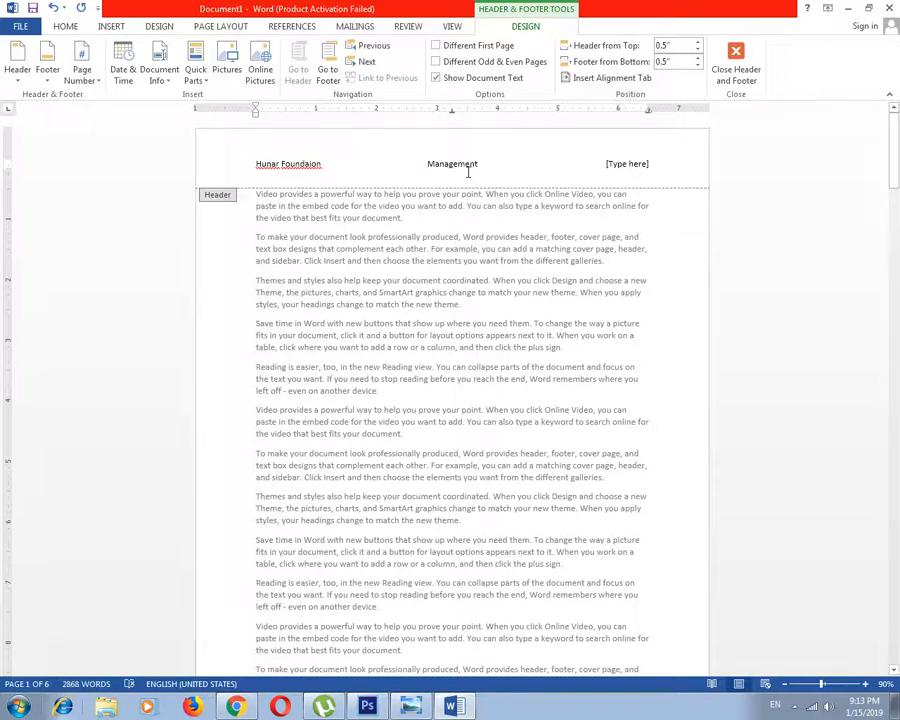
Delete the header's right-hand placeholder and return to the document body
left_click(621, 166)
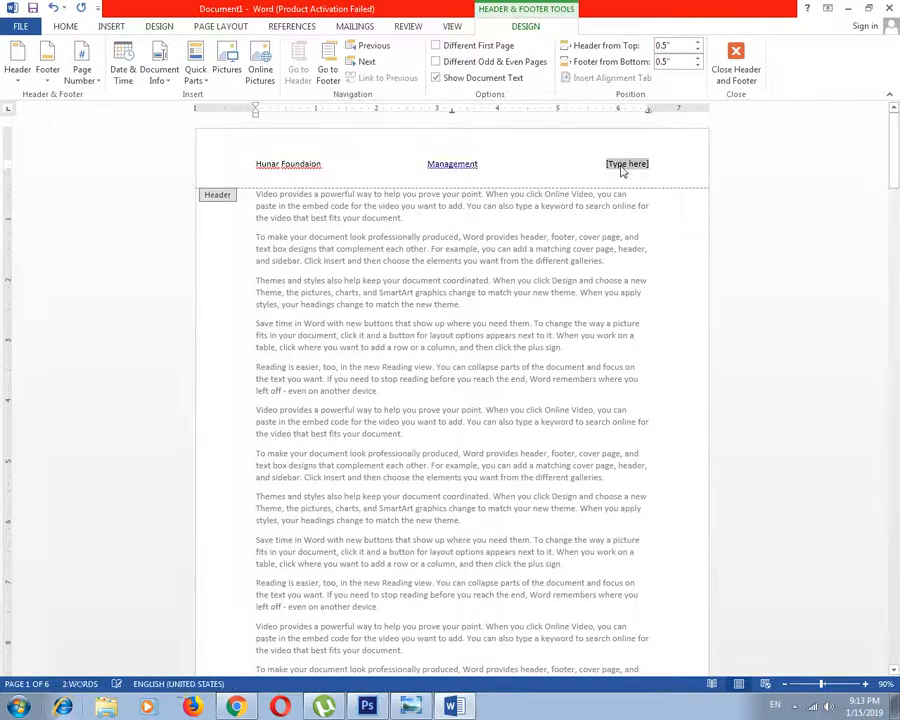
key("Delete")
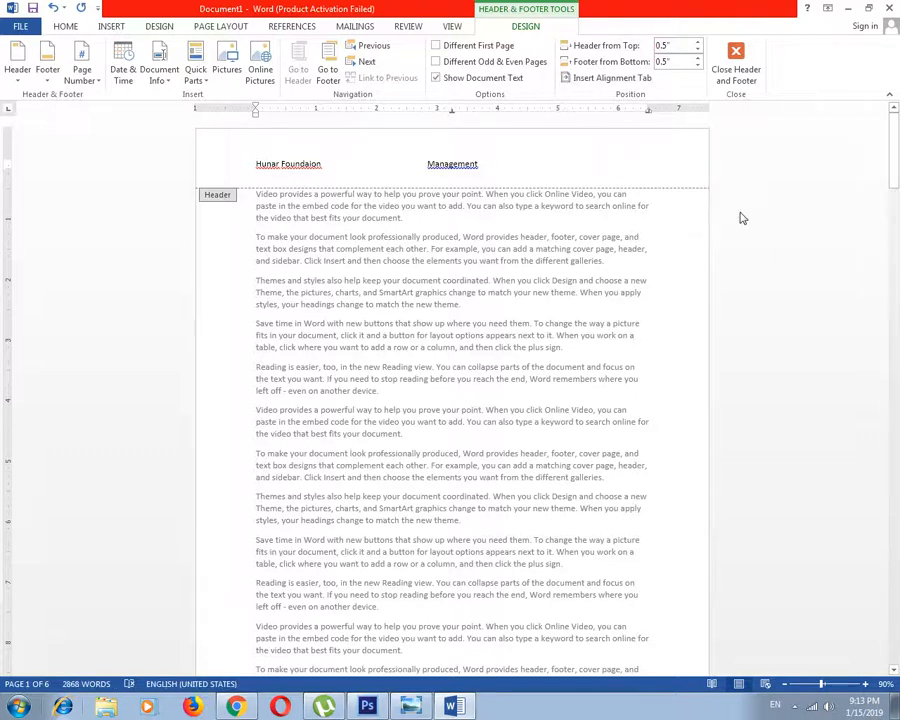
key("Escape")
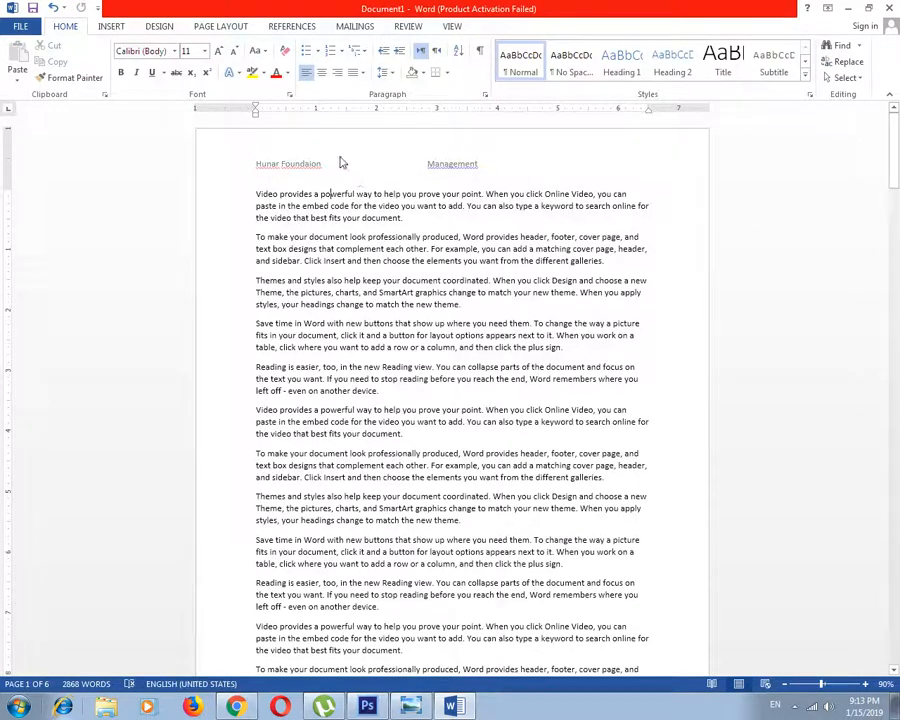
Check the header on the following pages and add a new page with a page break at the document's end
scroll(326, 428, "down", 15)
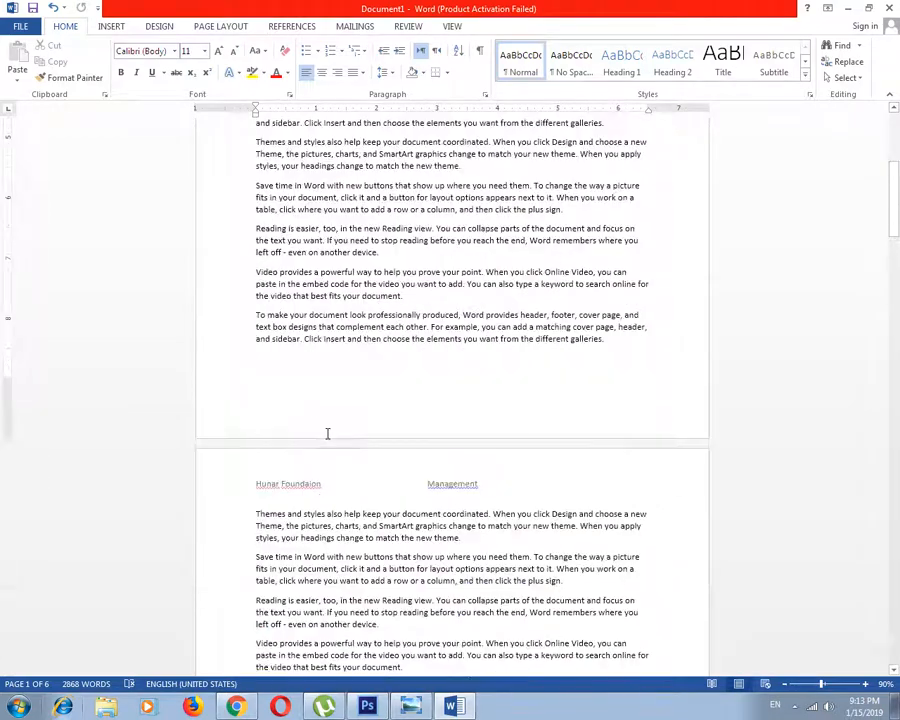
scroll(320, 494, "down", 10)
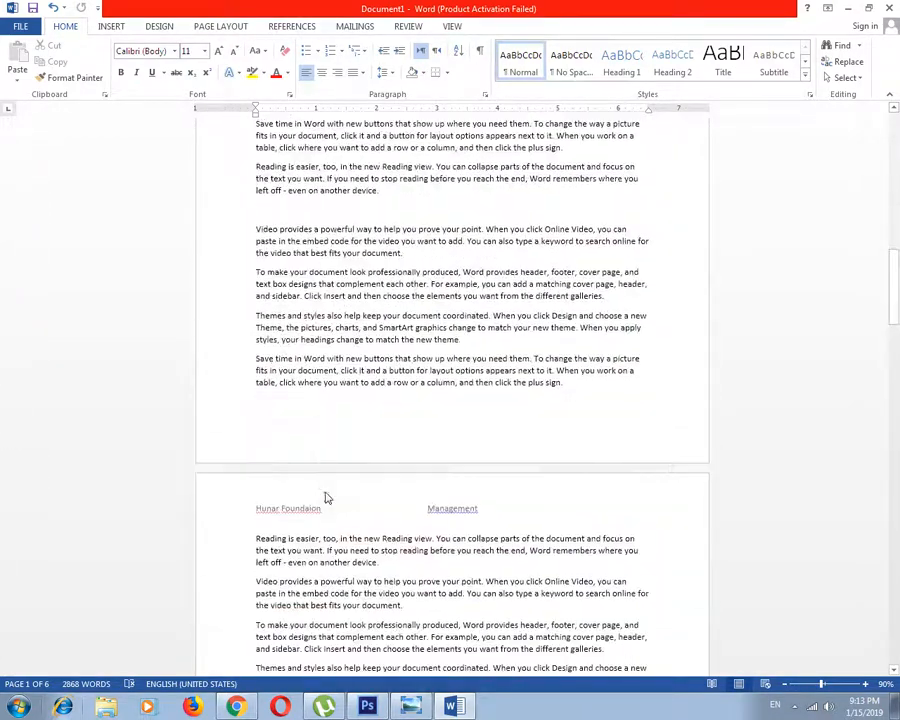
scroll(444, 517, "down", 10)
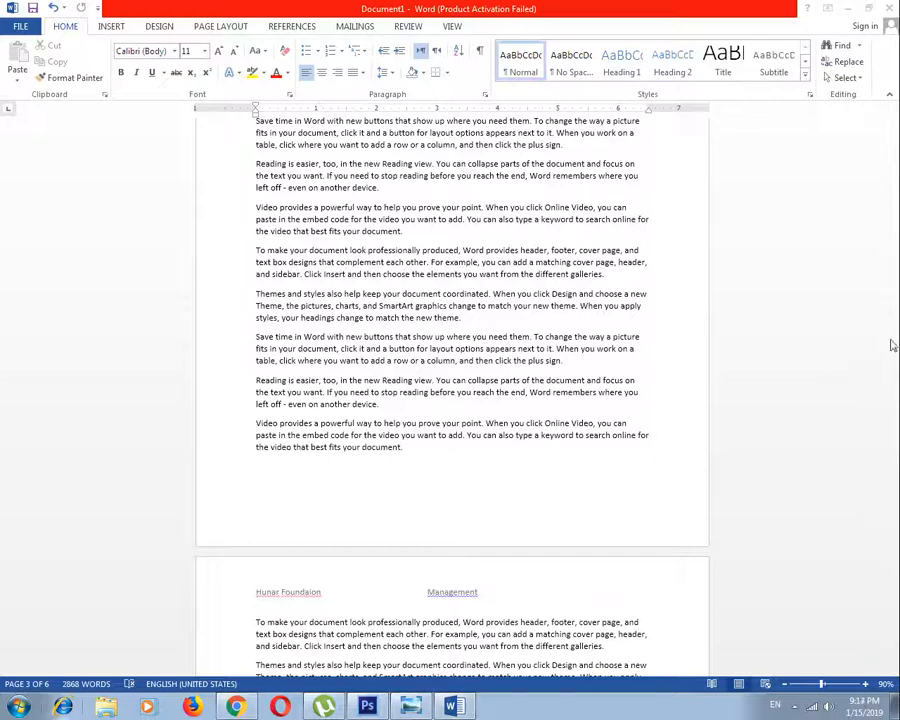
scroll(886, 347, "down", 3)
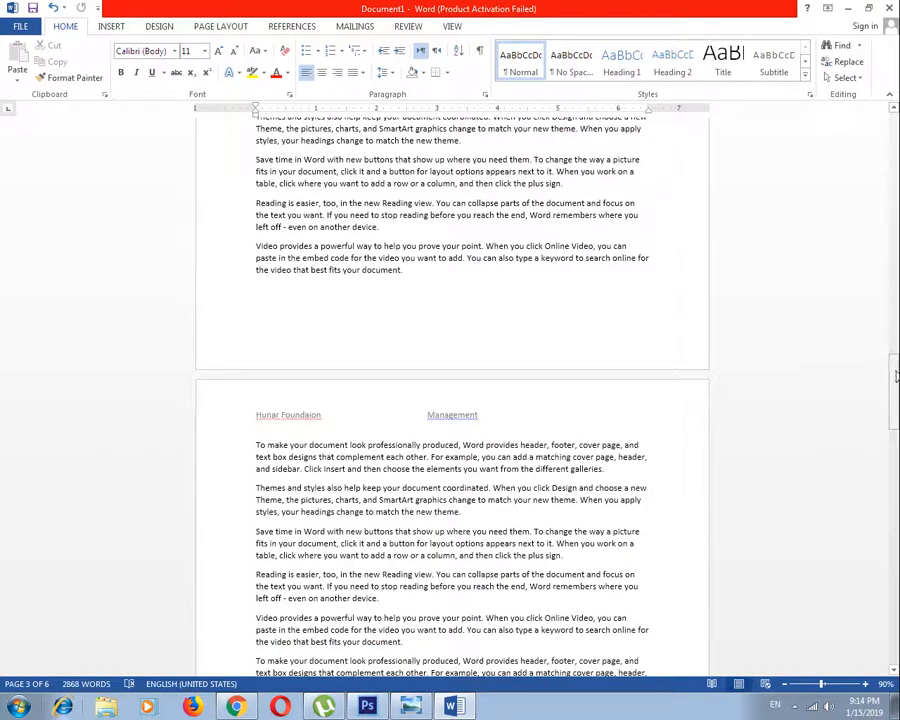
left_click_drag(893, 380, 896, 602)
left_click(626, 561)
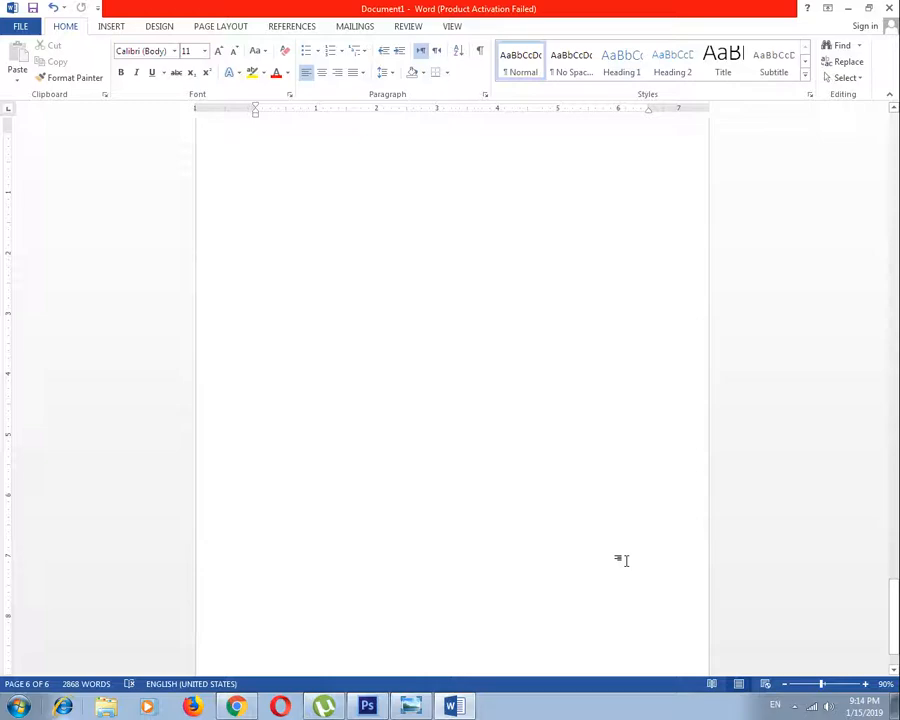
key("ctrl+Return")
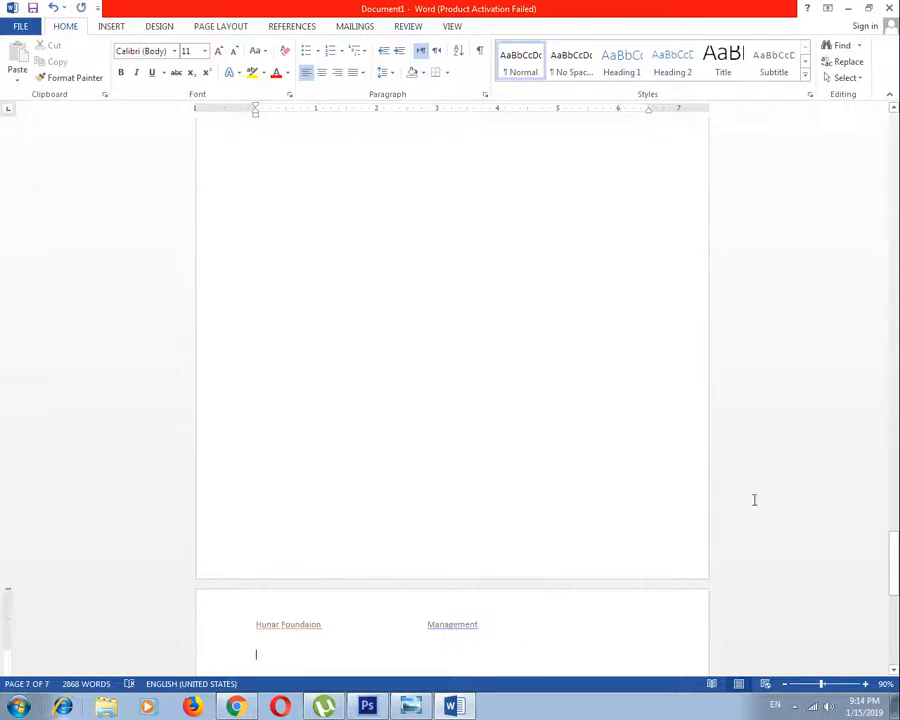
Open the header on the first page for editing and enable Different First Page
left_click_drag(895, 568, 896, 207)
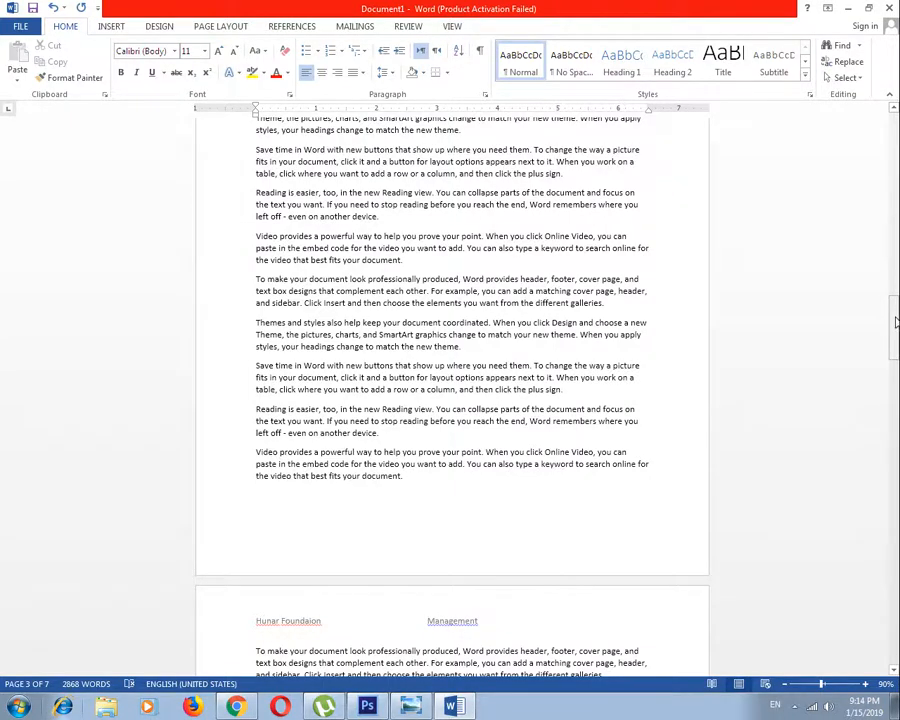
left_click_drag(896, 322, 896, 385)
double_click(458, 160)
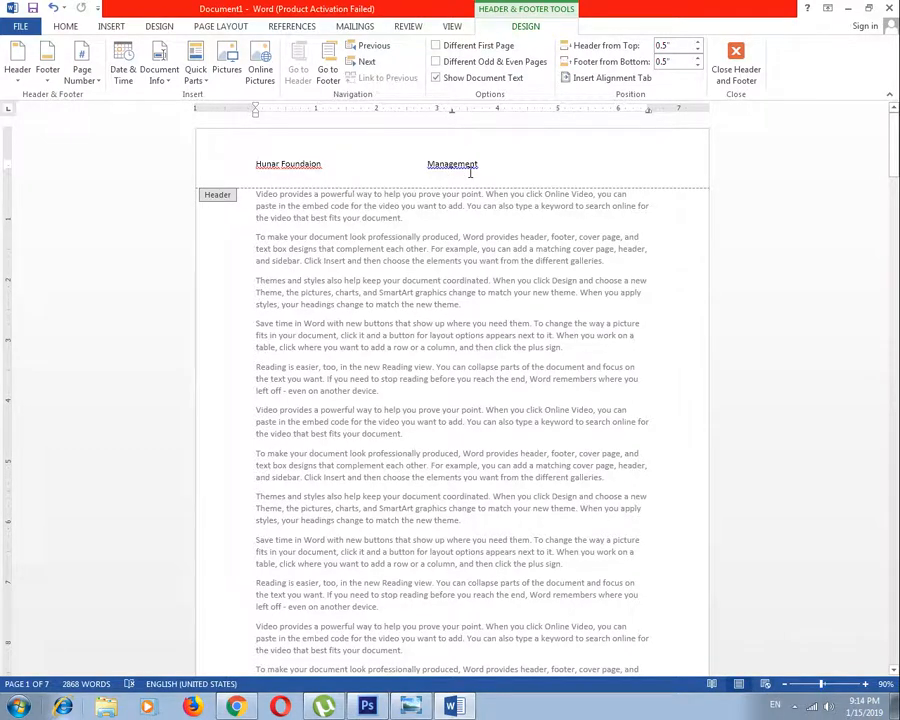
key("Escape")
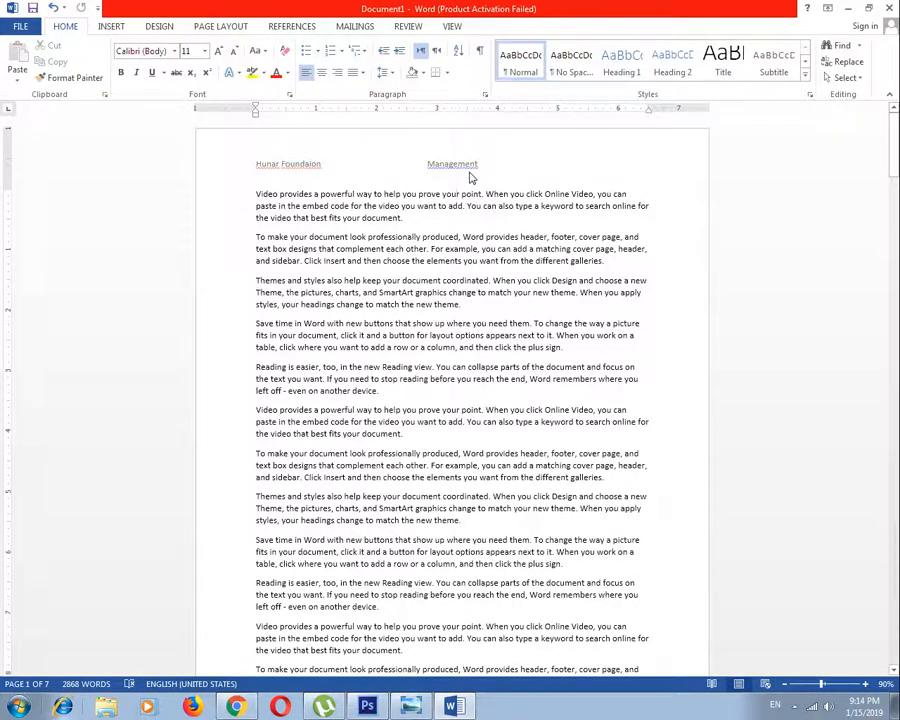
double_click(460, 162)
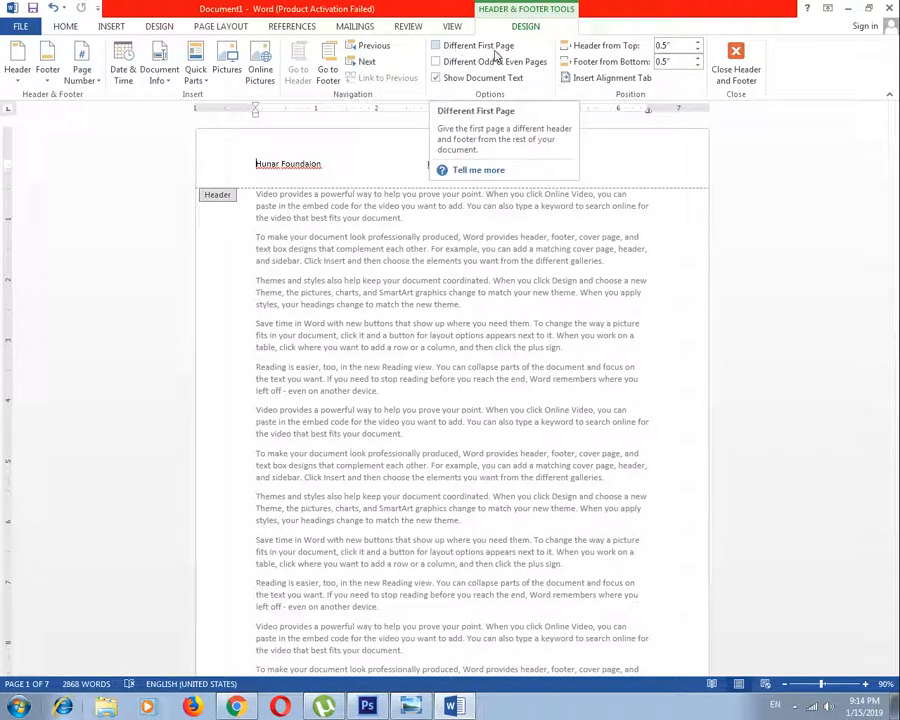
left_click(436, 46)
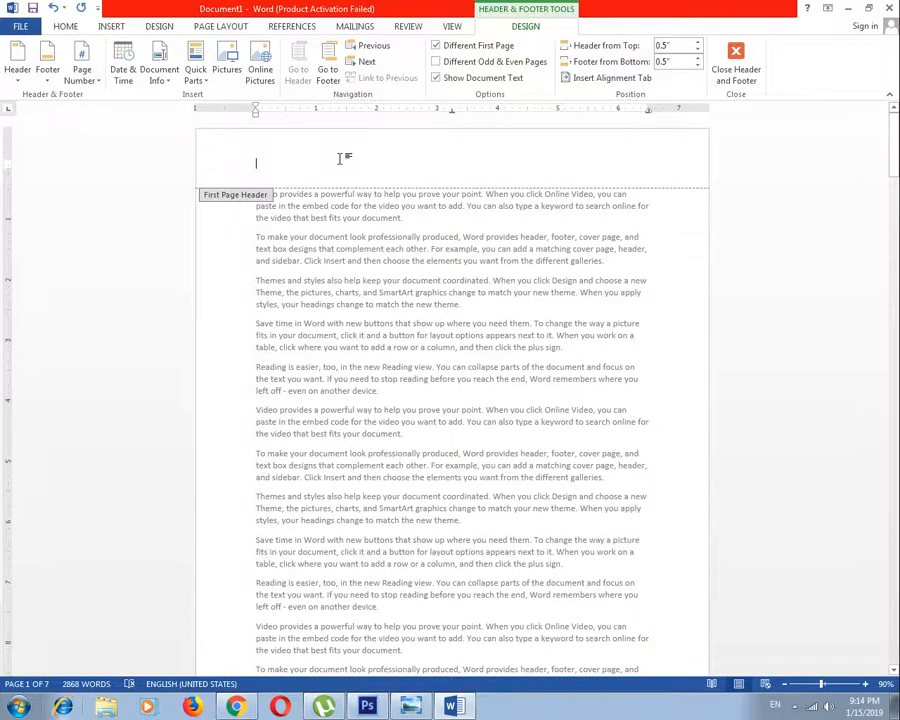
Enter "The Hunar Foundation" in the first page header, centre it, and return to the document body
type("The ")
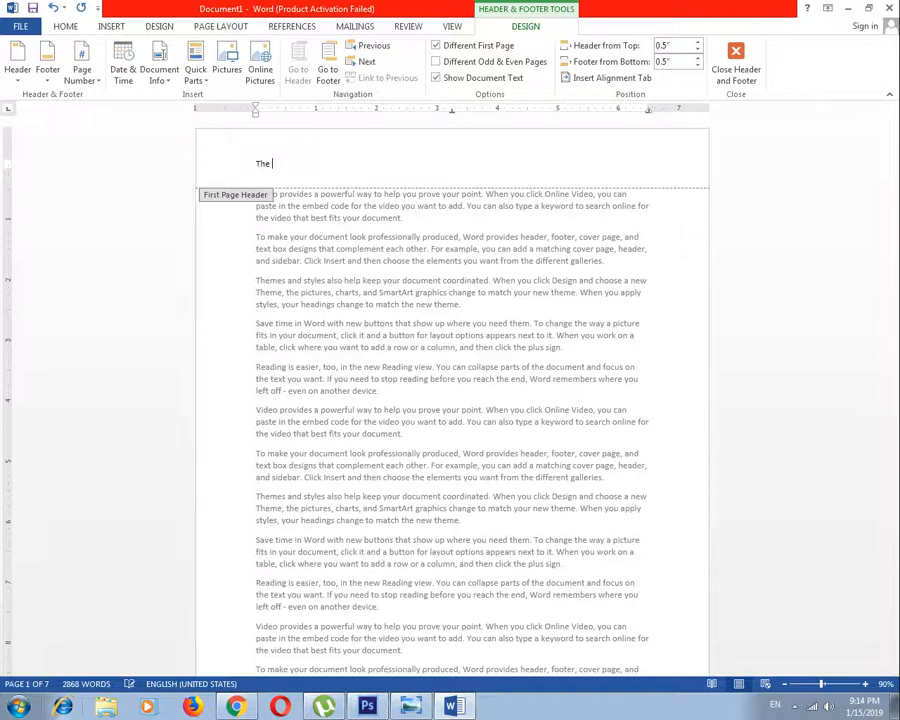
type("Hunar Foundation")
key("ctrl+e")
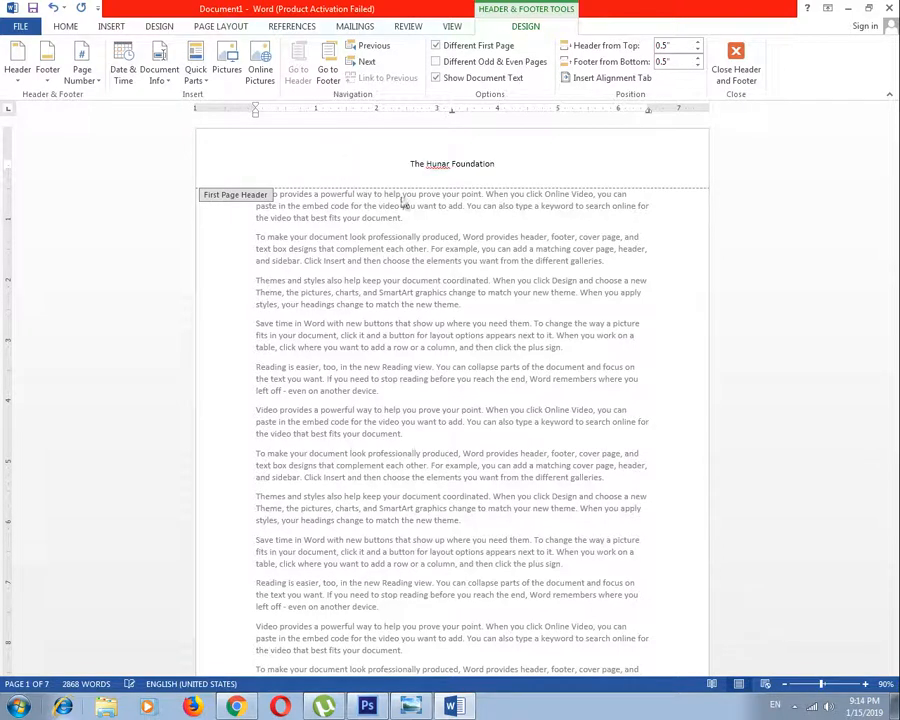
double_click(758, 210)
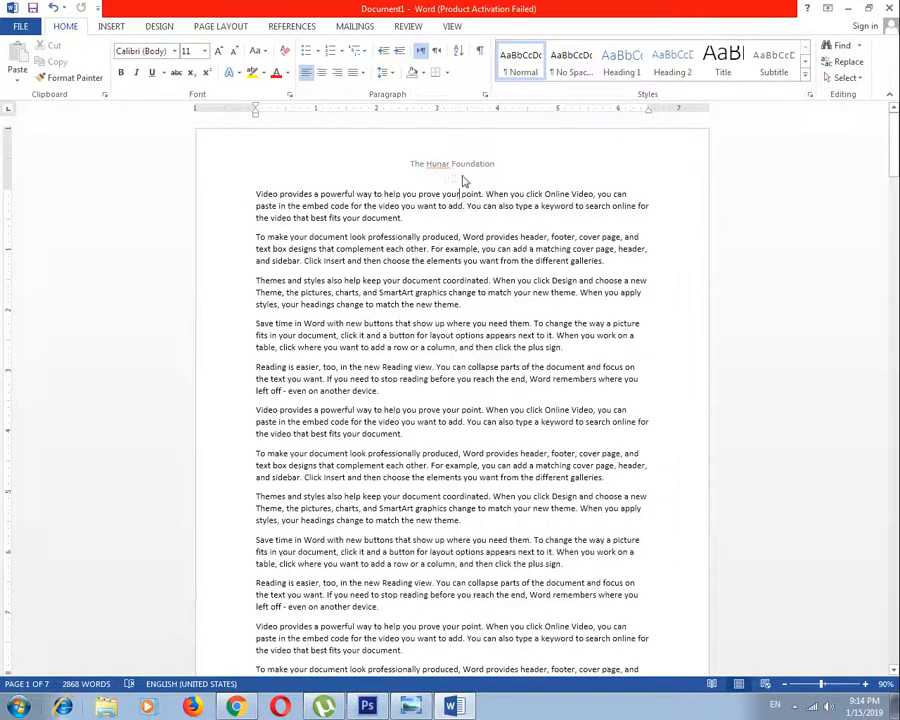
Reopen the first page header for editing and toggle Different First Page off and back on
scroll(449, 366, "down", 6)
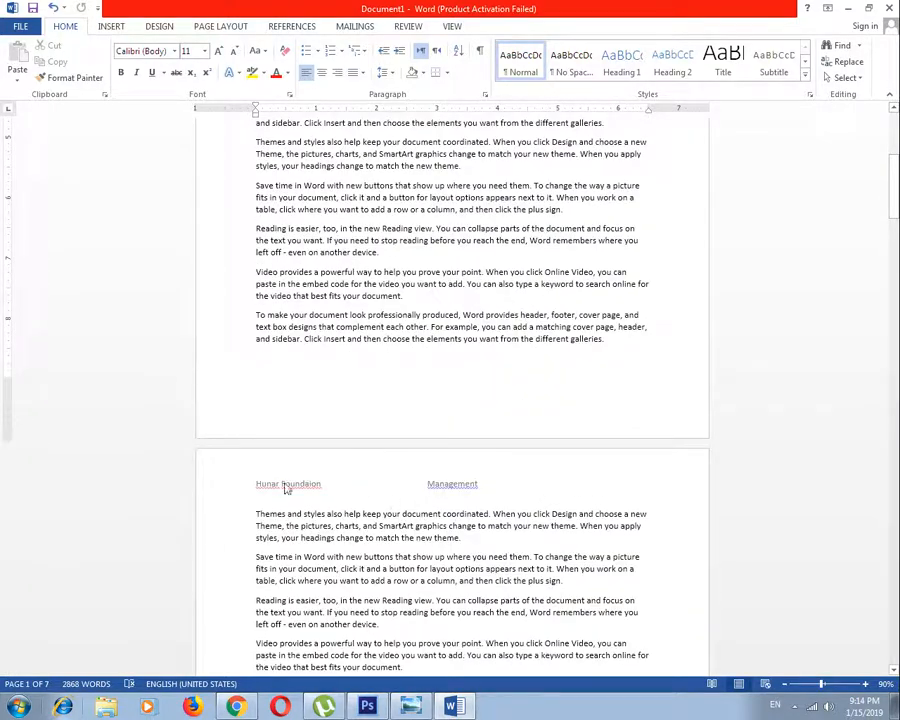
scroll(452, 502, "down", 15)
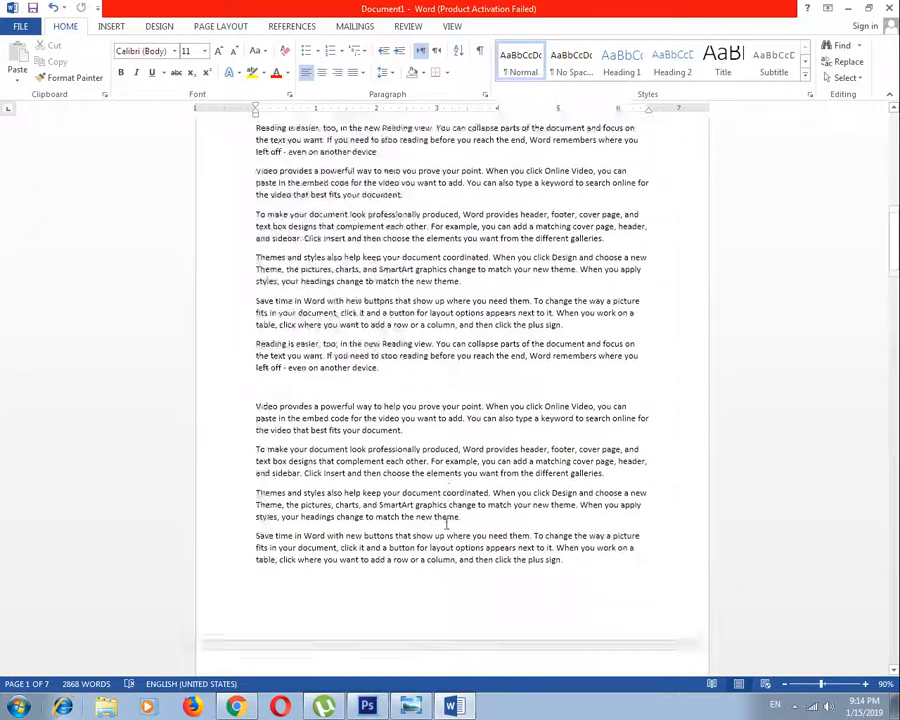
scroll(449, 496, "up", 18)
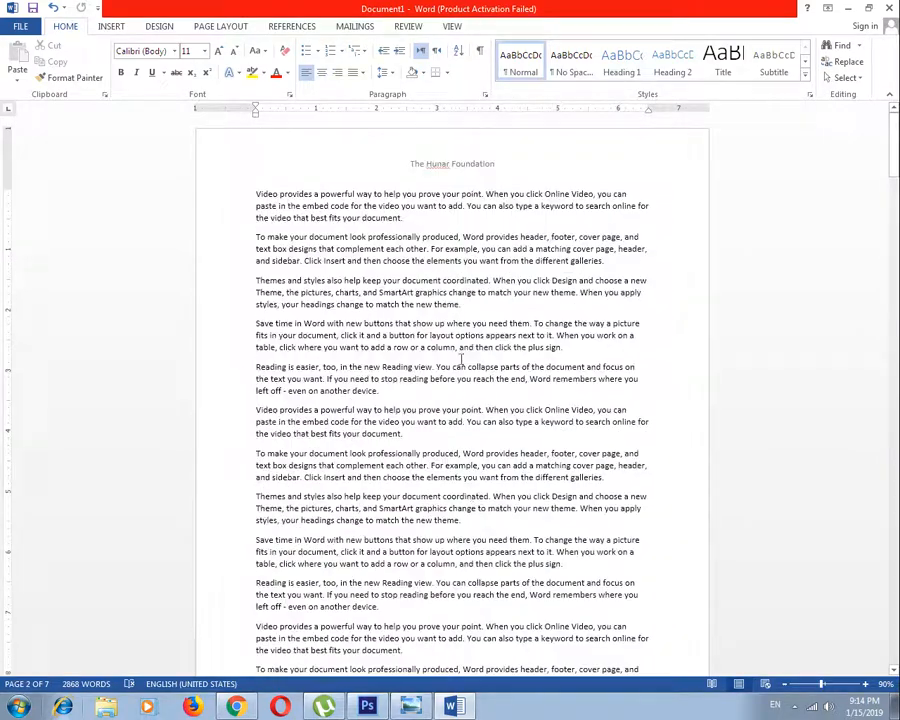
double_click(445, 170)
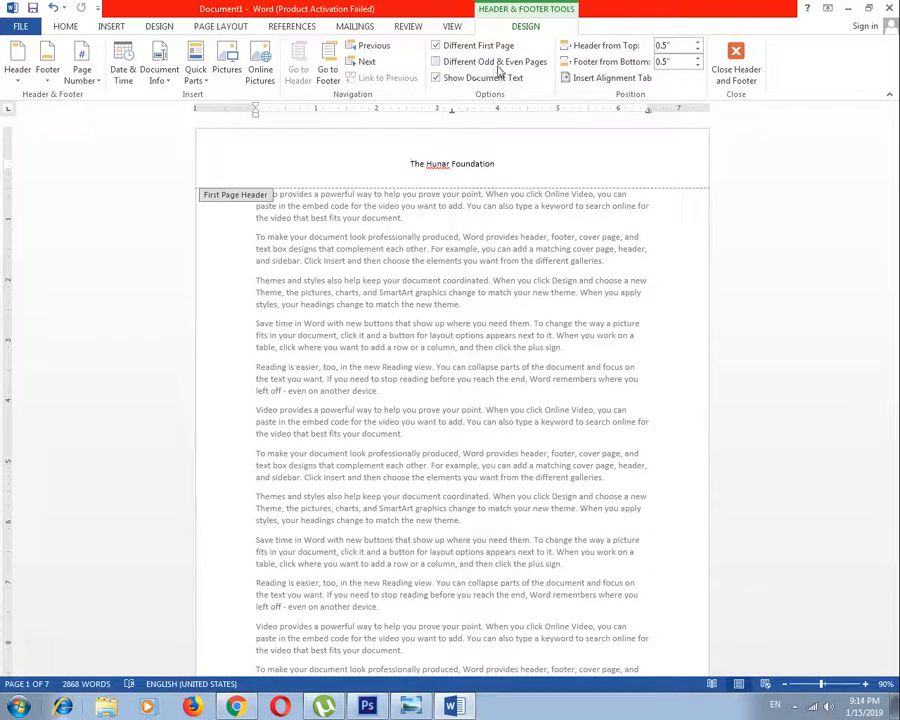
left_click(436, 46)
left_click(436, 46)
Enter "Best of Luck" in the first page footer, centre it, and return to the document body
left_click(330, 62)
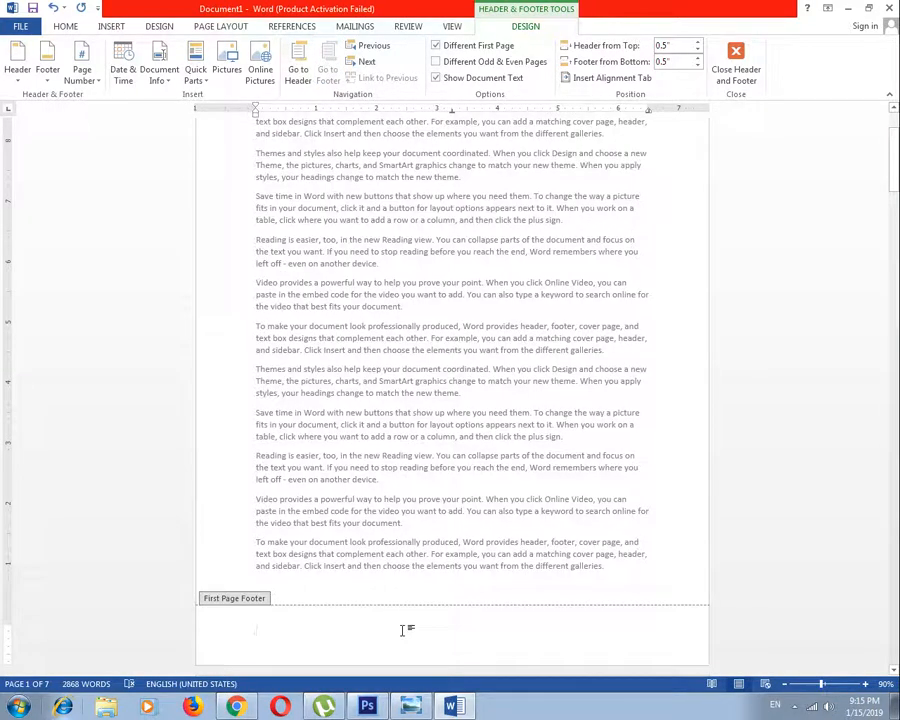
type("Be")
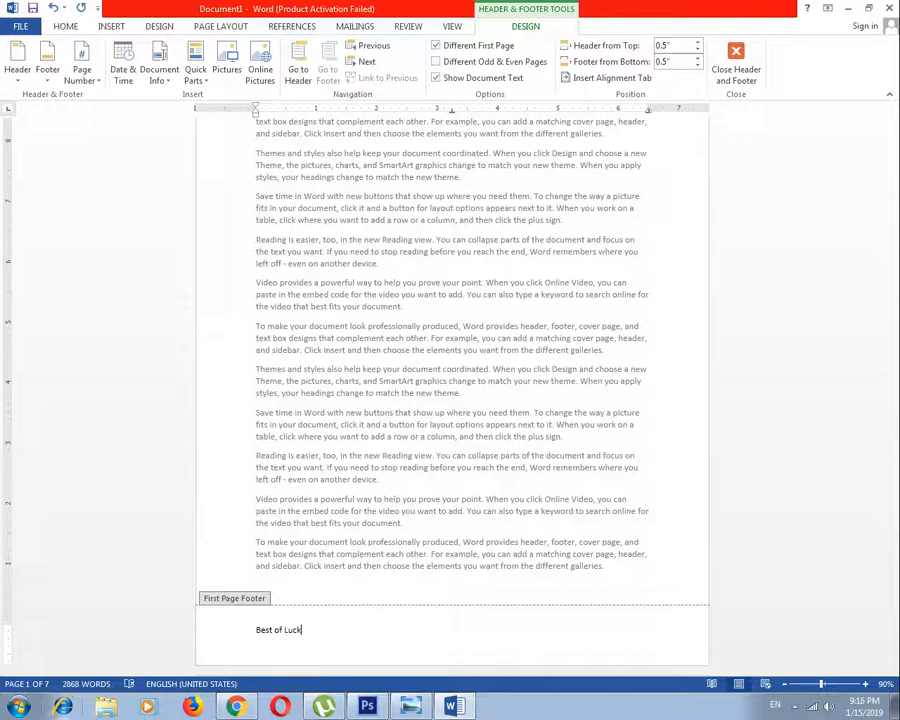
type("st of Luck")
key("ctrl+e")
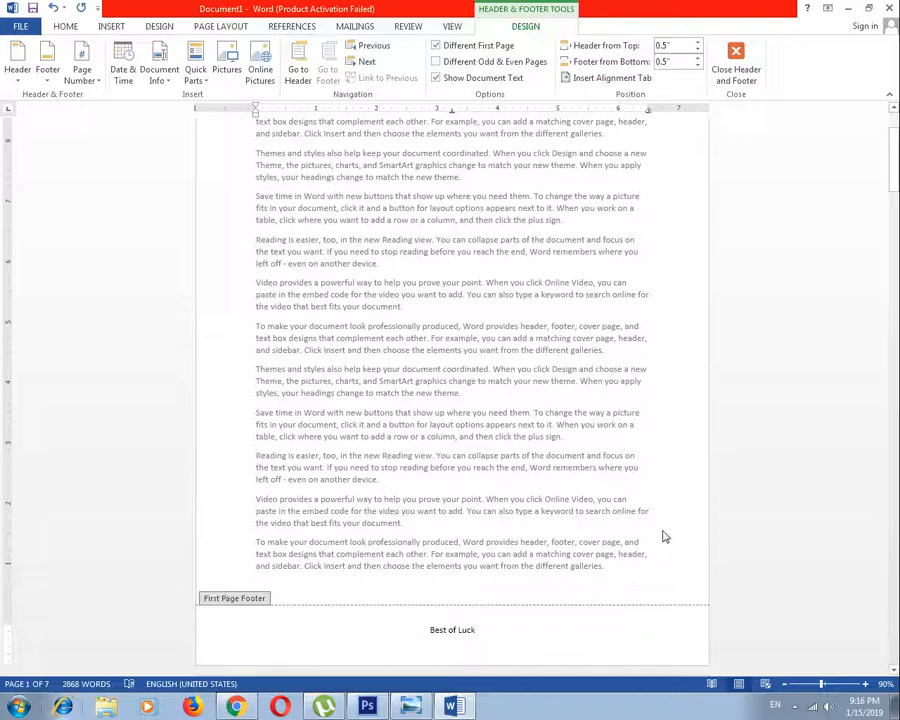
key("Escape")
Reopen the first page footer, disable Different First Page, and enter "Best of Luck" as the footer for all pages
scroll(576, 577, "down", 20)
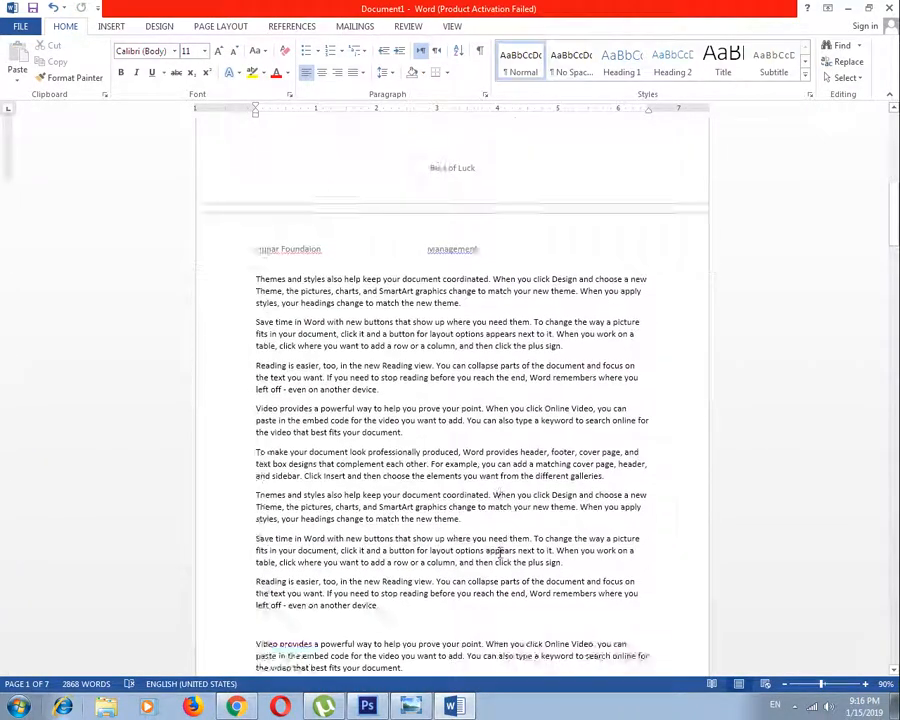
scroll(496, 548, "down", 15)
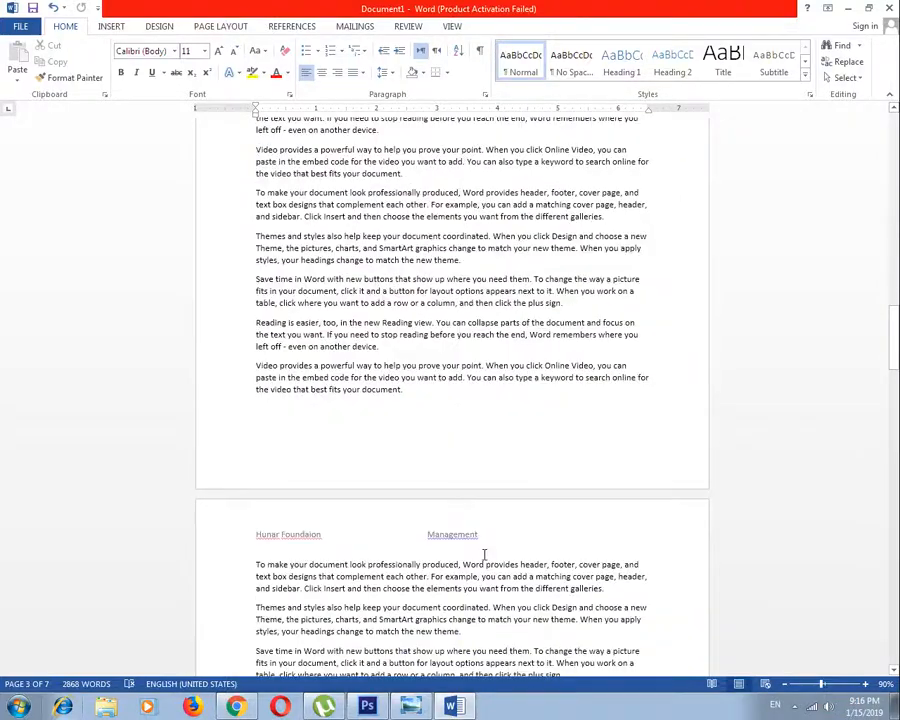
scroll(477, 514, "down", 15)
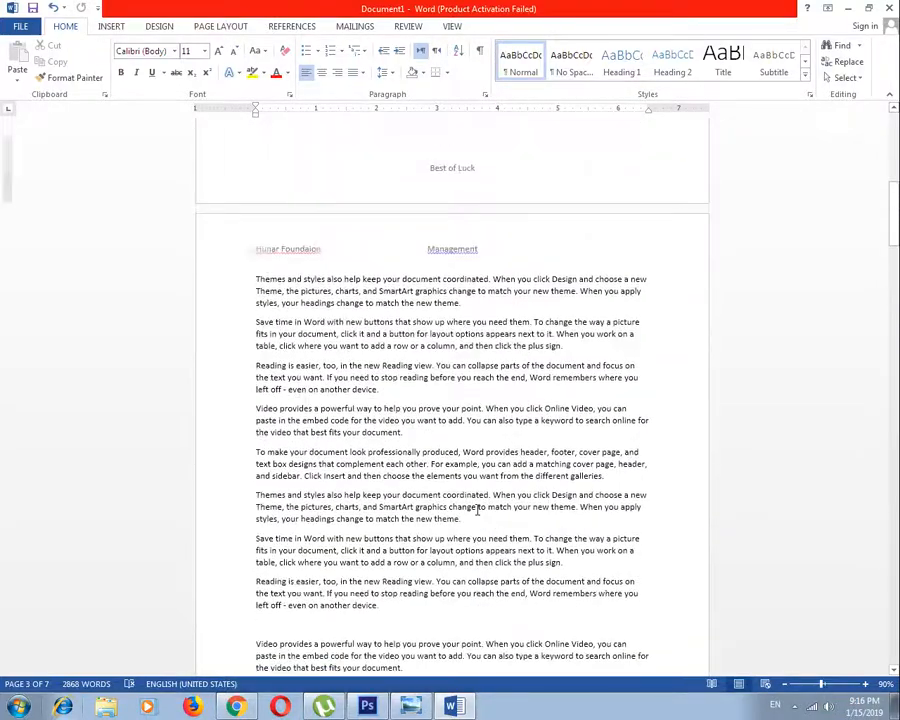
double_click(462, 435)
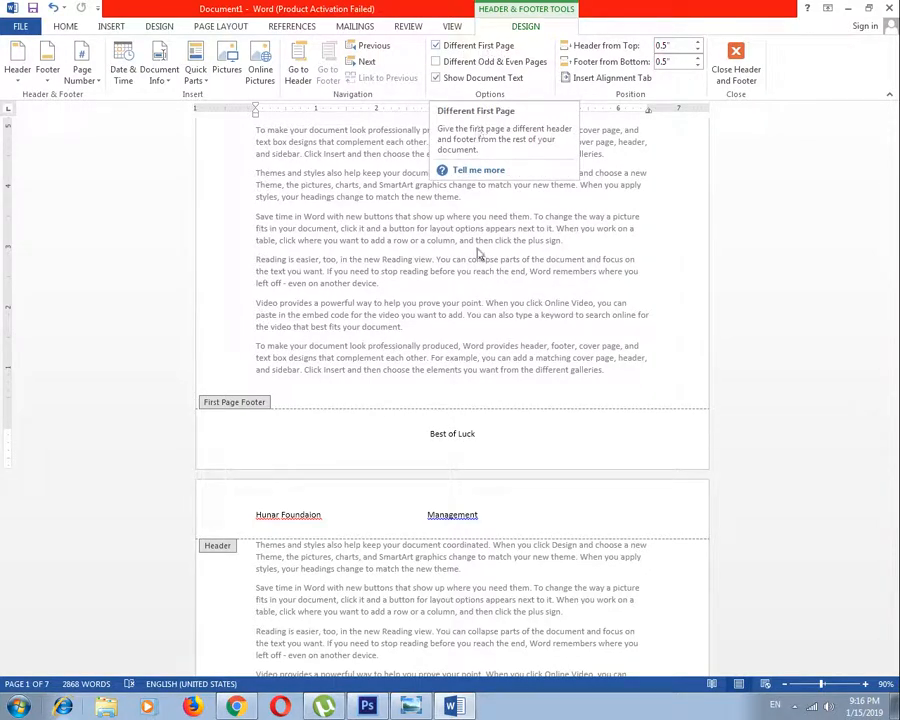
left_click(441, 46)
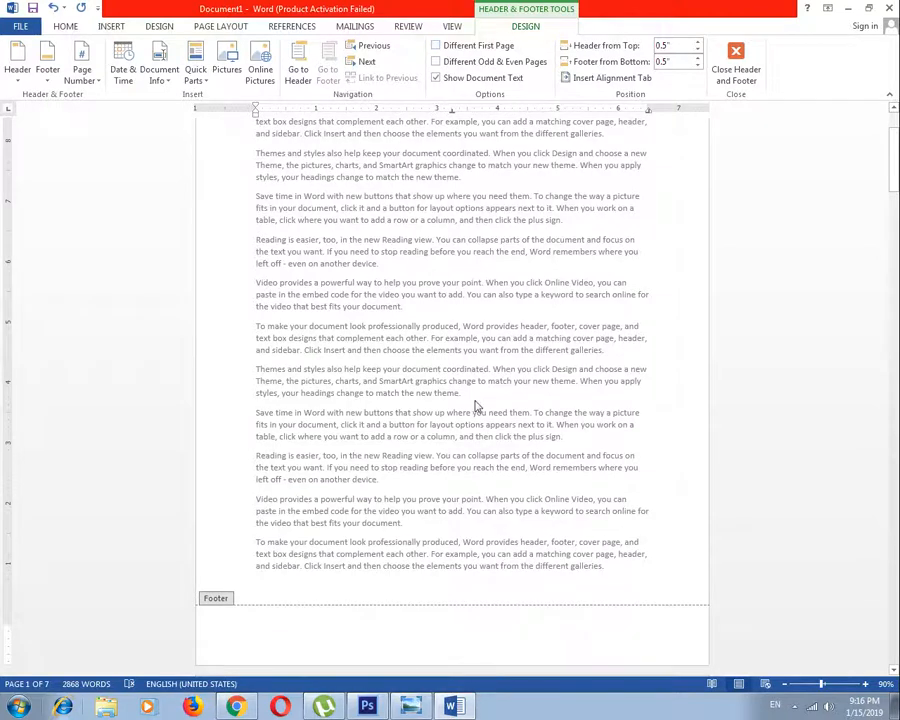
type("Best of Luck")
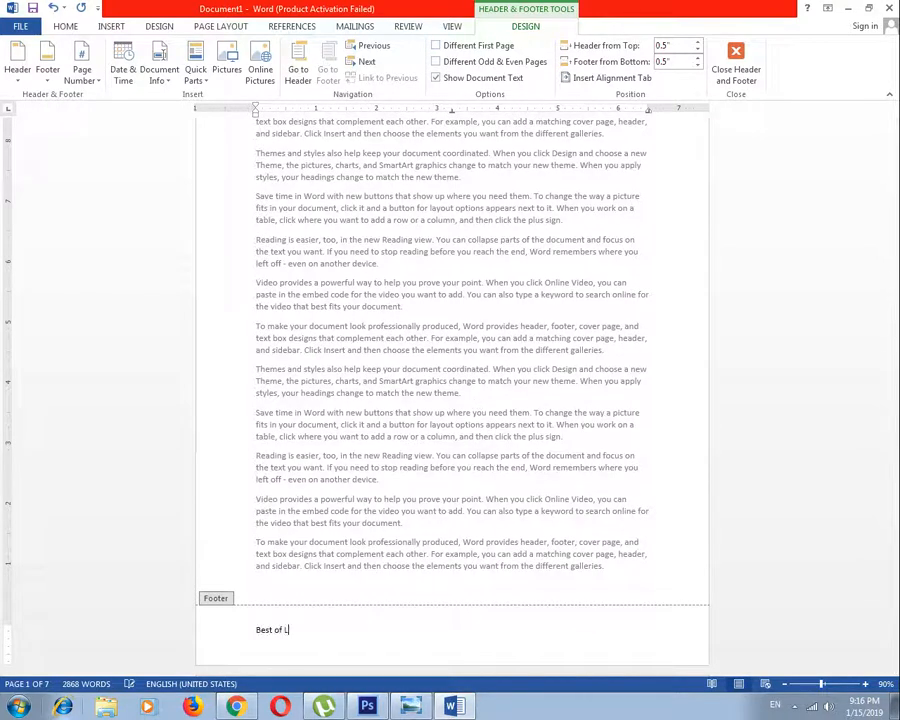
double_click(498, 420)
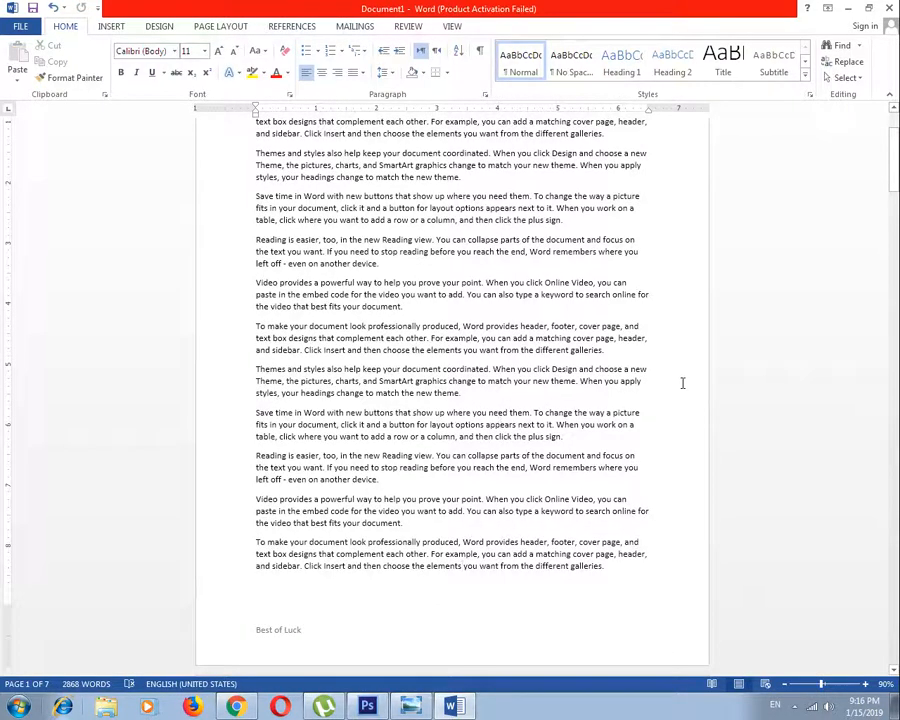
Check the footer on the following pages and open the header on the first page for editing
scroll(683, 382, "down", 15)
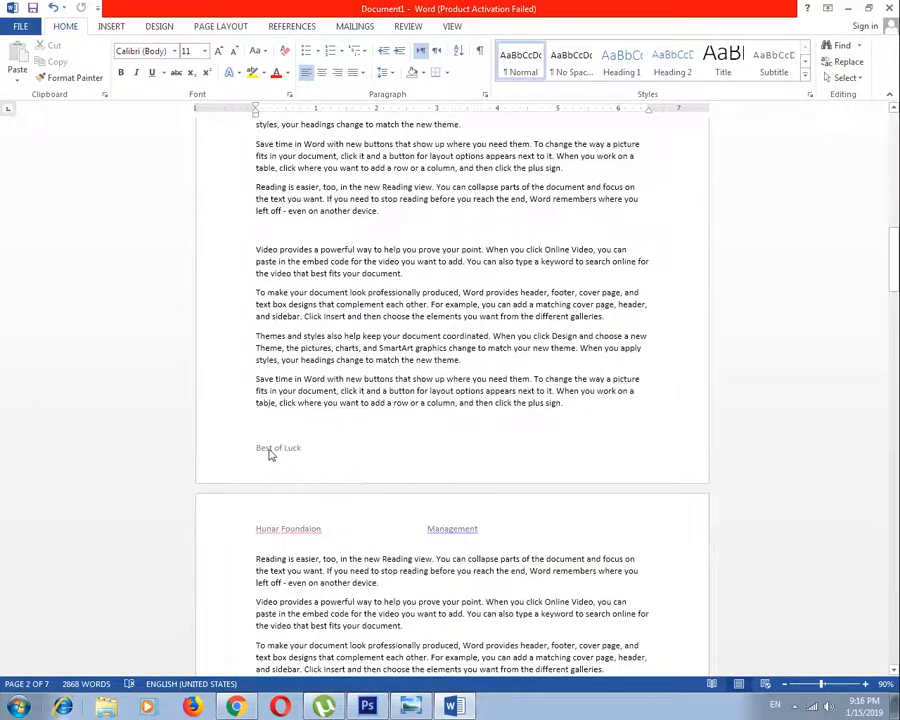
scroll(269, 454, "down", 12)
scroll(393, 528, "down", 5)
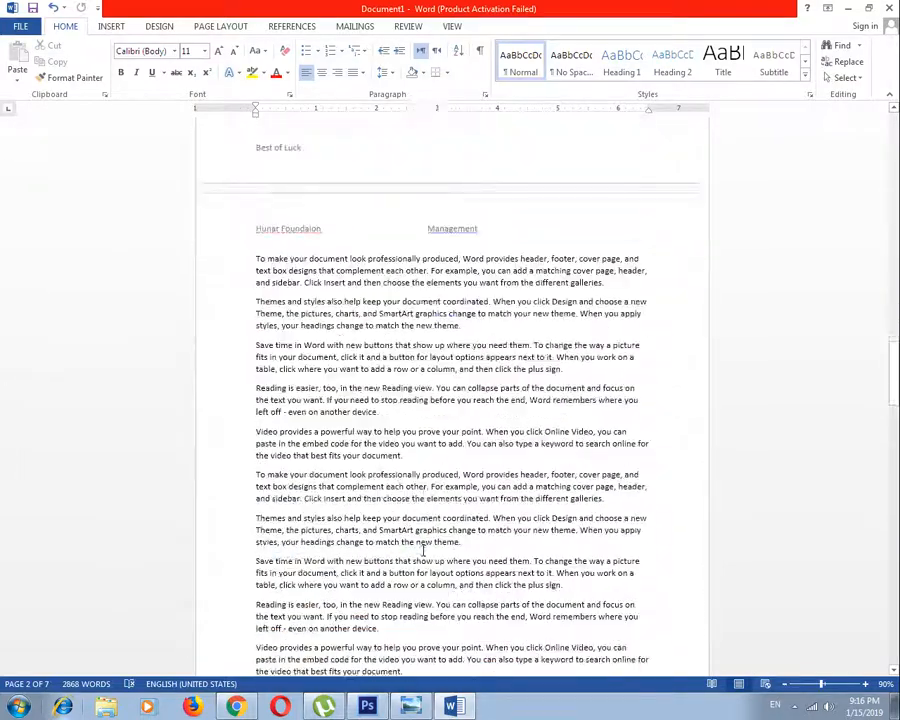
left_click_drag(897, 370, 896, 284)
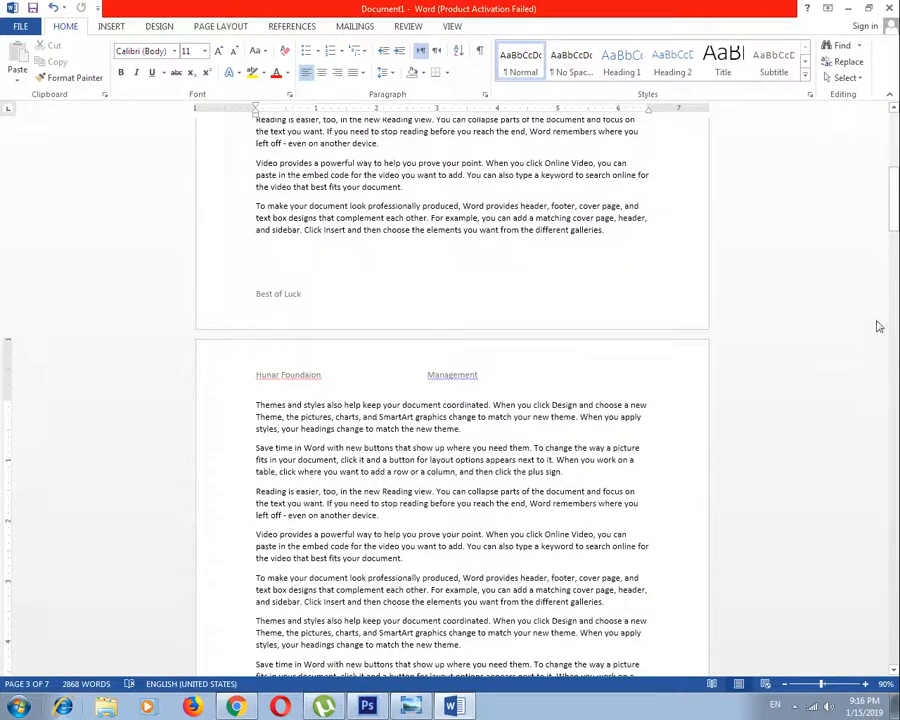
mouse_move(895, 244)
left_mouse_down()
mouse_move(896, 262)
mouse_move(896, 236)
left_mouse_up()
double_click(436, 173)
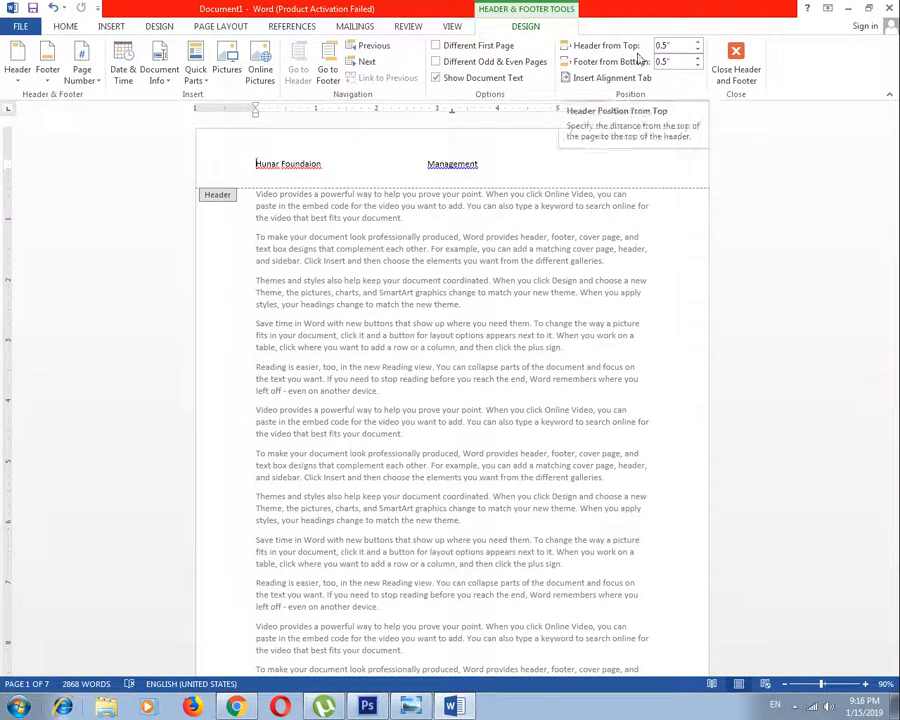
Try several Header from Top distances, ending at 0.1"
left_click(698, 52)
left_click(698, 52)
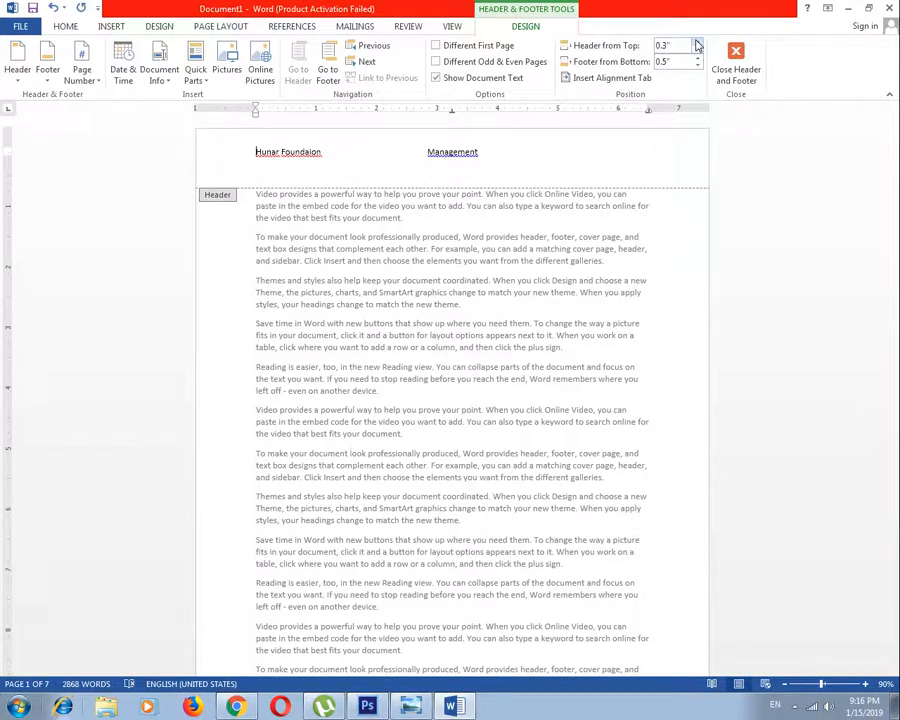
left_click(698, 46)
left_click(698, 46)
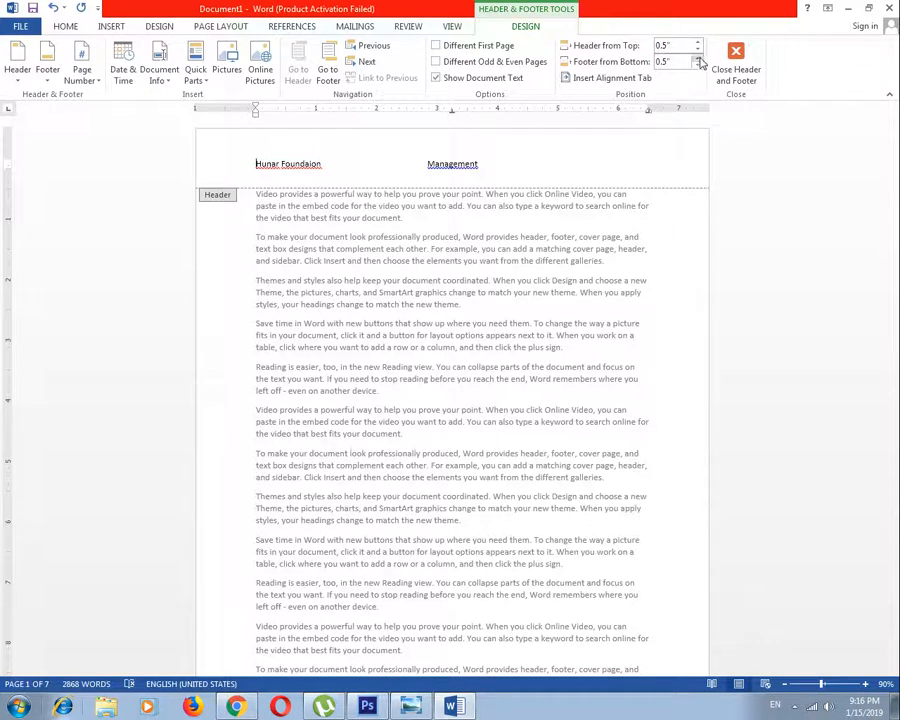
left_click(698, 46)
left_click(698, 46)
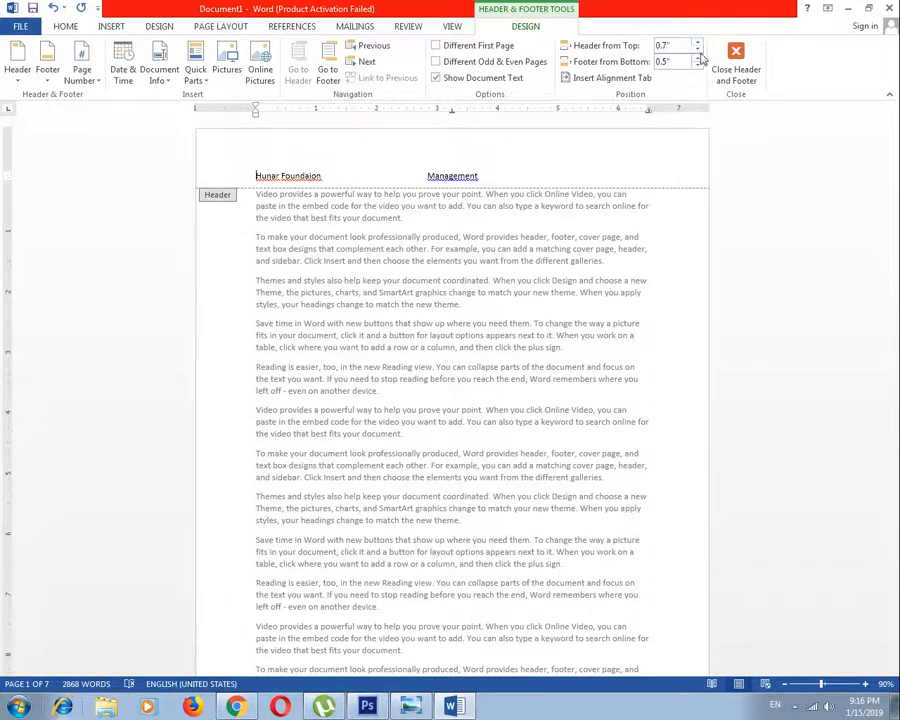
left_click(698, 54)
left_click(698, 54)
left_click(698, 54)
left_click(698, 55)
left_click(698, 55)
left_click(698, 54)
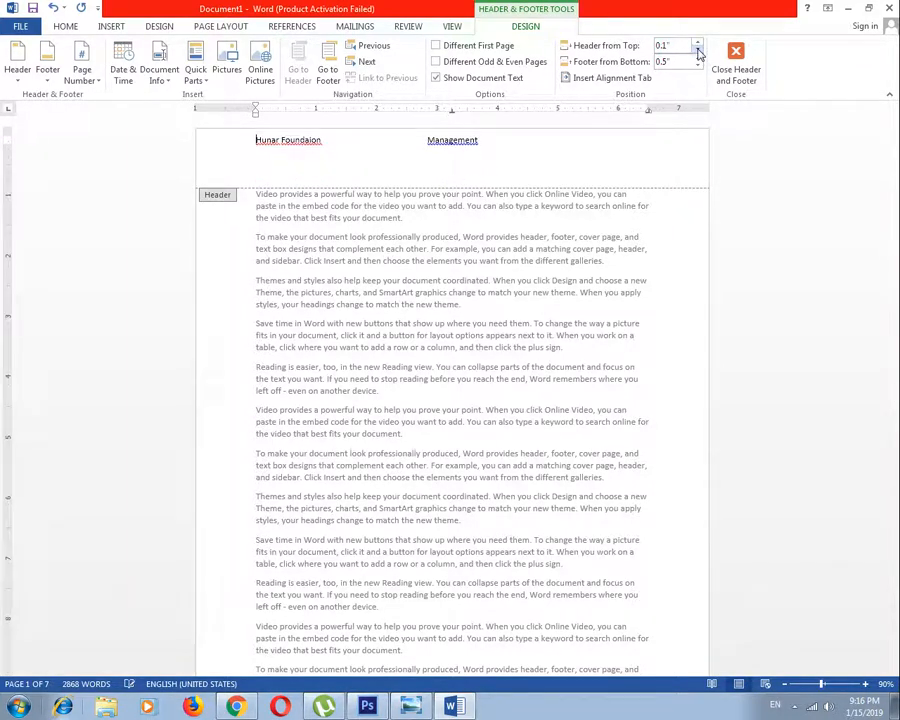
Go to the first page's footer and set the Header from Top distance to 0.3"
scroll(566, 268, "down", 5)
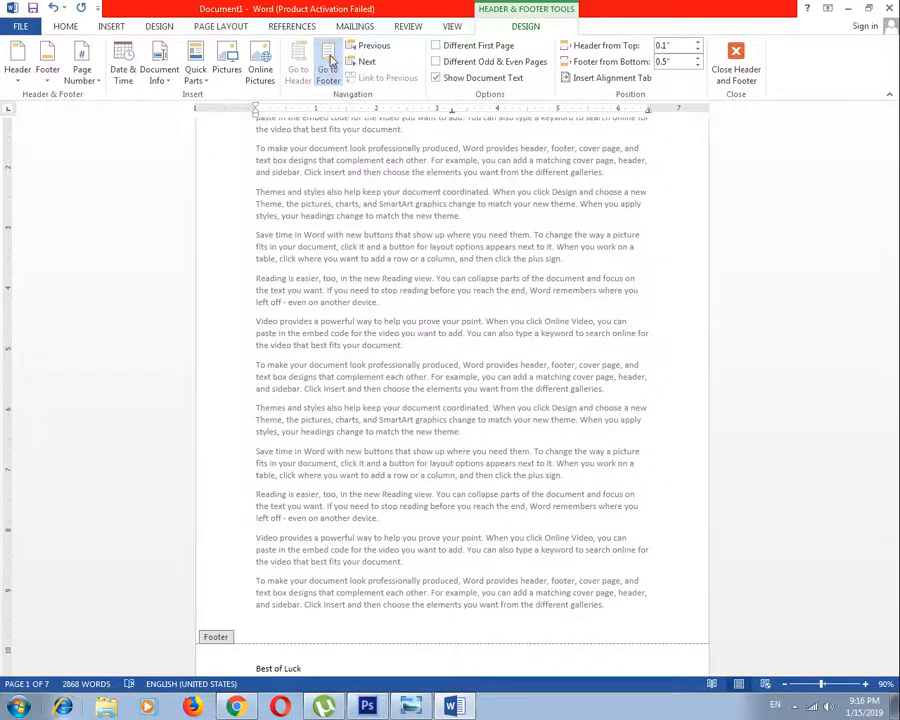
left_click(328, 75)
scroll(500, 325, "down", 3)
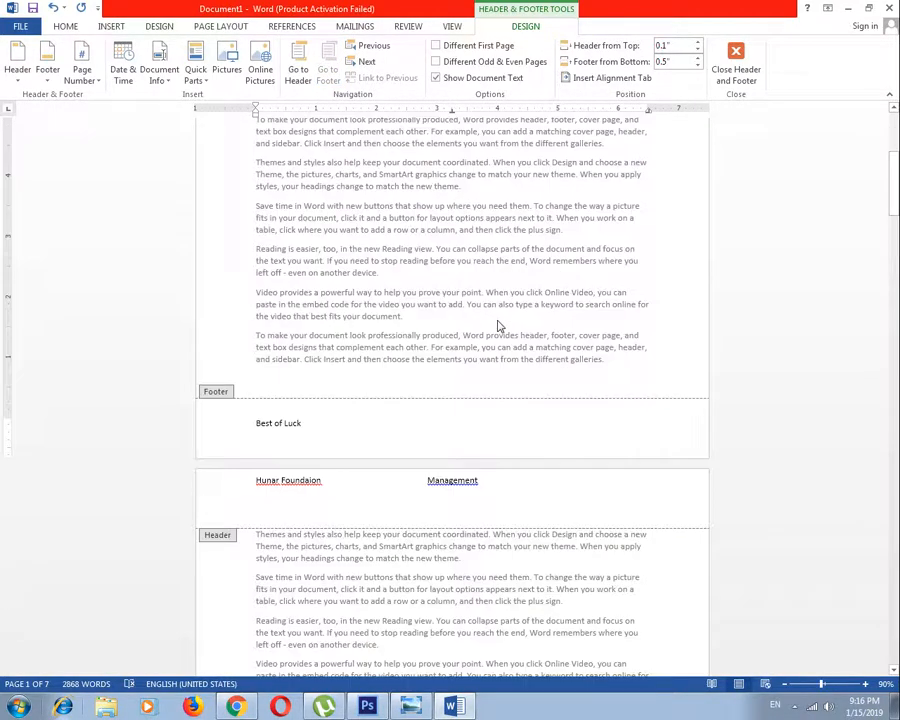
left_click(698, 54)
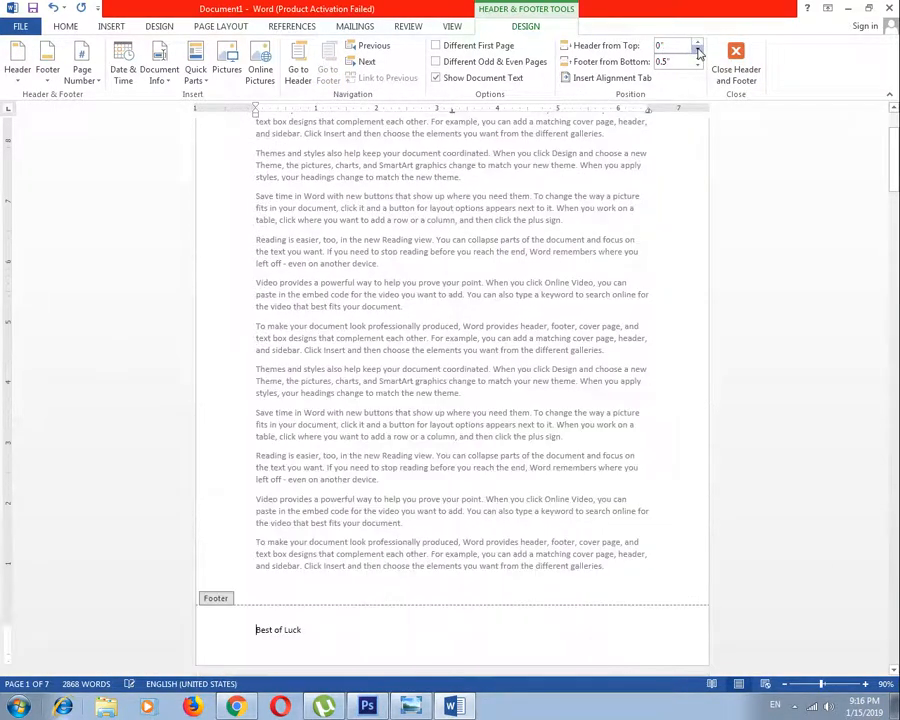
left_click(698, 46)
left_click(698, 46)
Set the Footer from Bottom distance to 0.4"
left_click(698, 58)
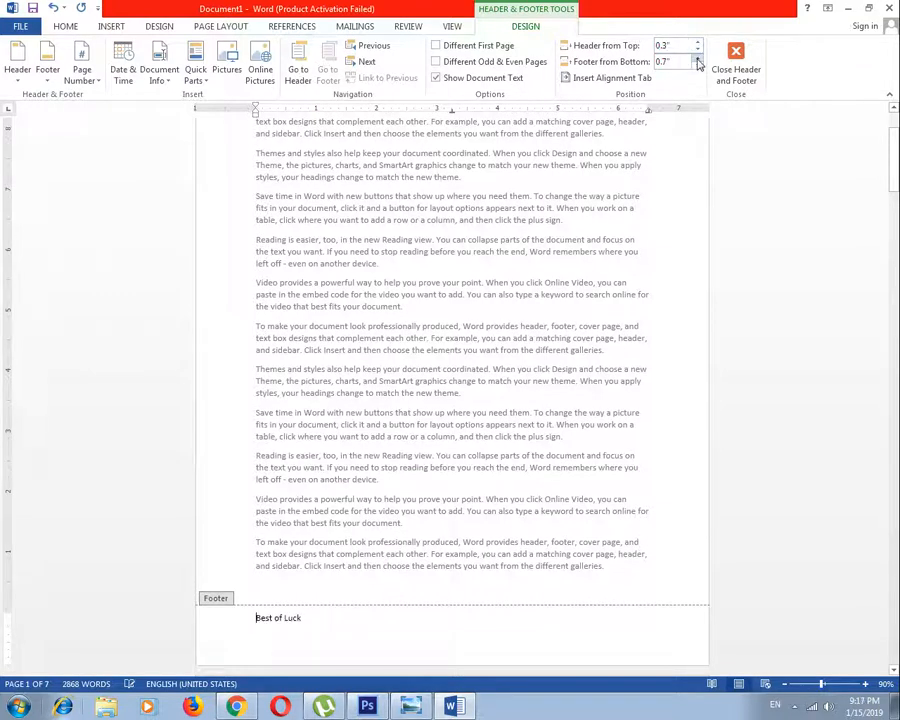
left_click(698, 65)
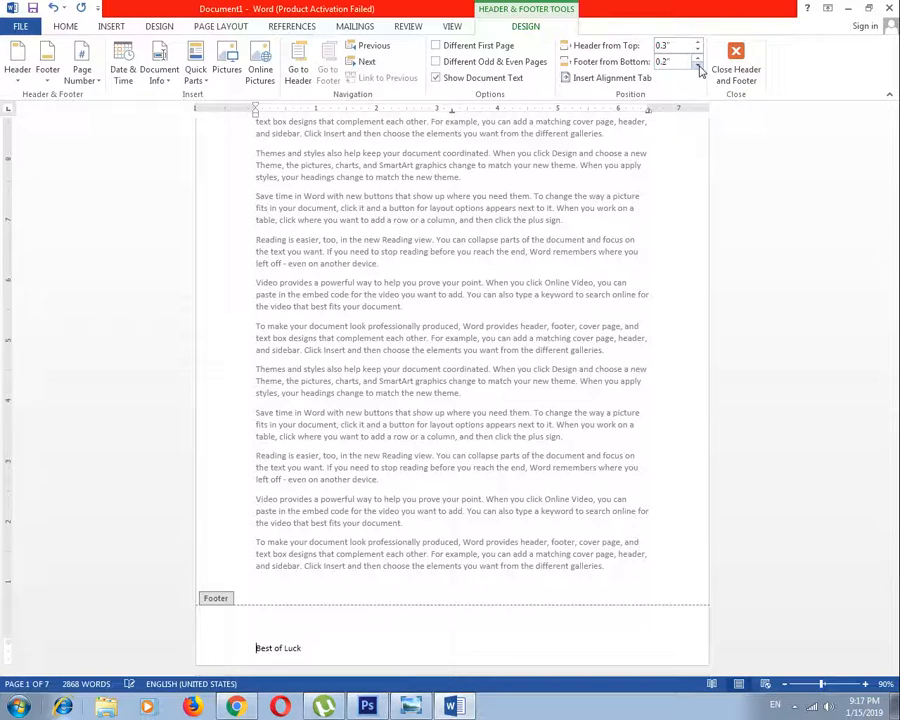
left_click(698, 65)
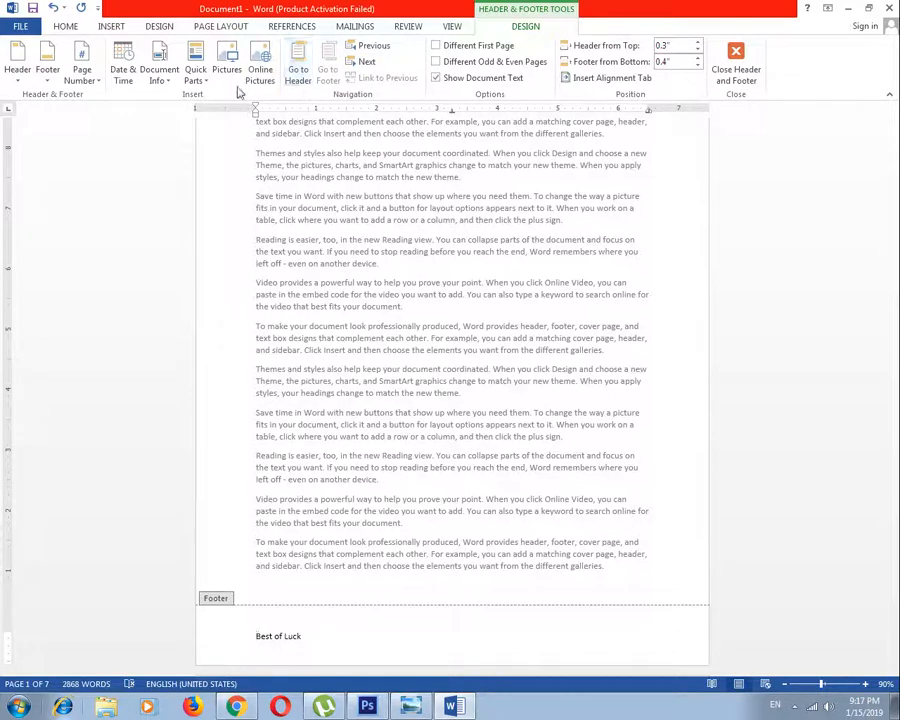
Insert the PNG image "1" from the Desktop into the first page's header
scroll(400, 257, "down", 10)
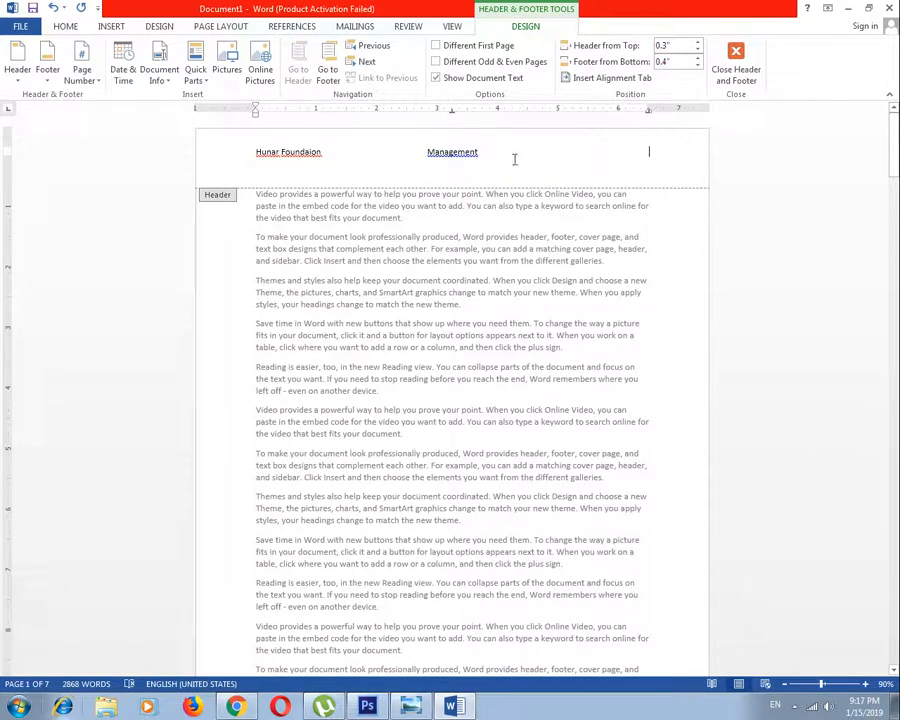
left_click(227, 66)
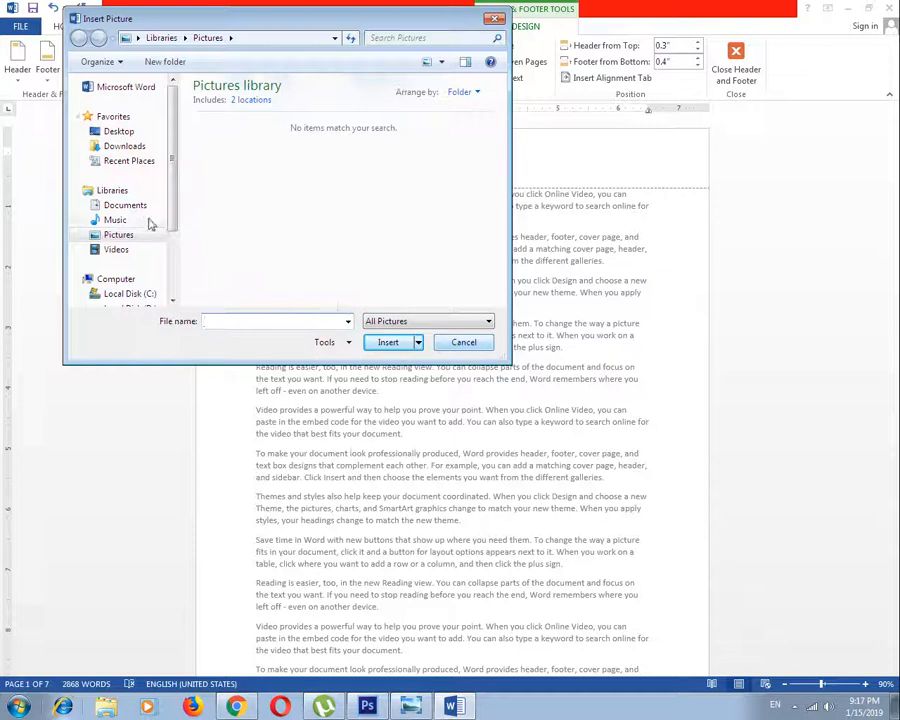
left_click(119, 235)
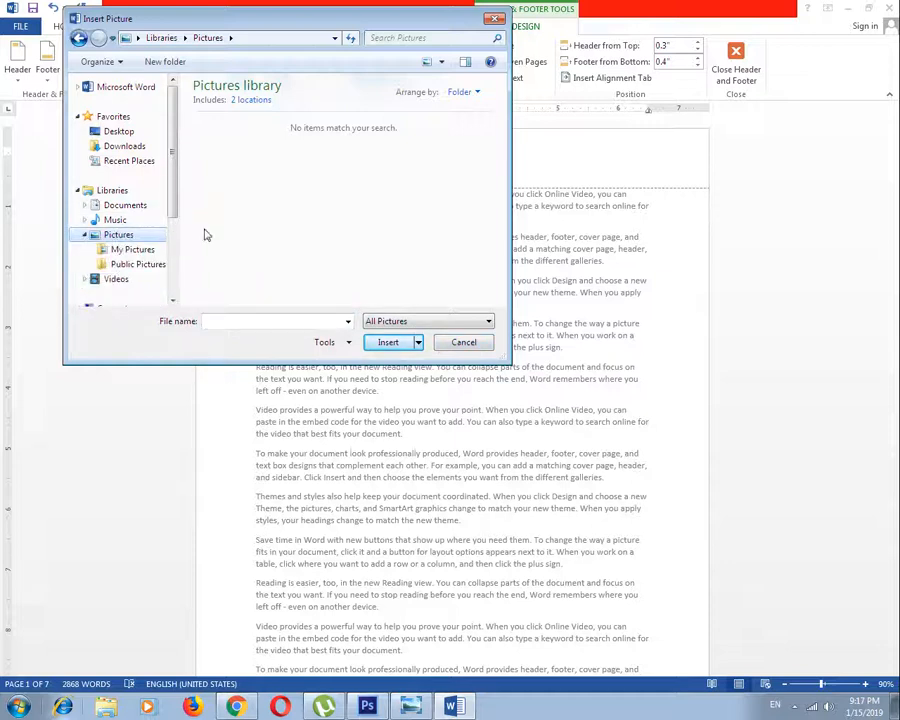
left_click(131, 250)
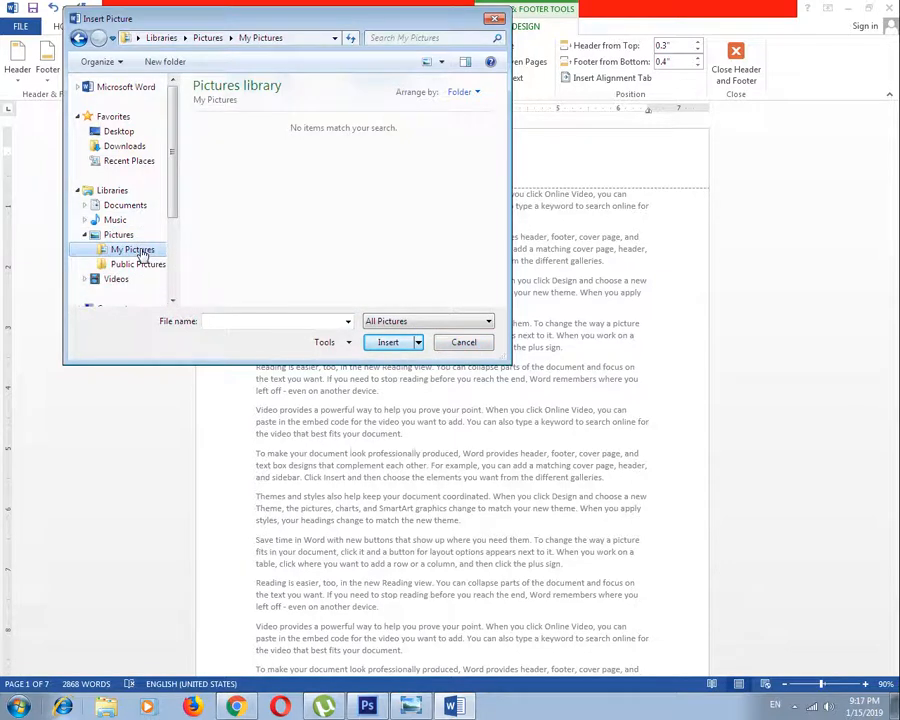
left_click(122, 132)
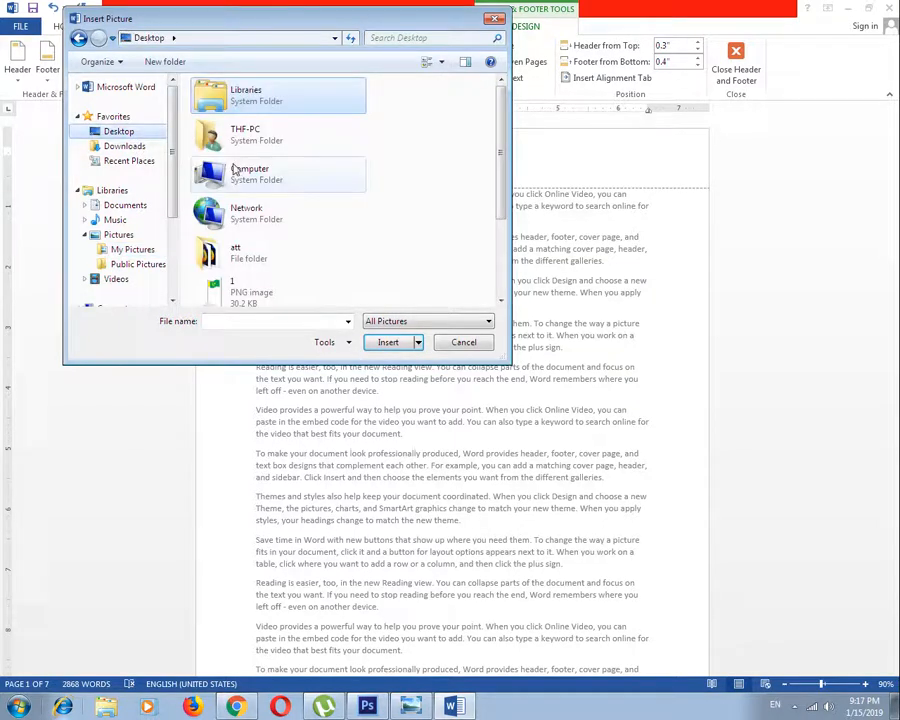
left_click(290, 294)
left_click(390, 342)
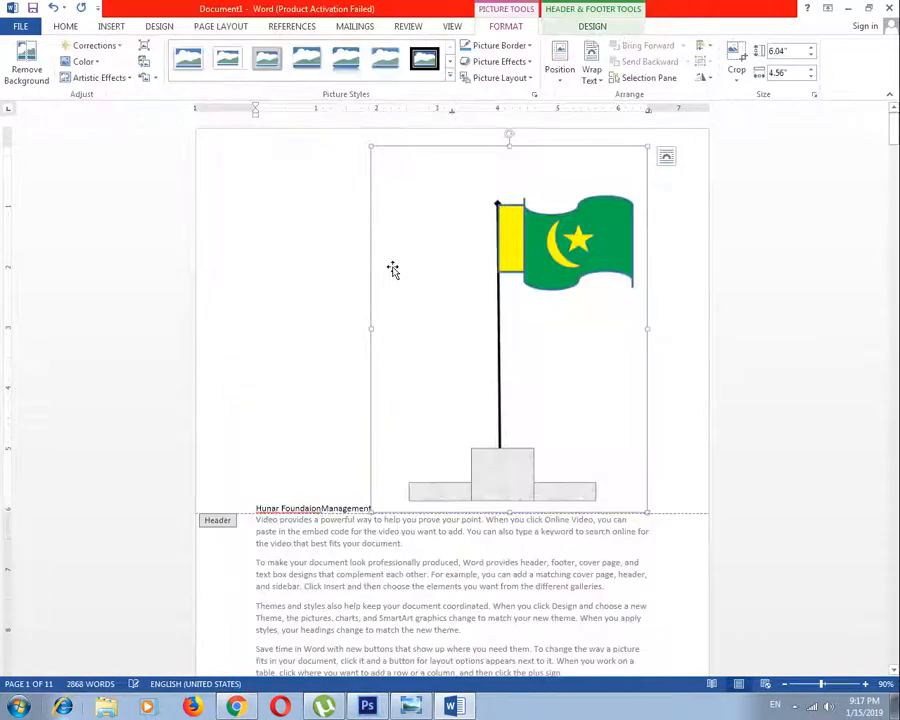
Shrink the header picture to about 3.41" by 2.58" and set its text wrapping to In Front of Text
left_click_drag(647, 146, 494, 355)
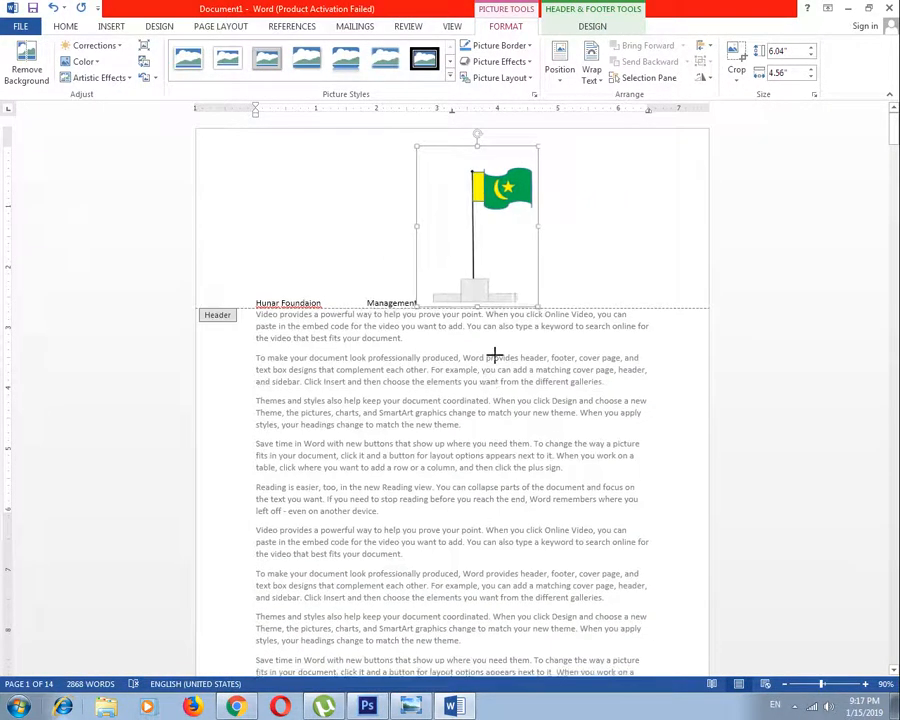
left_click(591, 70)
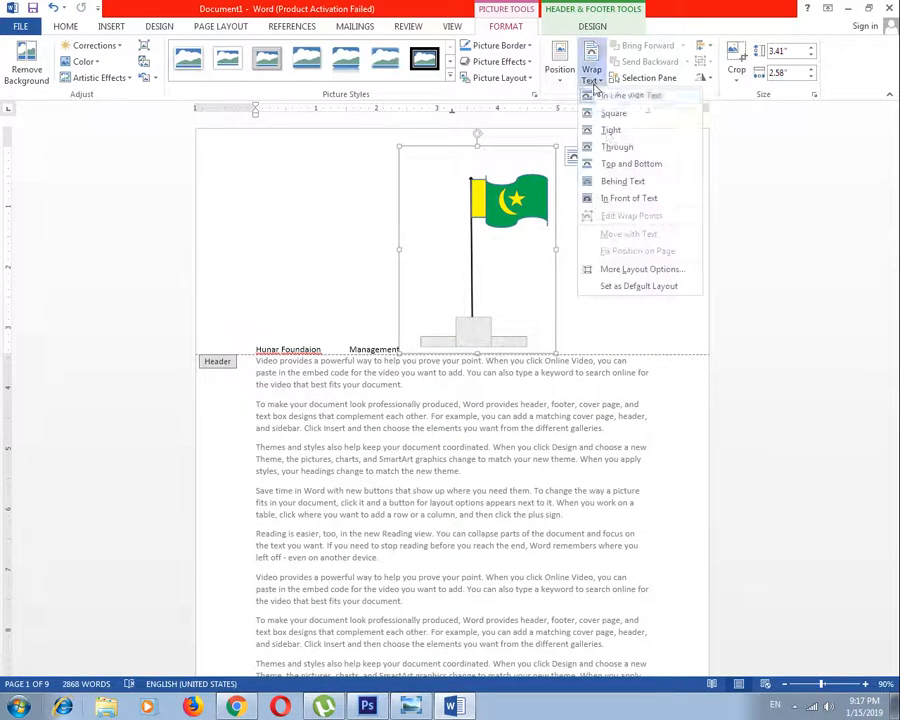
left_click(624, 198)
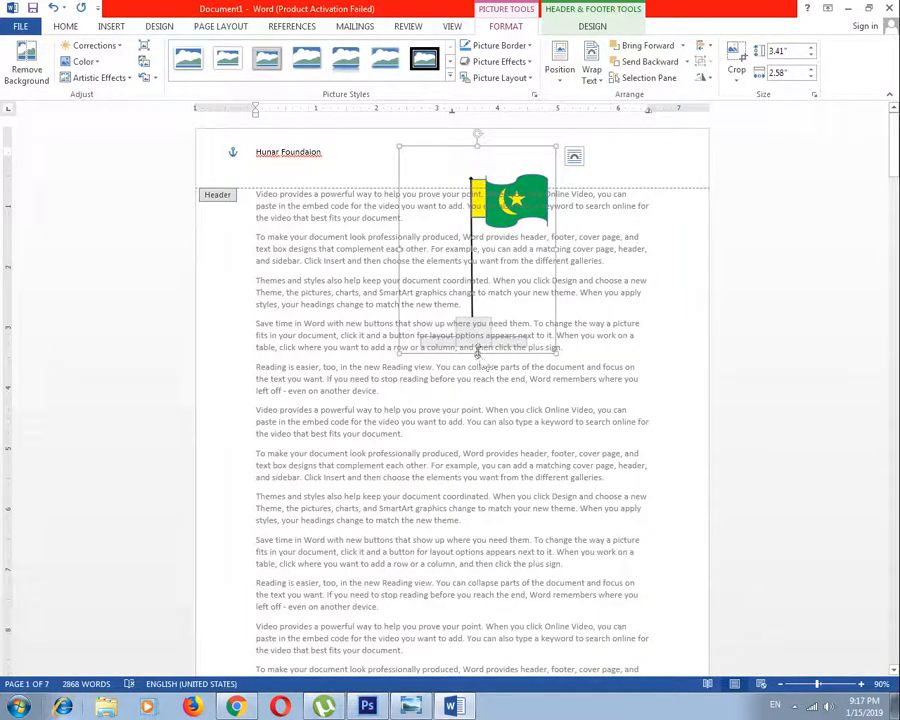
Reduce the flag picture to about 0.7" tall, narrow it and place it at the header's right end
left_click_drag(477, 354, 477, 188)
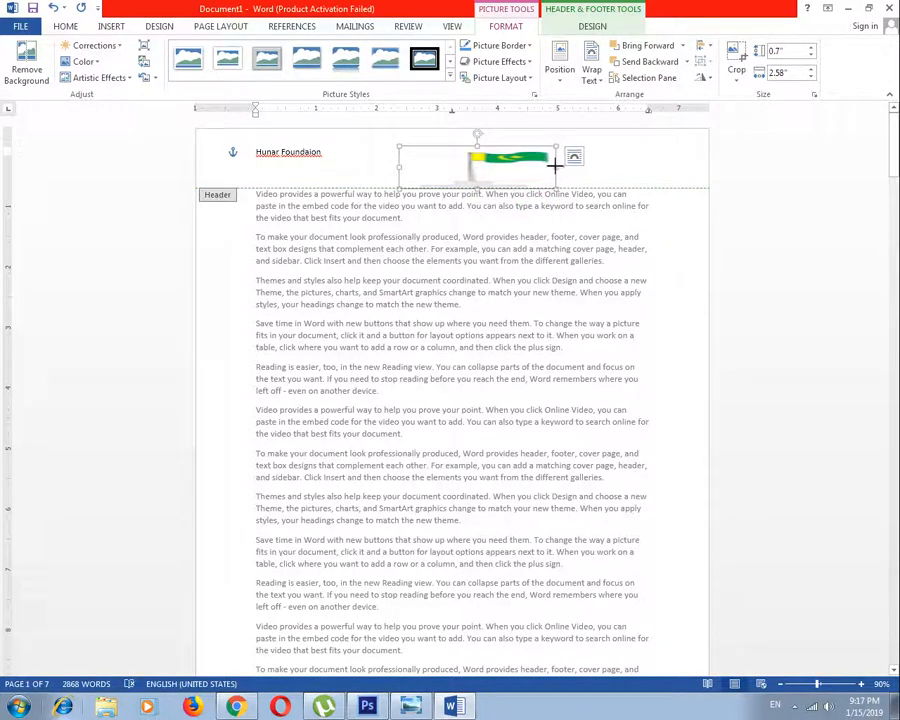
left_click_drag(555, 167, 640, 156)
Close header editing and check the flag picture in the headers of the following pages
left_click(593, 27)
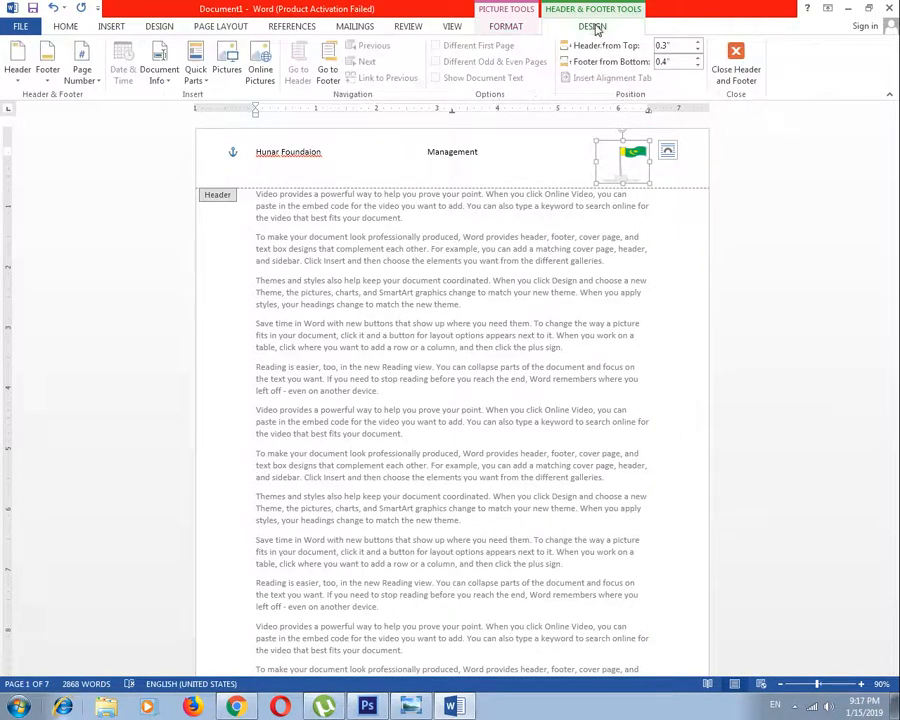
left_click(742, 86)
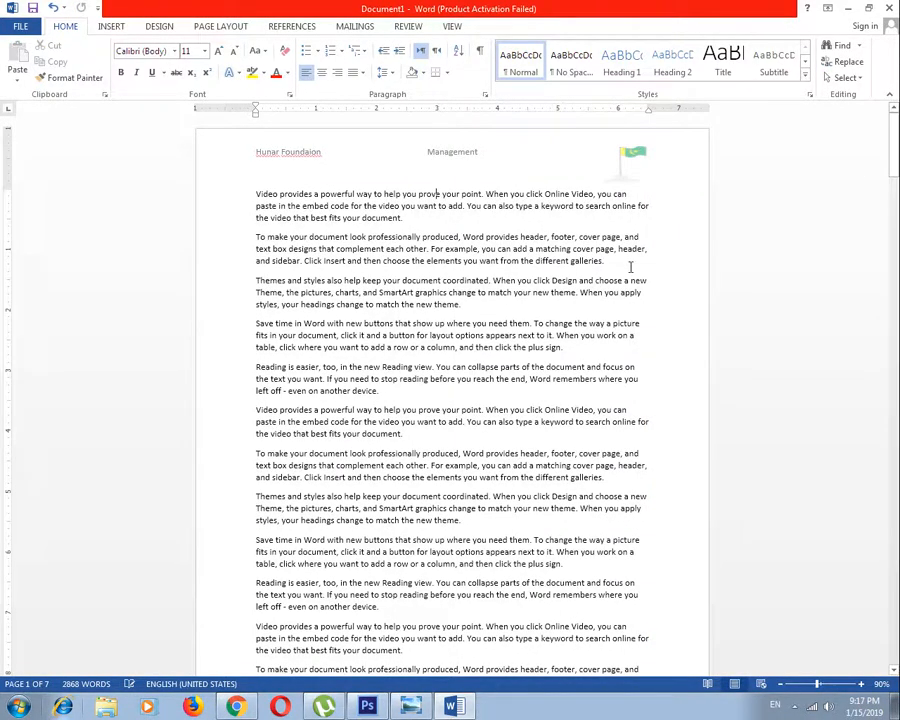
scroll(619, 288, "down", 15)
scroll(619, 292, "down", 3)
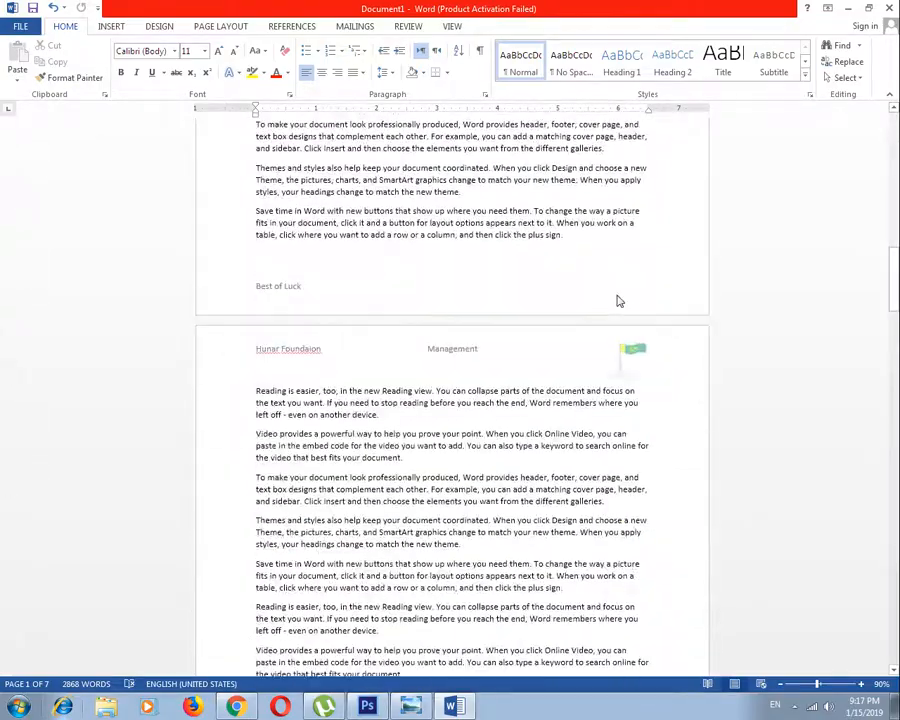
scroll(640, 330, "down", 3)
left_click_drag(896, 313, 895, 181)
scroll(753, 303, "up", 5)
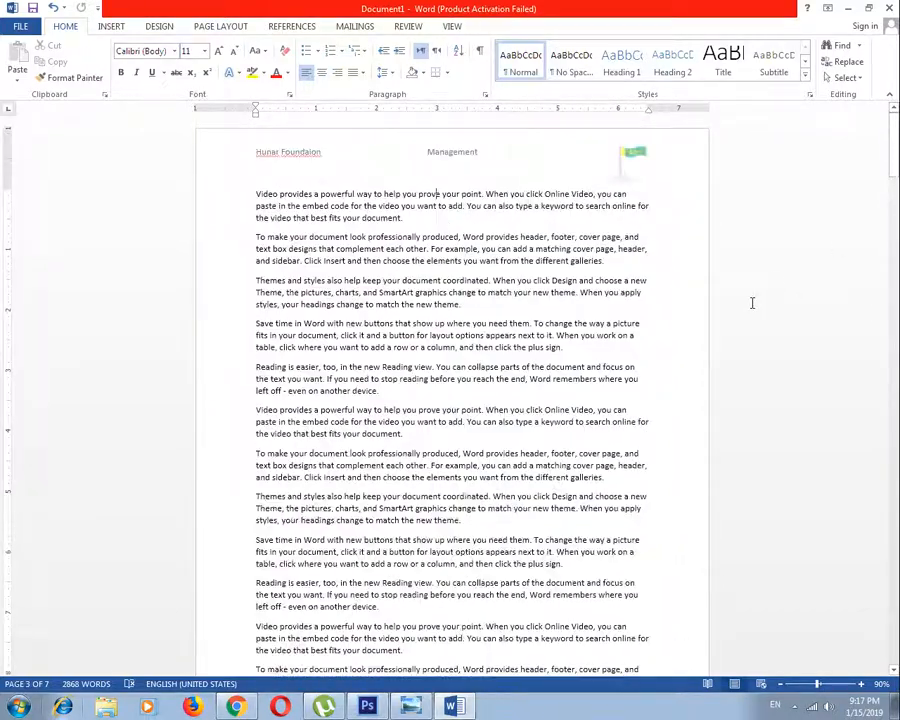
Reopen the first page's header and delete the flag picture from it
double_click(620, 160)
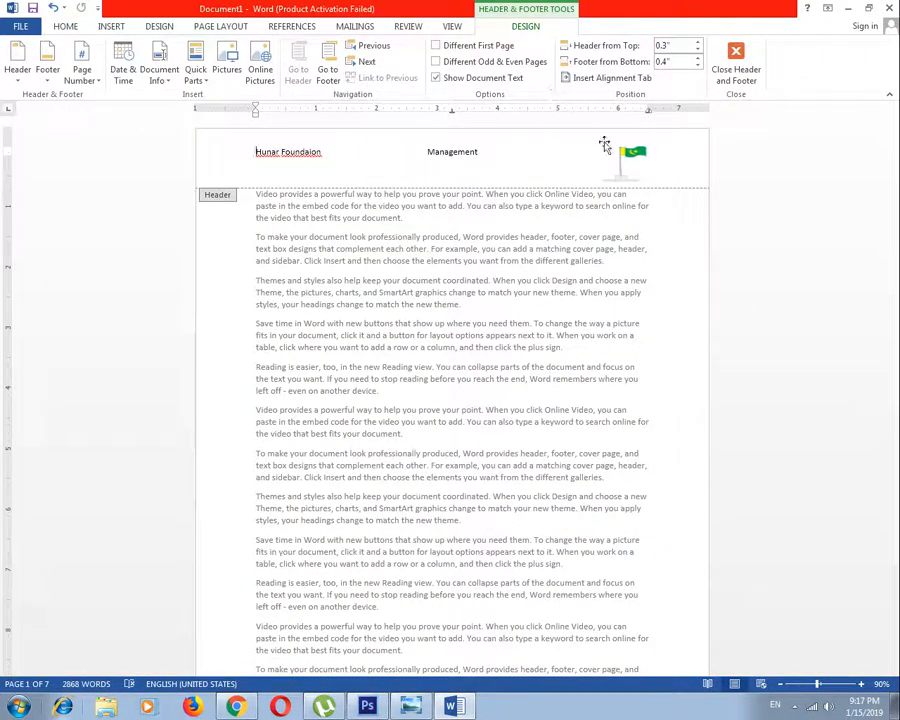
left_click(626, 151)
key("Delete")
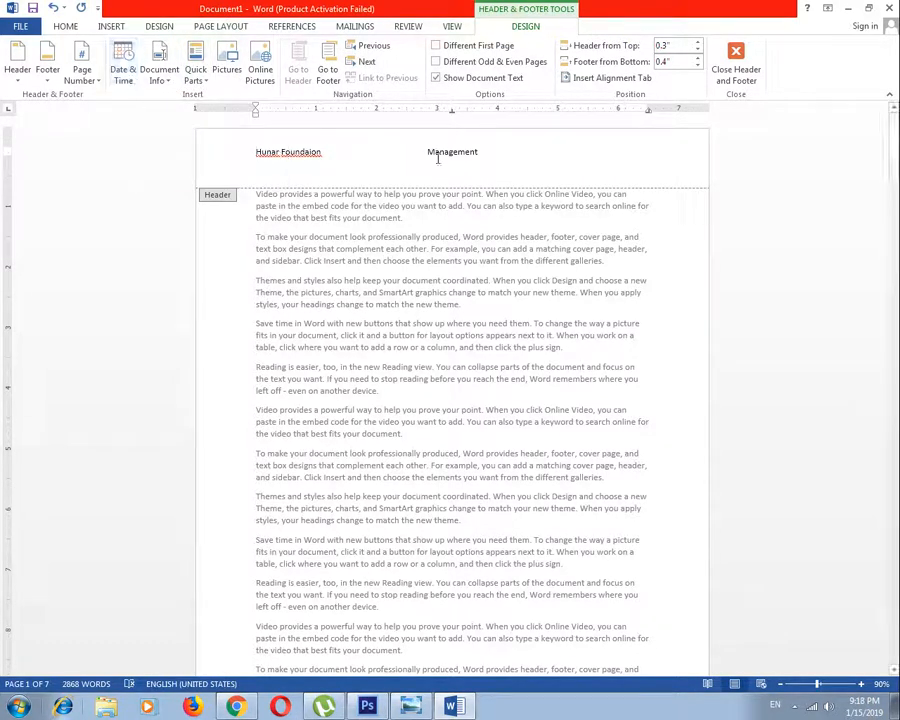
Delete the text "Hunar Foundaion" from the header, keeping the word "Management"
left_click(290, 152)
key("ctrl+a")
left_click(337, 155)
left_click_drag(450, 152, 428, 156)
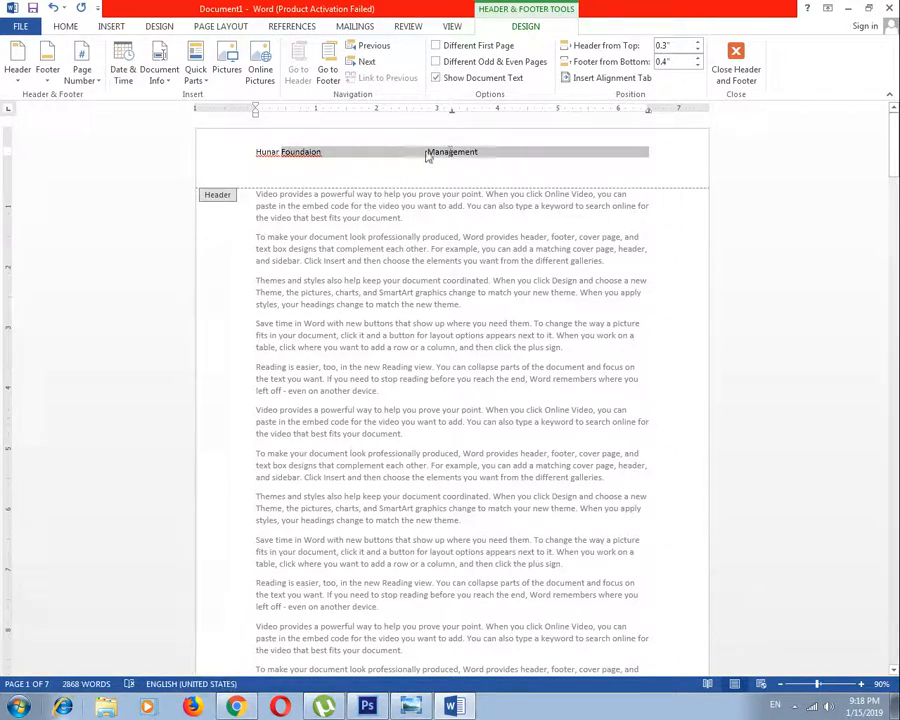
left_click(296, 148)
left_click_drag(327, 152, 243, 151)
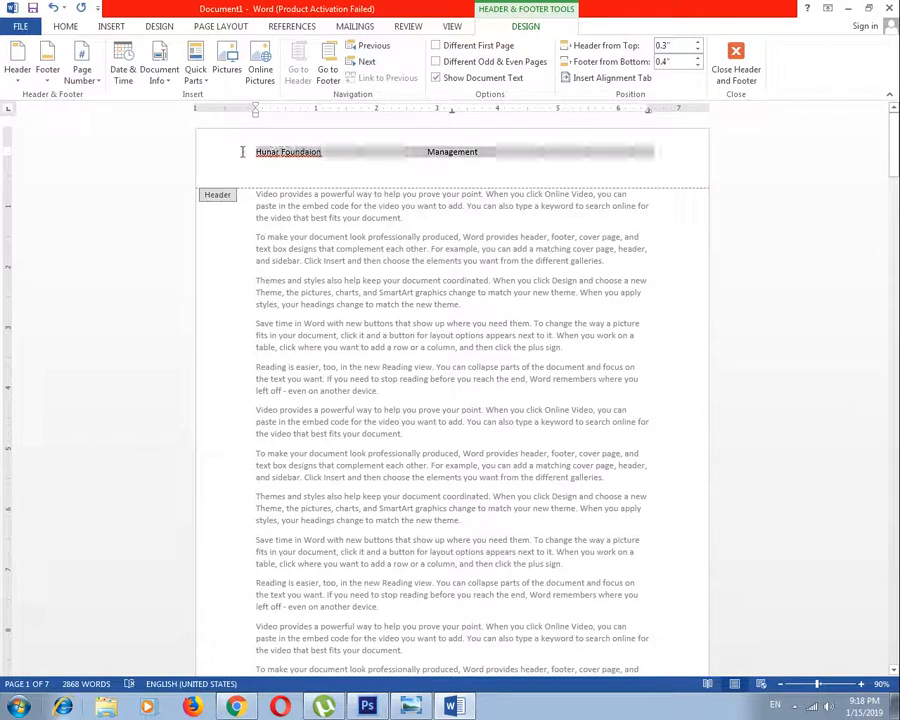
left_click(270, 153)
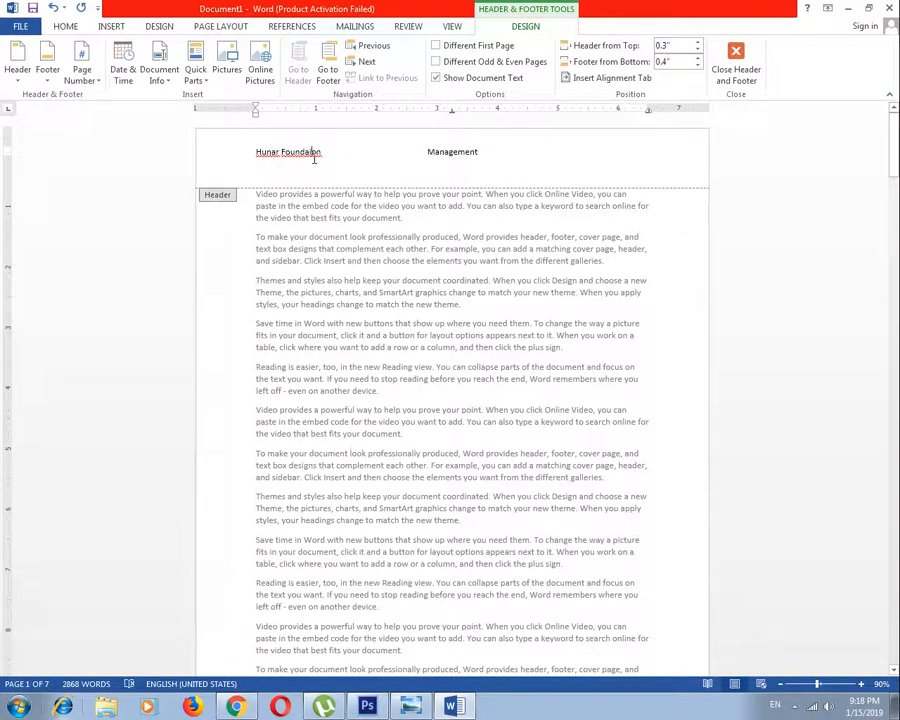
key("BackSpace")
key("BackSpace")
key("BackSpace")
key("BackSpace")
key("BackSpace")
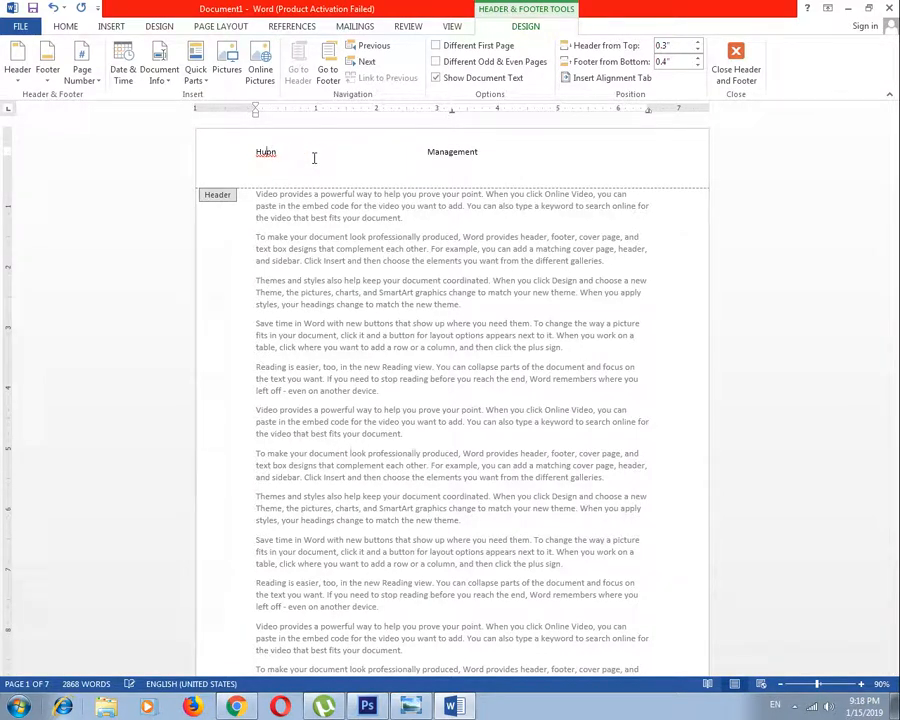
Insert the date at the start of the header in the format "Tuesday, January 15, 2019"
left_click(123, 70)
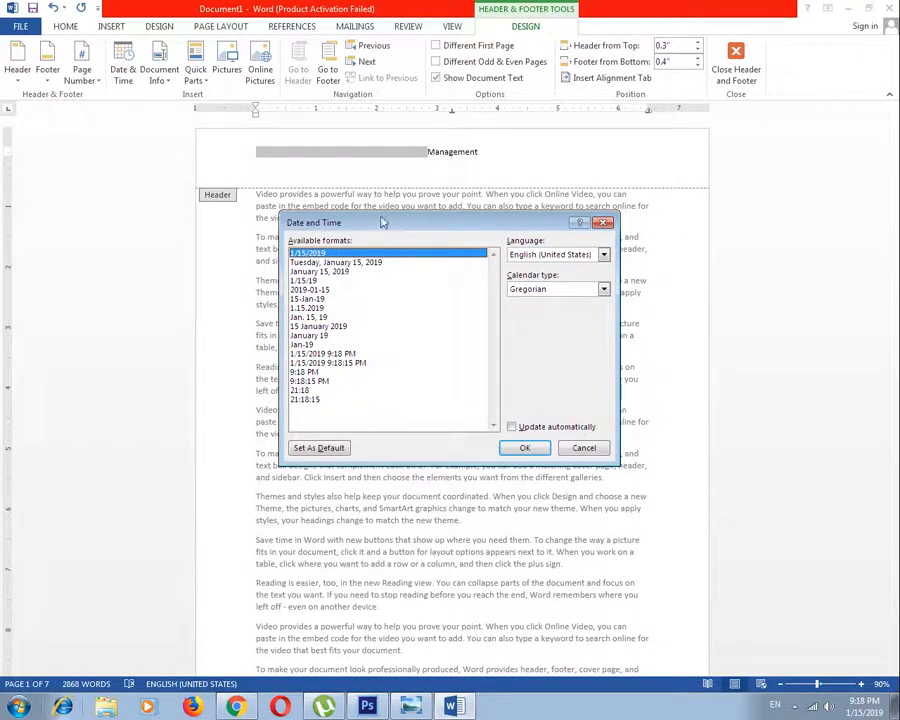
left_click_drag(367, 222, 344, 165)
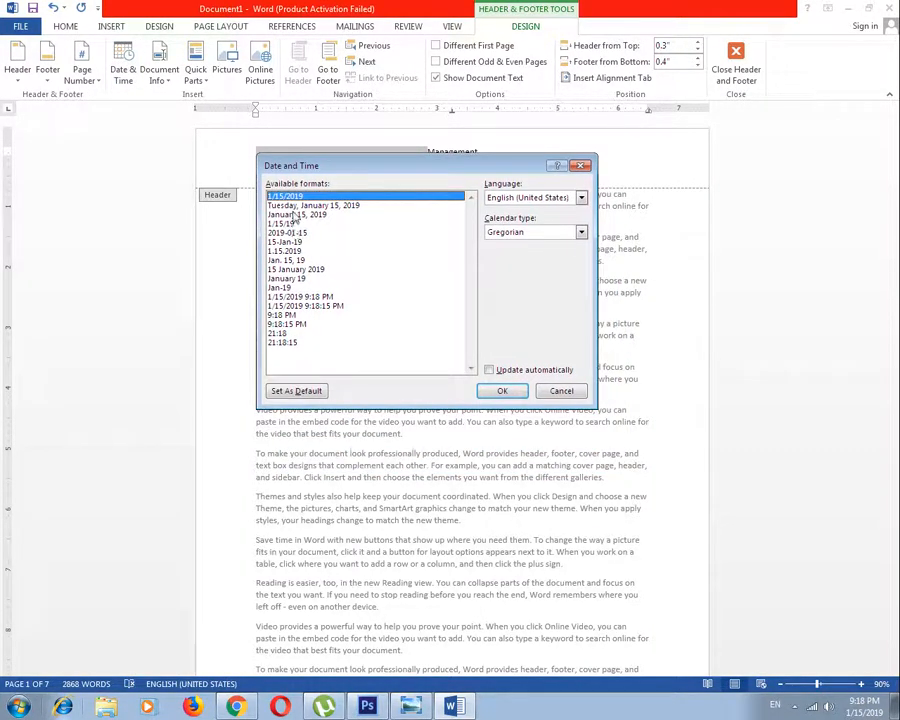
left_click(355, 207)
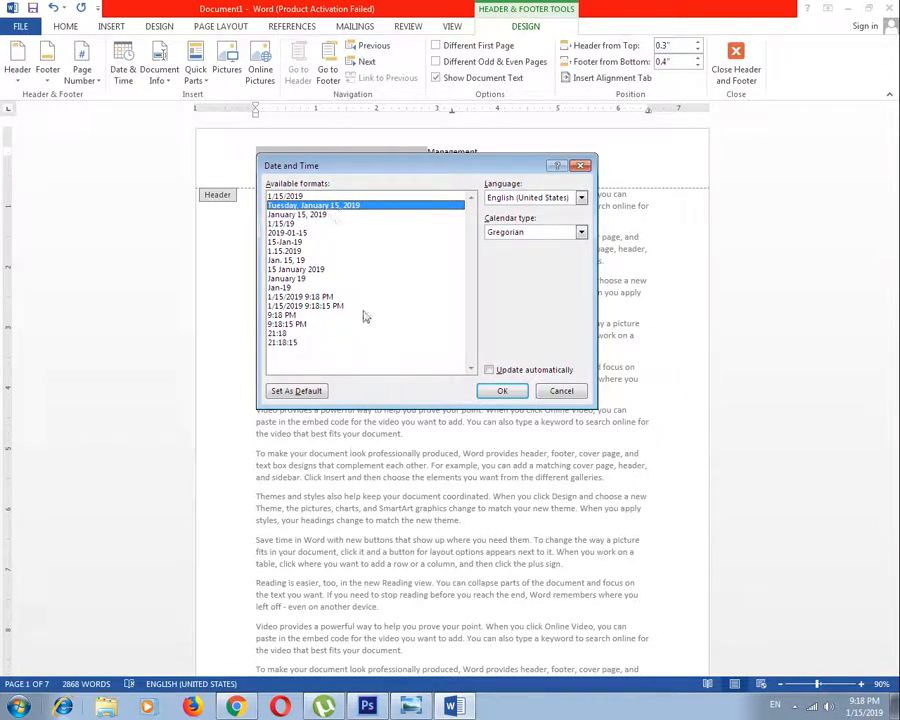
left_click(502, 390)
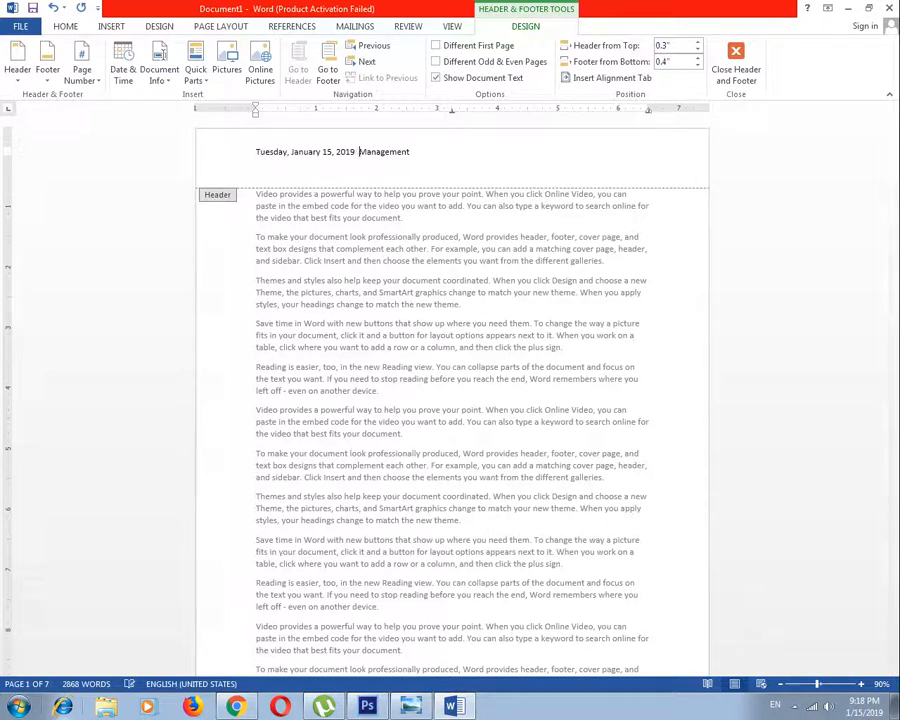
Space the word "Management" away from the date in the header and enlarge its font
left_click_drag(463, 152, 407, 155)
left_click(464, 151)
left_click_drag(464, 151, 415, 151)
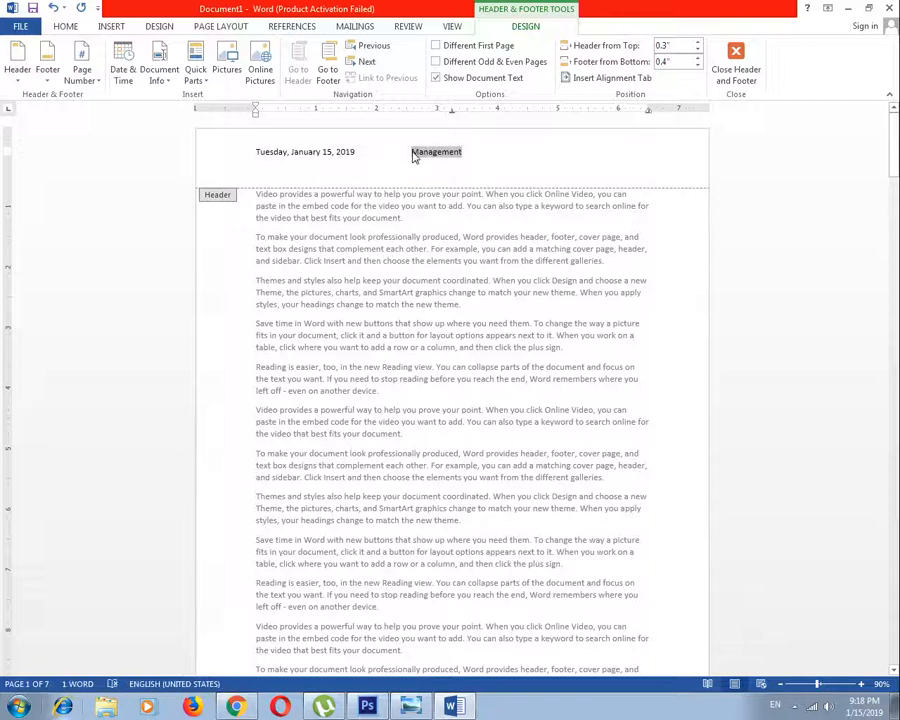
key("ctrl+]")
key("ctrl+]")
key("ctrl+]")
key("ctrl+]")
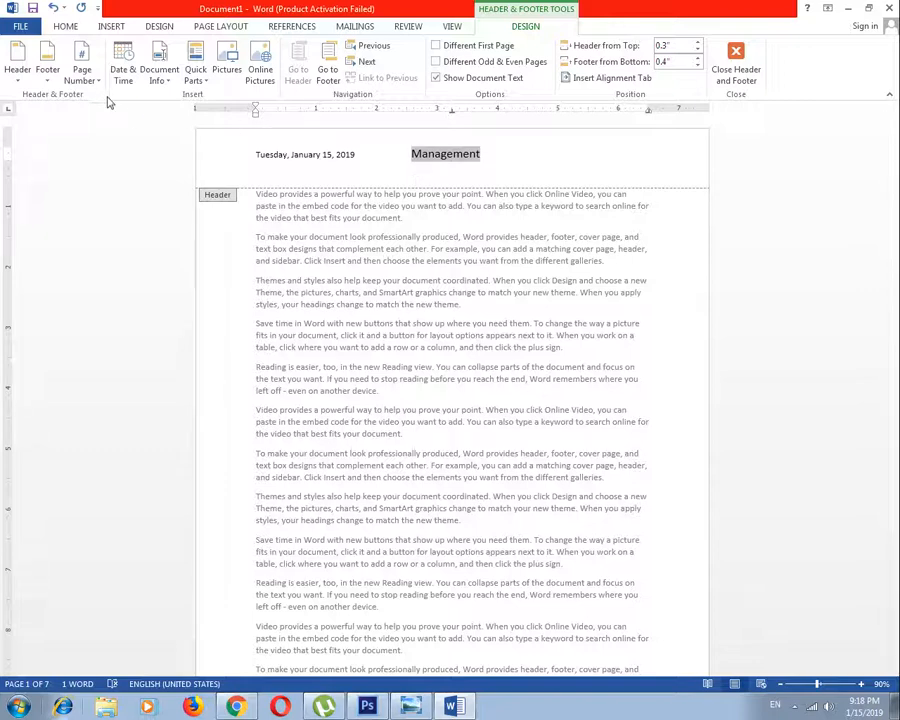
Close header editing and check the date and "Management" header on the following pages
left_click(46, 72)
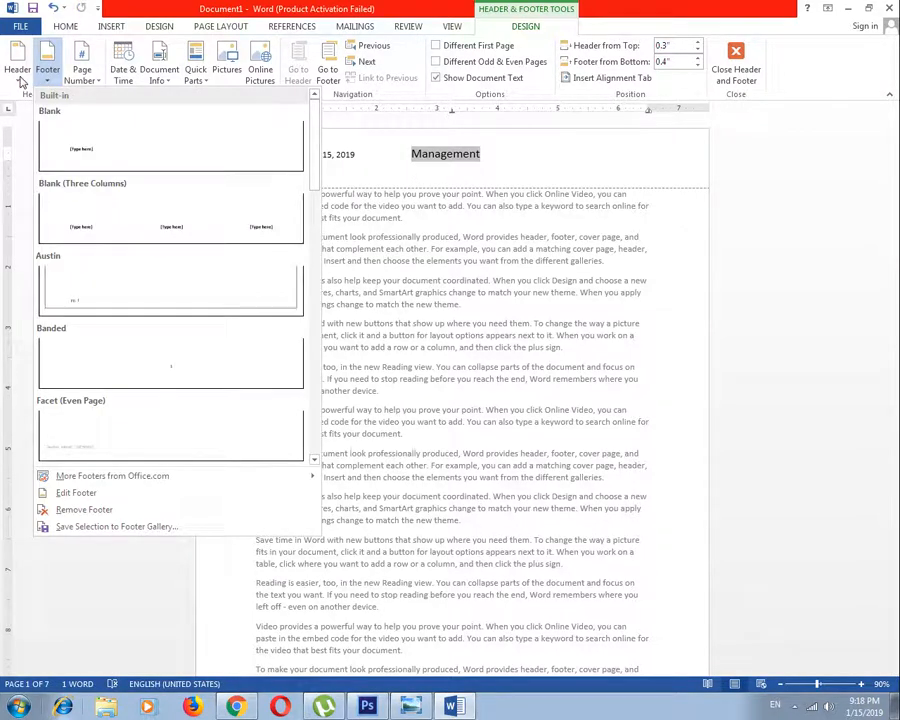
left_click(50, 75)
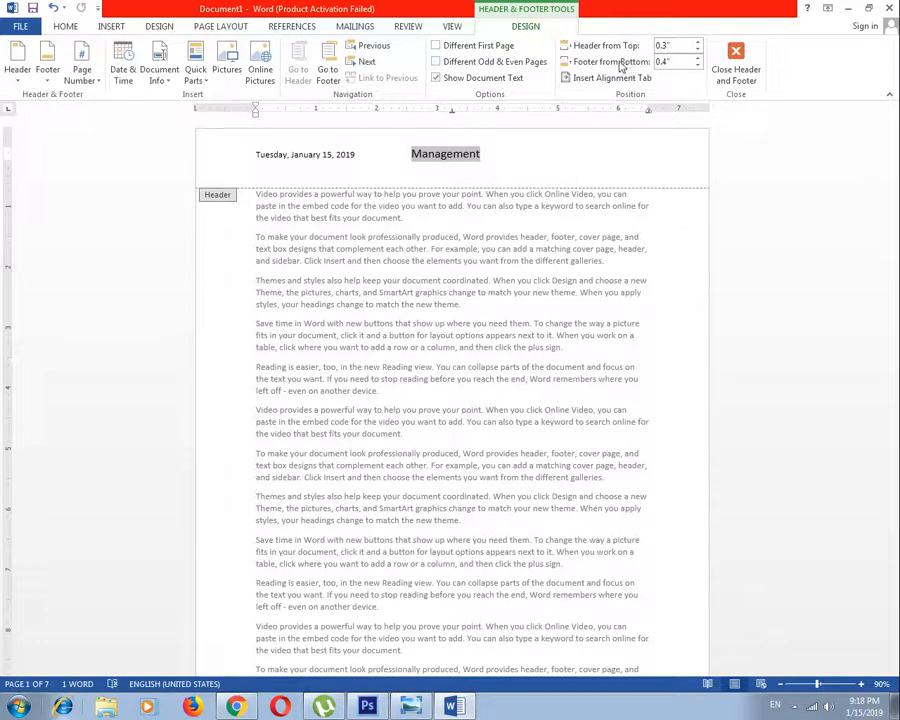
left_click(737, 68)
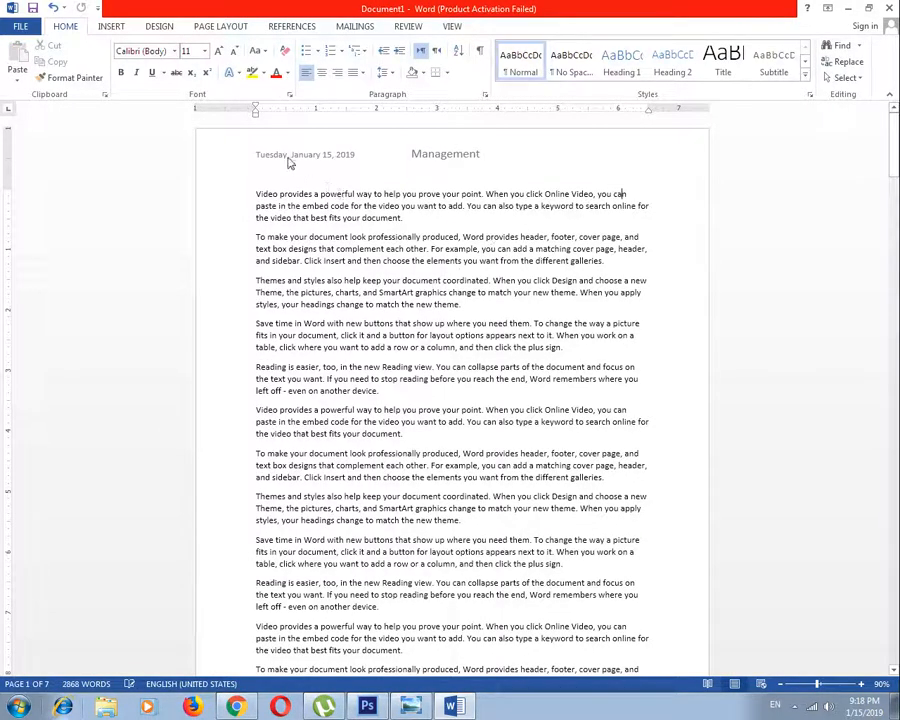
scroll(300, 300, "down", 15)
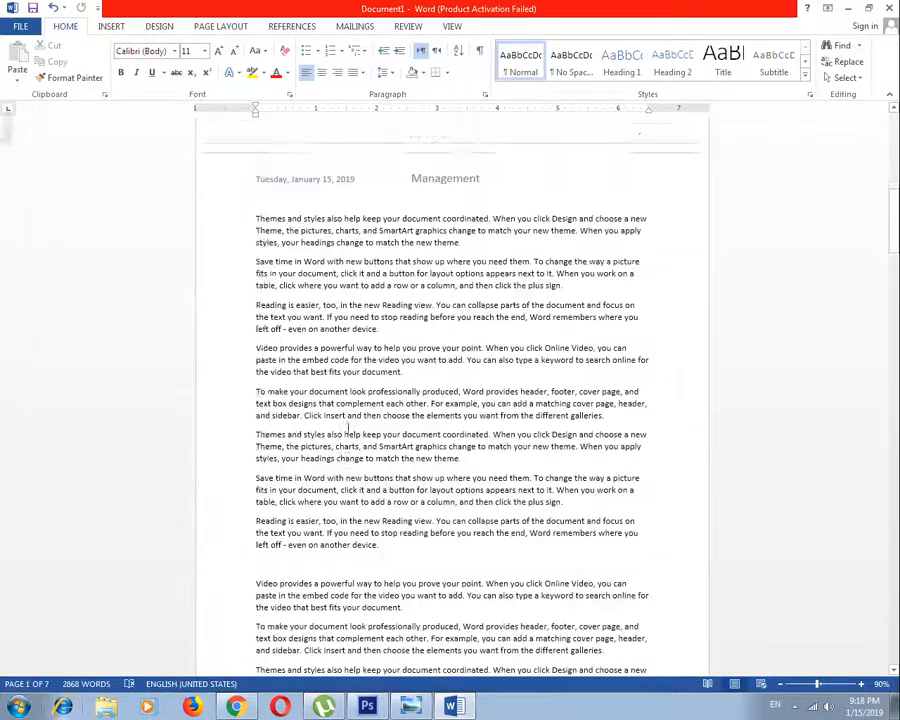
scroll(348, 426, "down", 10)
scroll(380, 398, "down", 15)
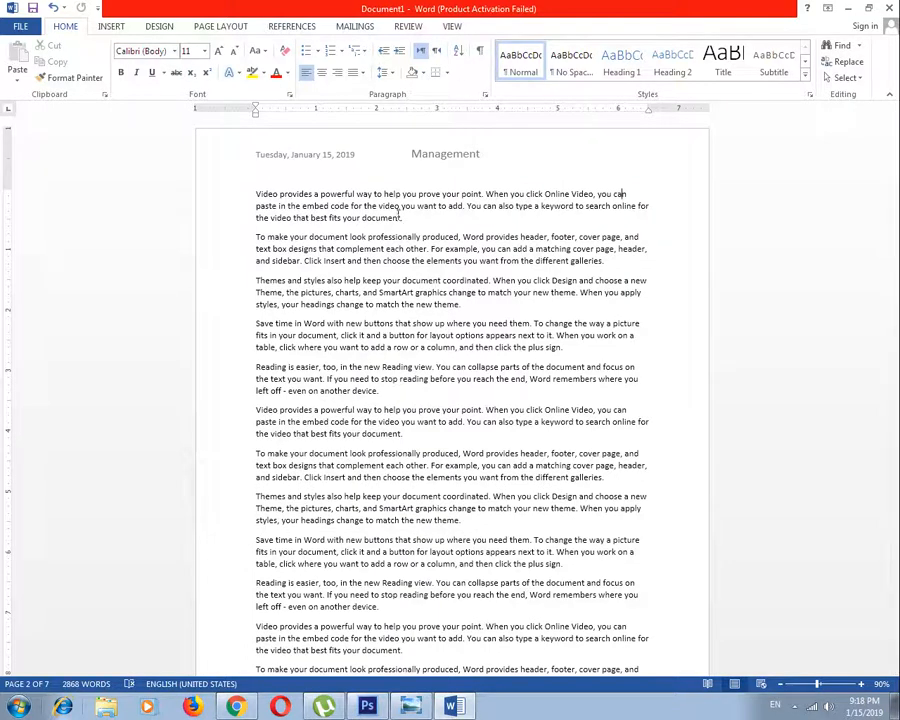
Reopen the header and insert a top-of-page page number in the Bold Numbers 2 style
double_click(428, 150)
left_click(82, 74)
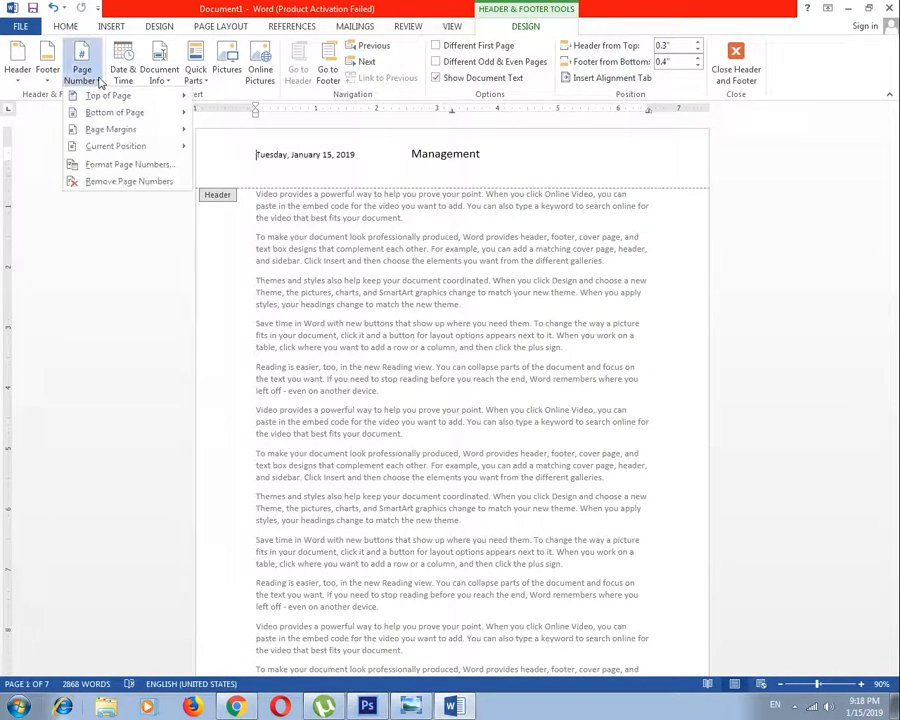
mouse_move(95, 96)
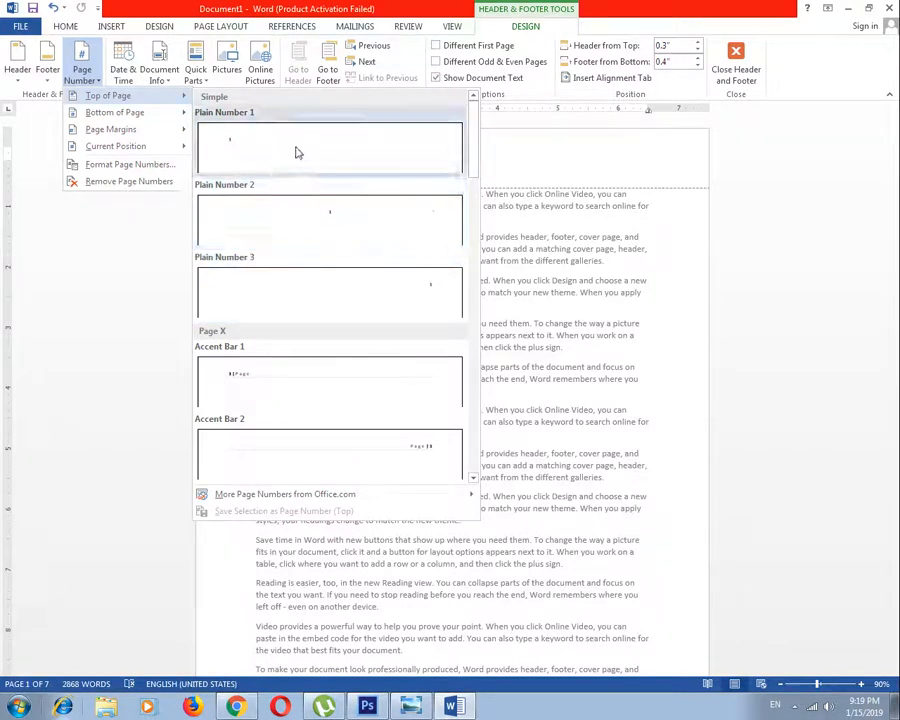
left_click_drag(477, 206, 480, 258)
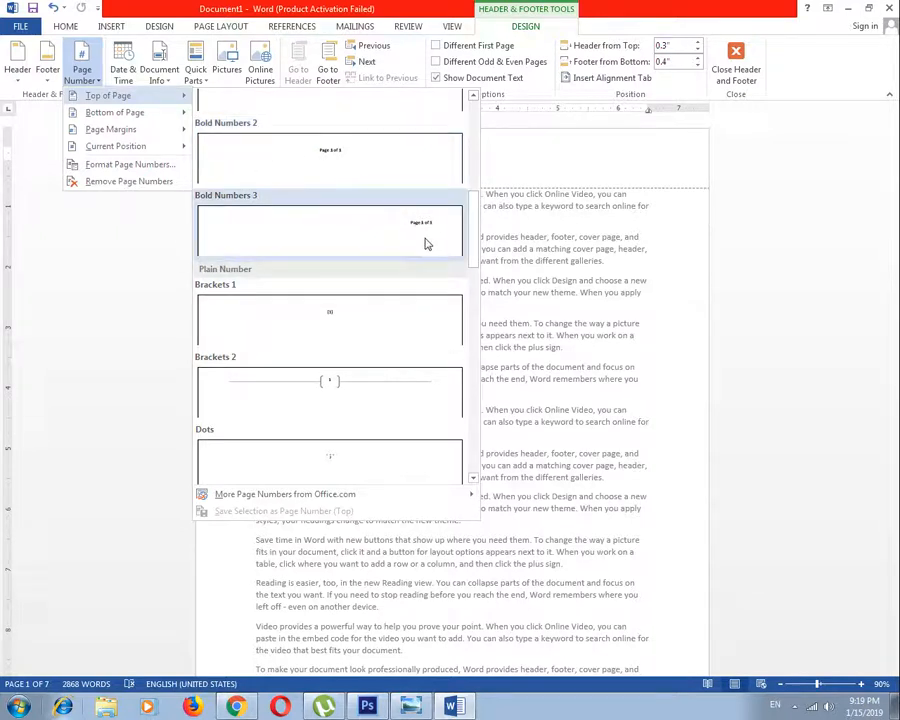
left_click(340, 156)
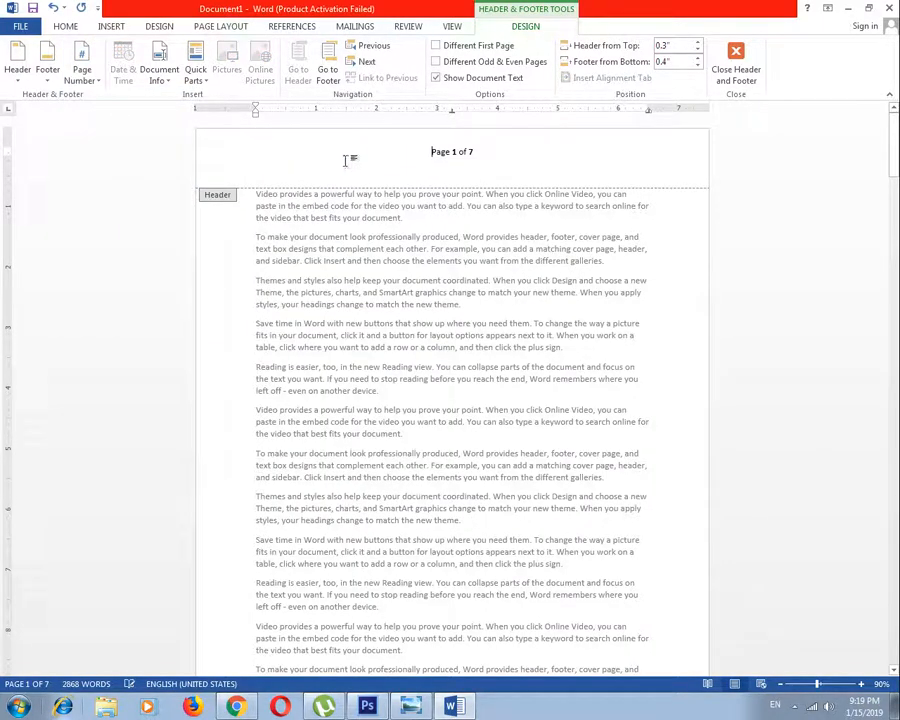
Delete the "Page 1 of 7" page number from the header and close header editing
double_click(711, 152)
double_click(450, 152)
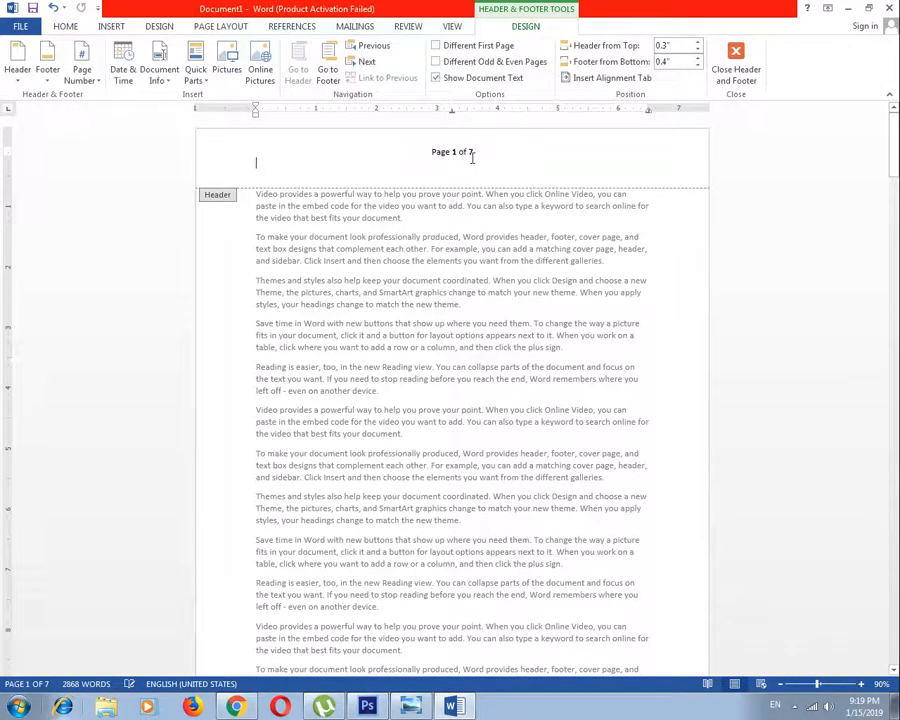
triple_click(474, 164)
key("Delete")
left_click(740, 78)
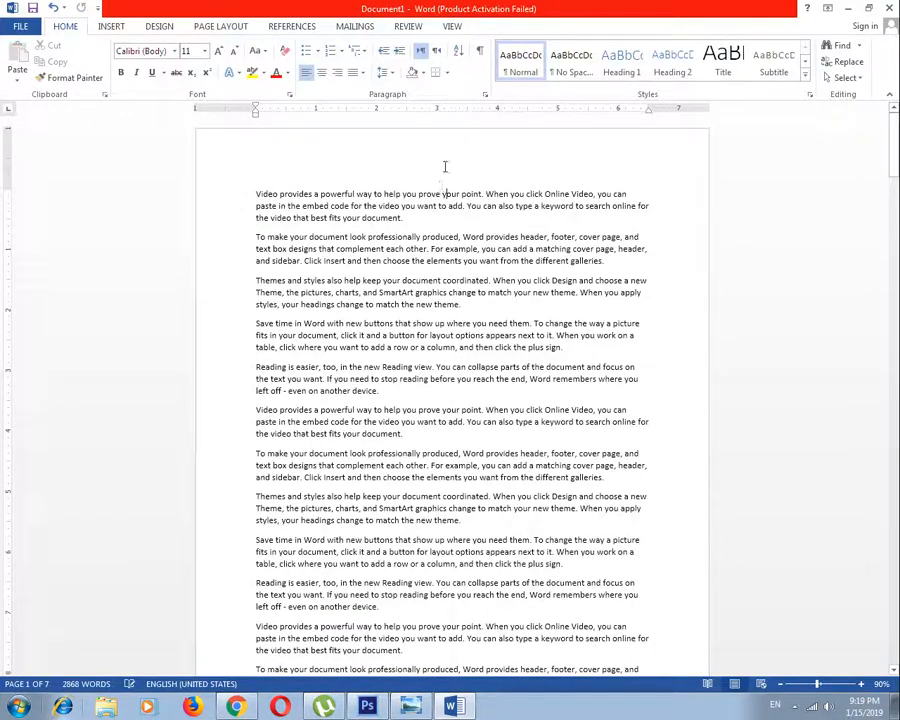
Insert a Blank header, replace it with a top-of-page number in the Bold Numbers 2 style, and close header editing
left_click(113, 26)
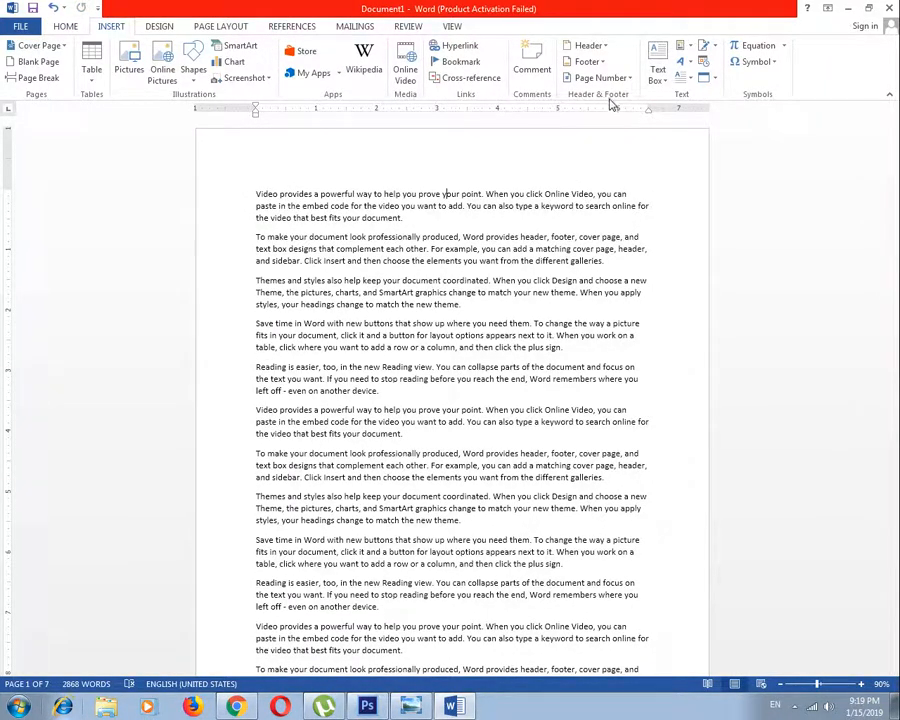
left_click(603, 48)
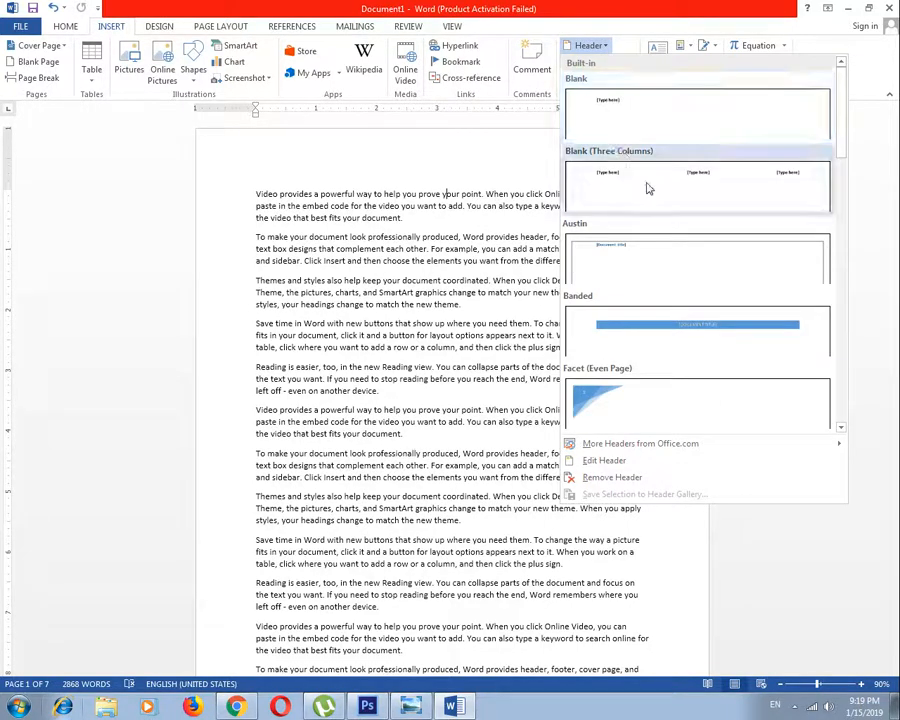
left_click(660, 113)
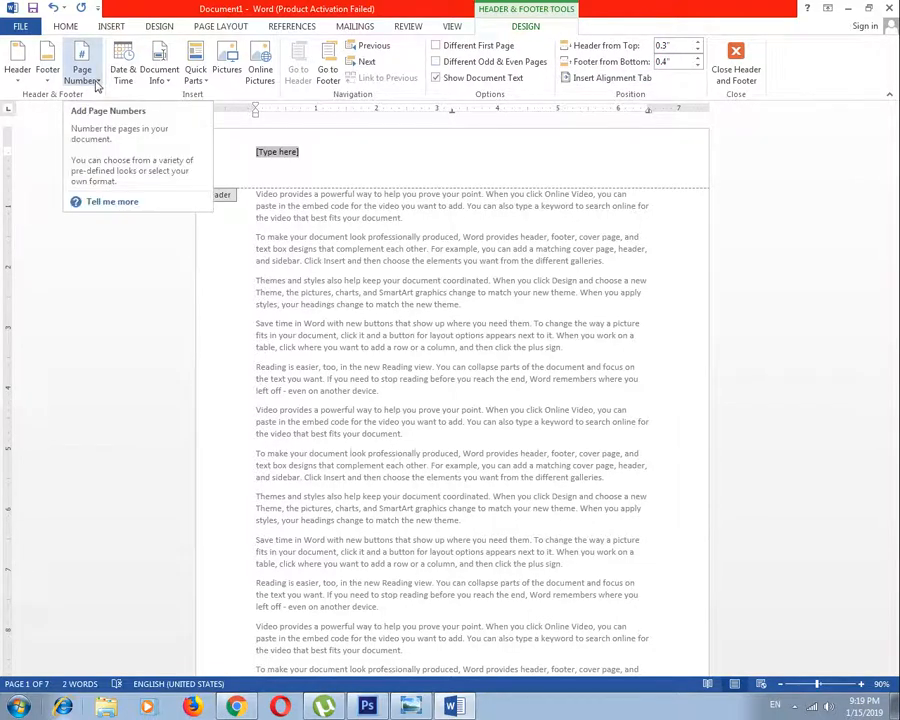
left_click(94, 86)
mouse_move(102, 100)
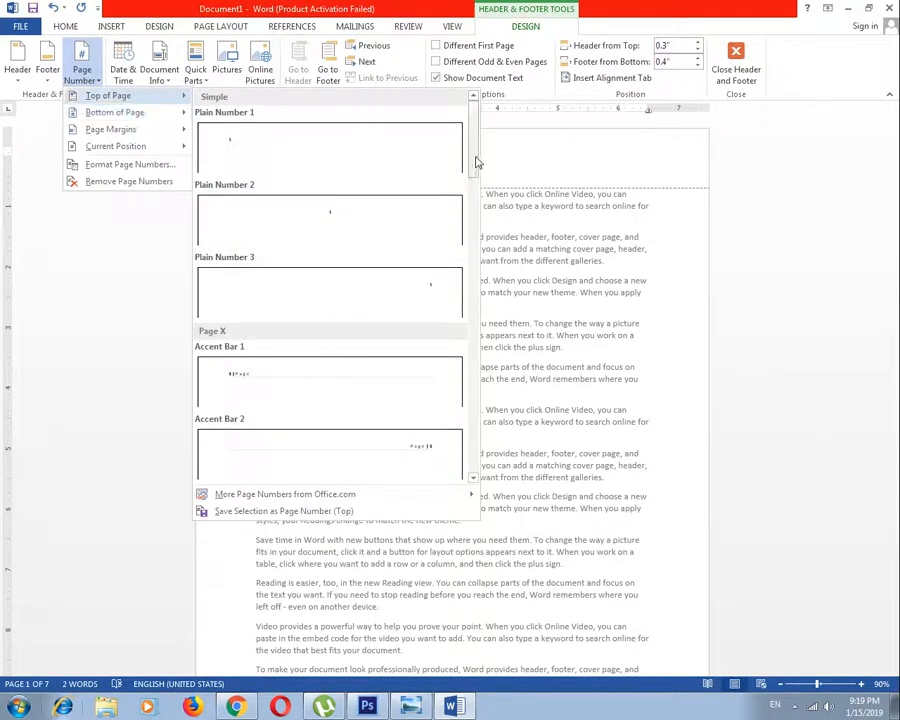
scroll(476, 227, "down", 5)
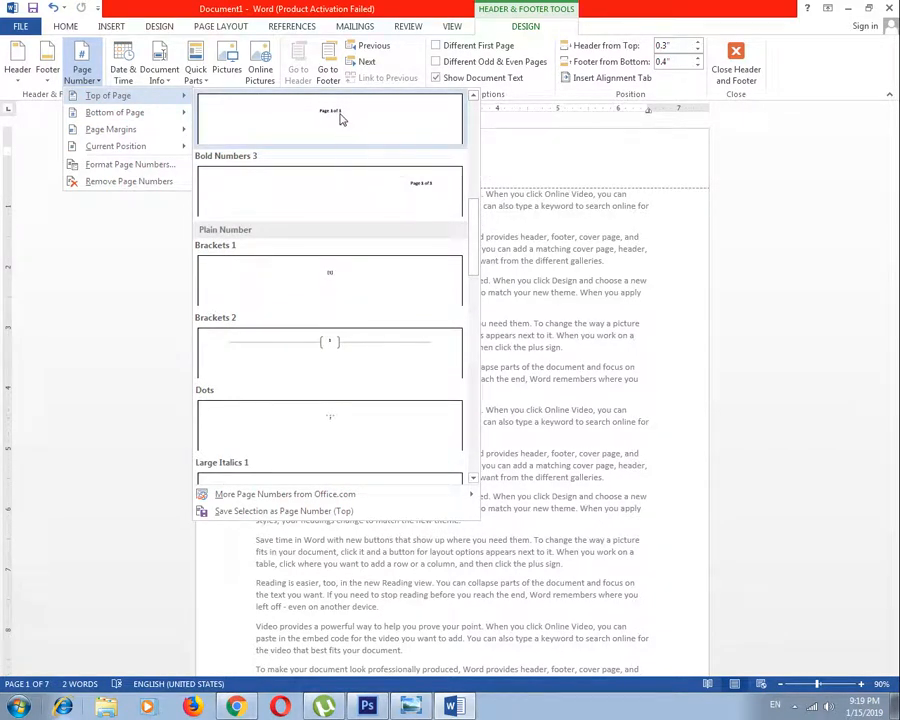
left_click(340, 119)
double_click(458, 194)
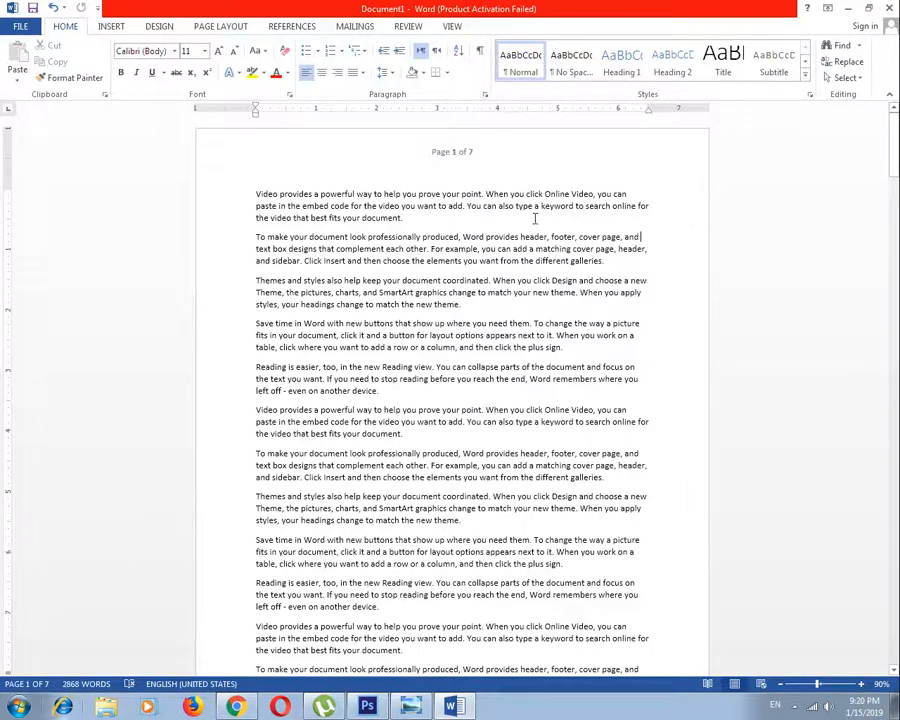
Reopen the header on page 5, change the page number to the top-of-page Plain Number 2 style, and close header editing
left_click_drag(895, 177, 895, 492)
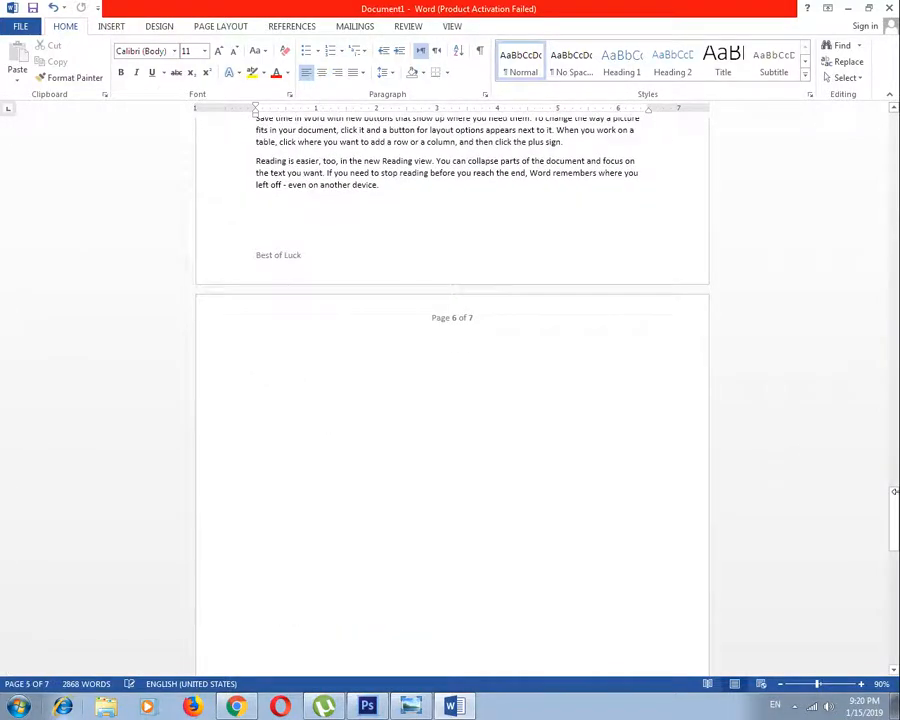
scroll(705, 280, "up", 15)
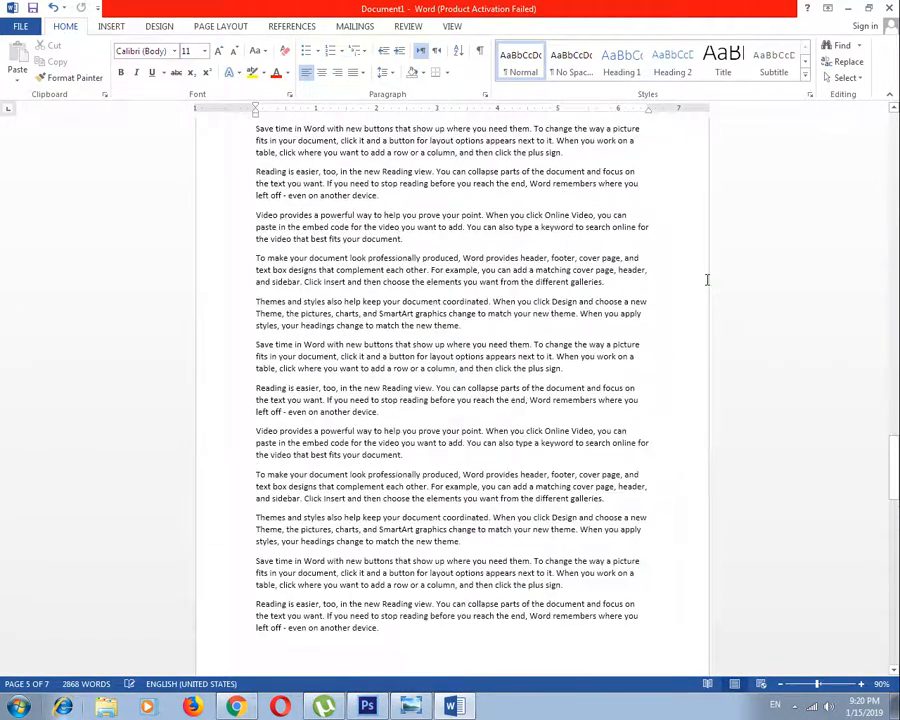
double_click(464, 262)
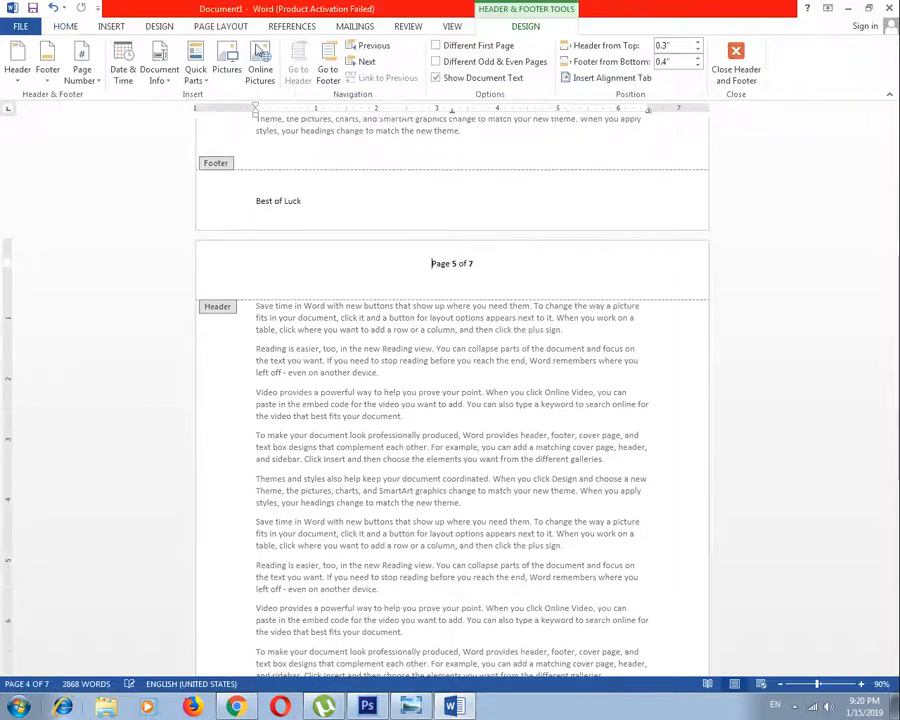
left_click(84, 80)
mouse_move(118, 95)
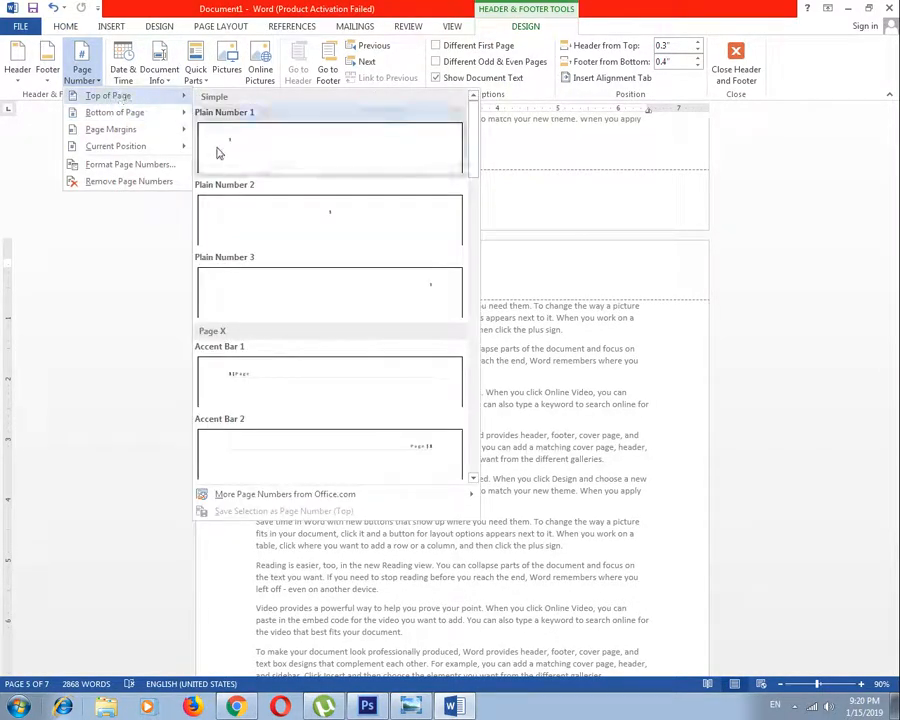
left_click(340, 226)
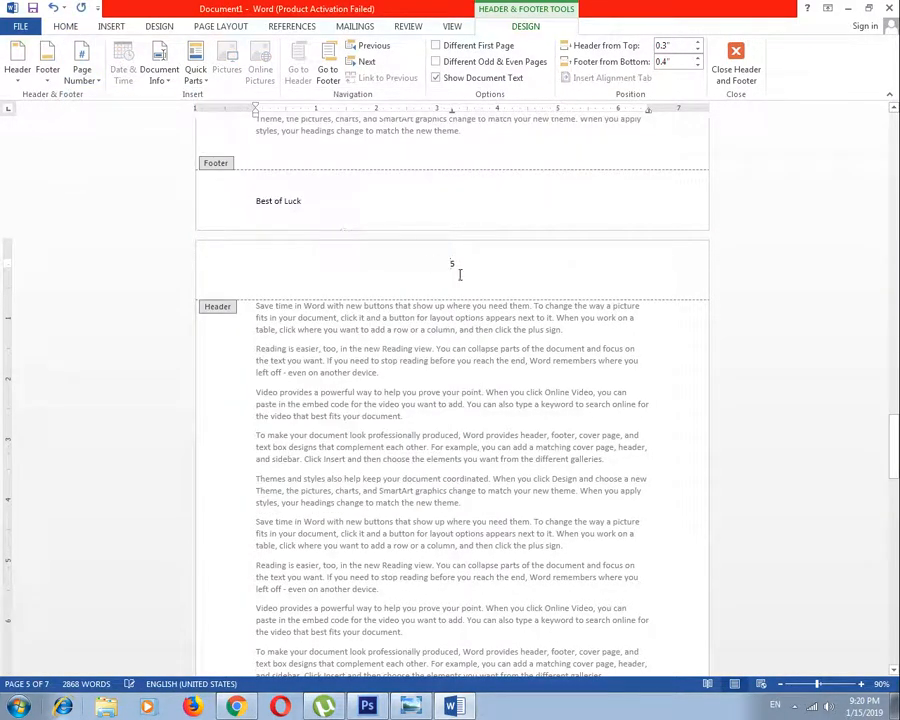
left_click(745, 65)
Check the page numbers across the pages, delete the number from the first page's header, and close header editing
left_click_drag(897, 468, 896, 188)
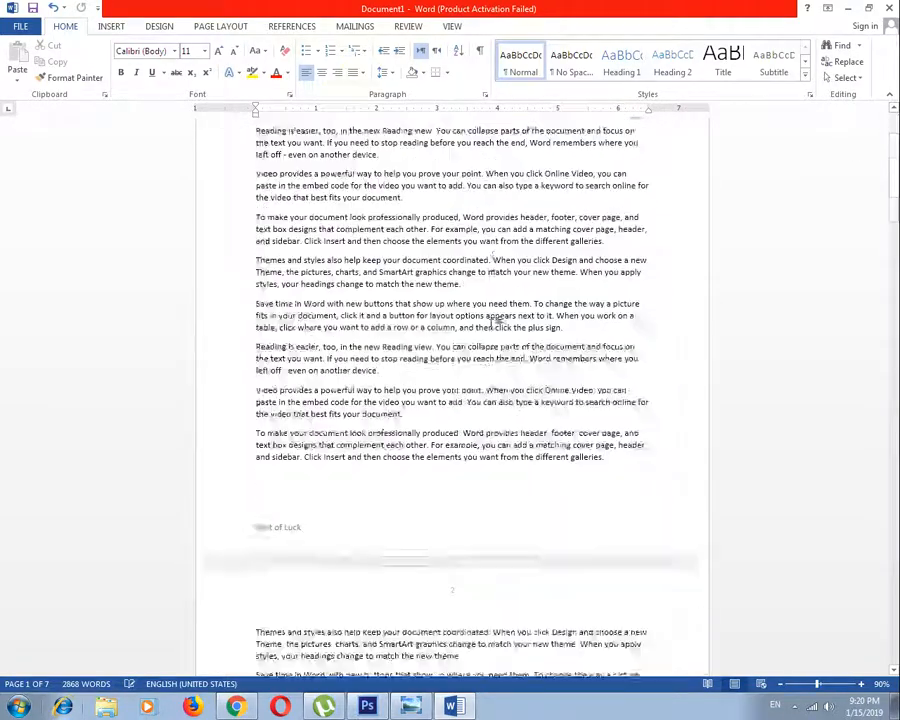
scroll(498, 328, "down", 20)
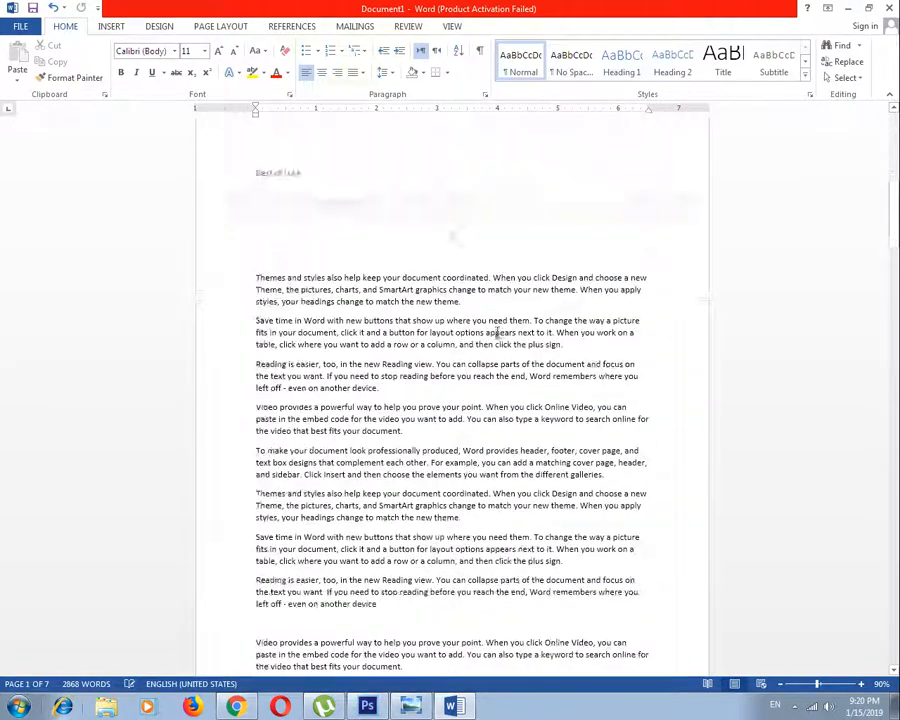
scroll(498, 330, "down", 8)
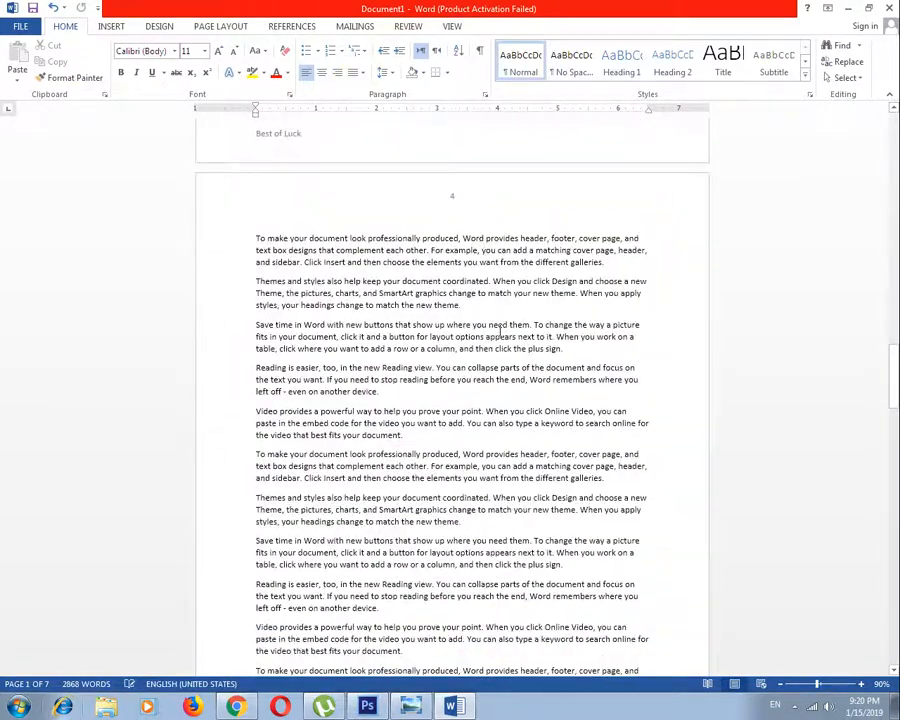
left_click_drag(894, 360, 894, 115)
double_click(450, 153)
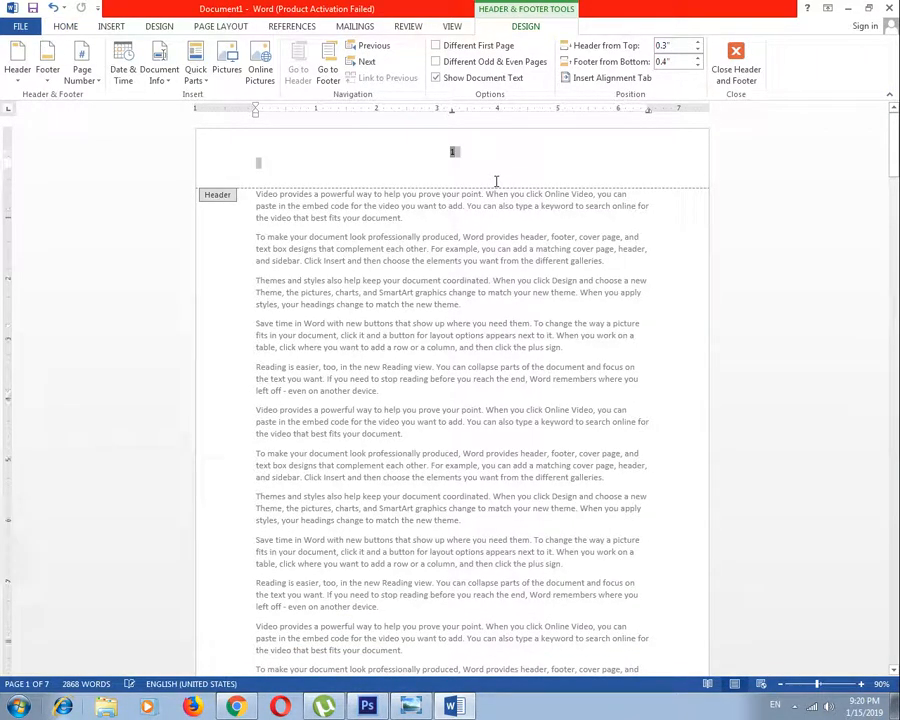
left_click(736, 62)
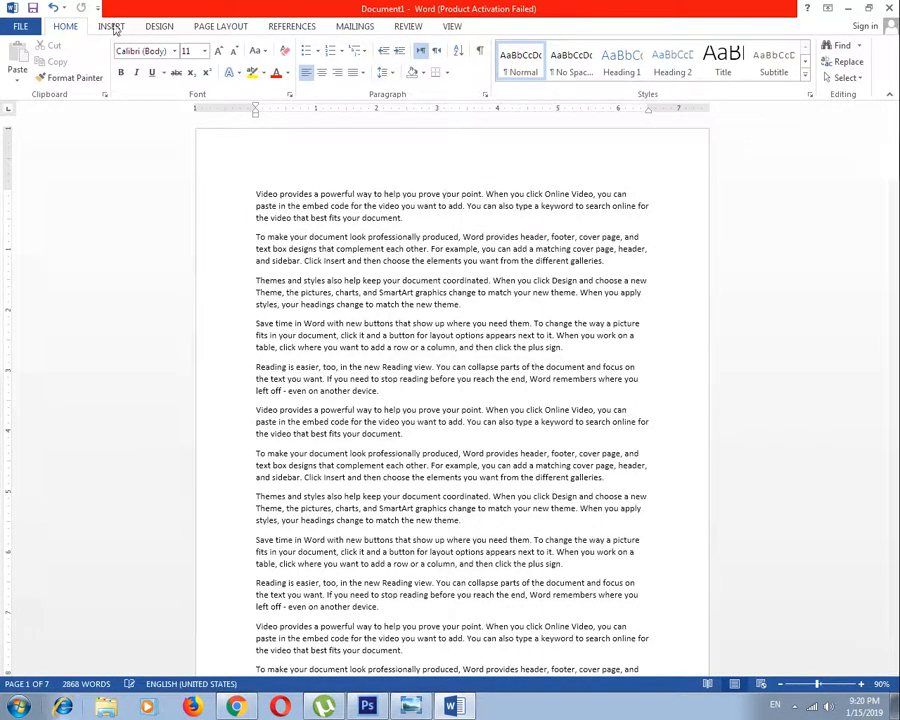
Insert an Ion (Dark) footer, fill its document title with "DGFASDFSDAFASDFASDFS", and return to the body text
left_click(112, 27)
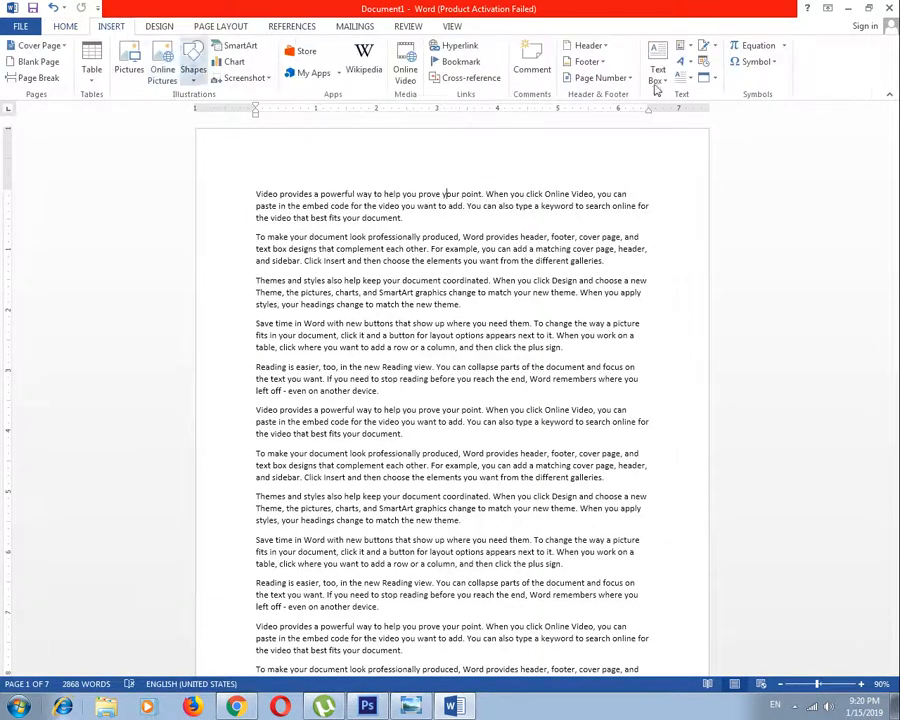
left_click(590, 62)
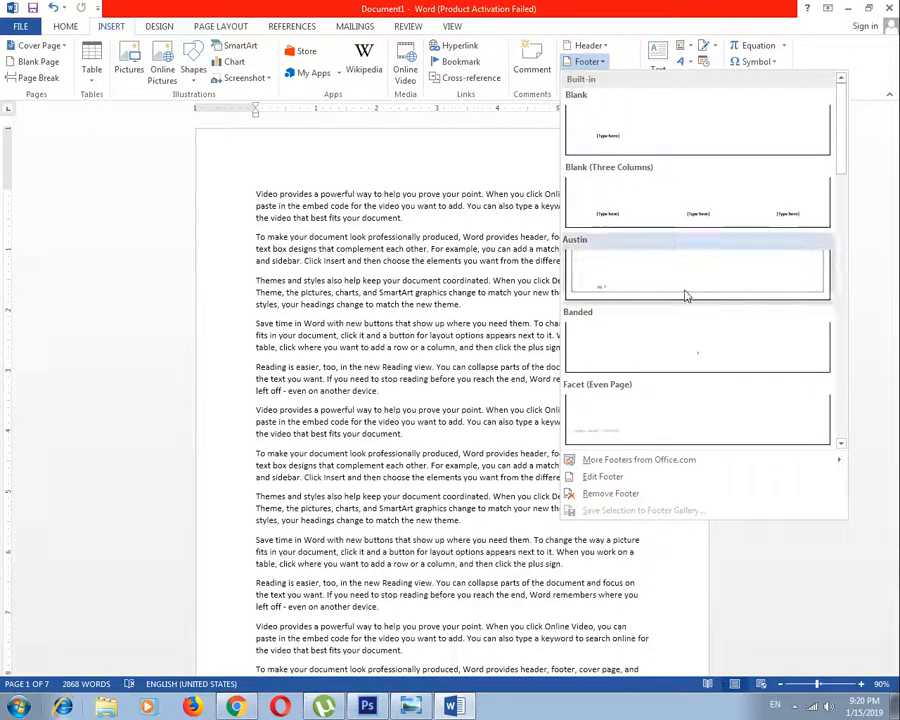
left_click_drag(838, 153, 843, 262)
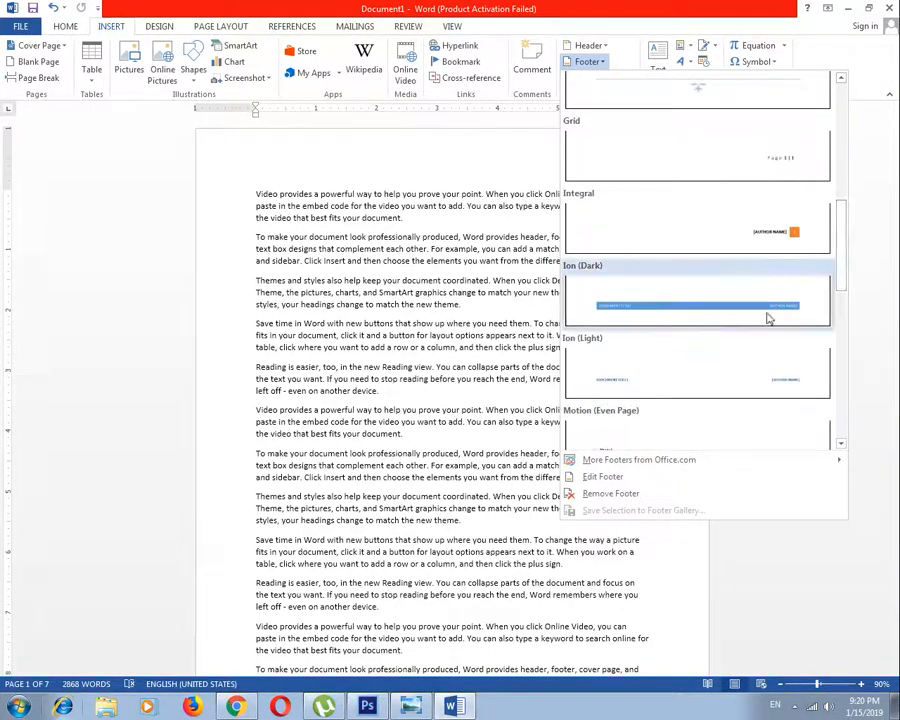
left_click(686, 313)
left_click(295, 622)
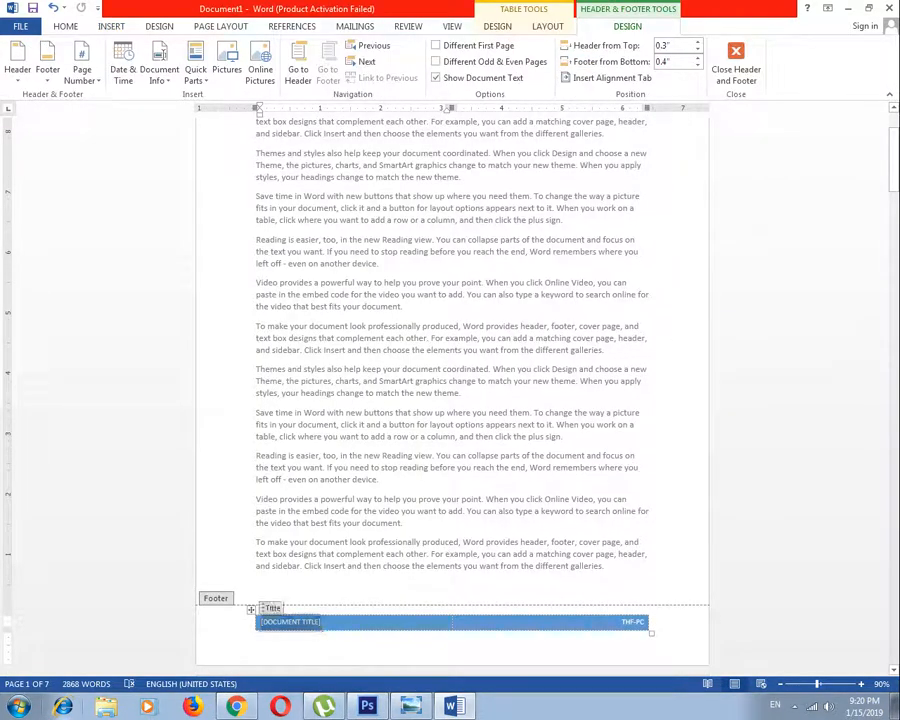
type("dgfasdfsdafasd")
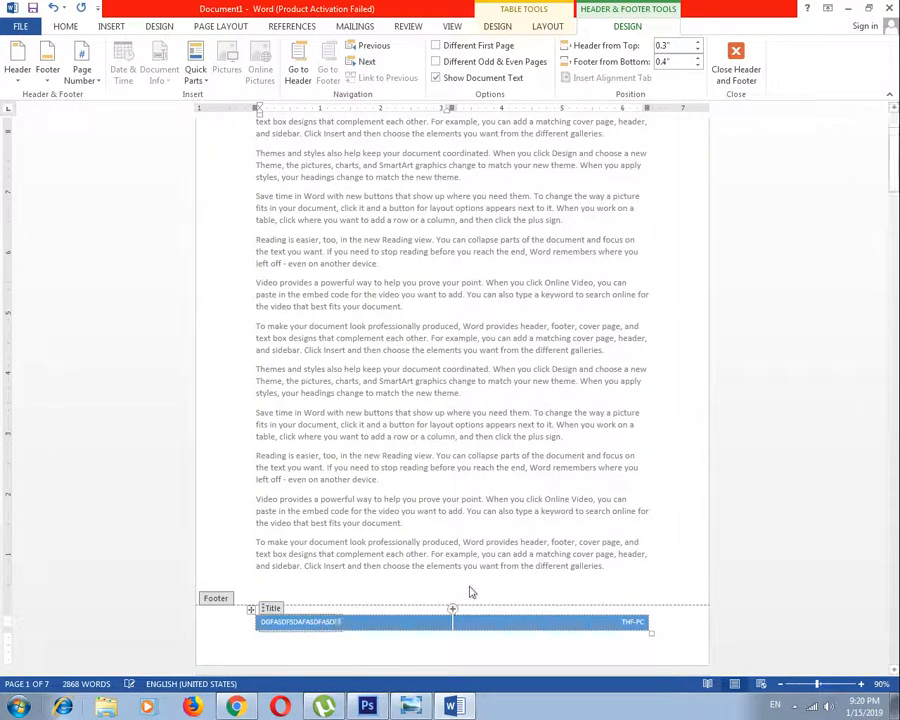
double_click(502, 543)
Reopen the footer on page 2, delete the blue title bar, and close footer editing
scroll(528, 507, "down", 20)
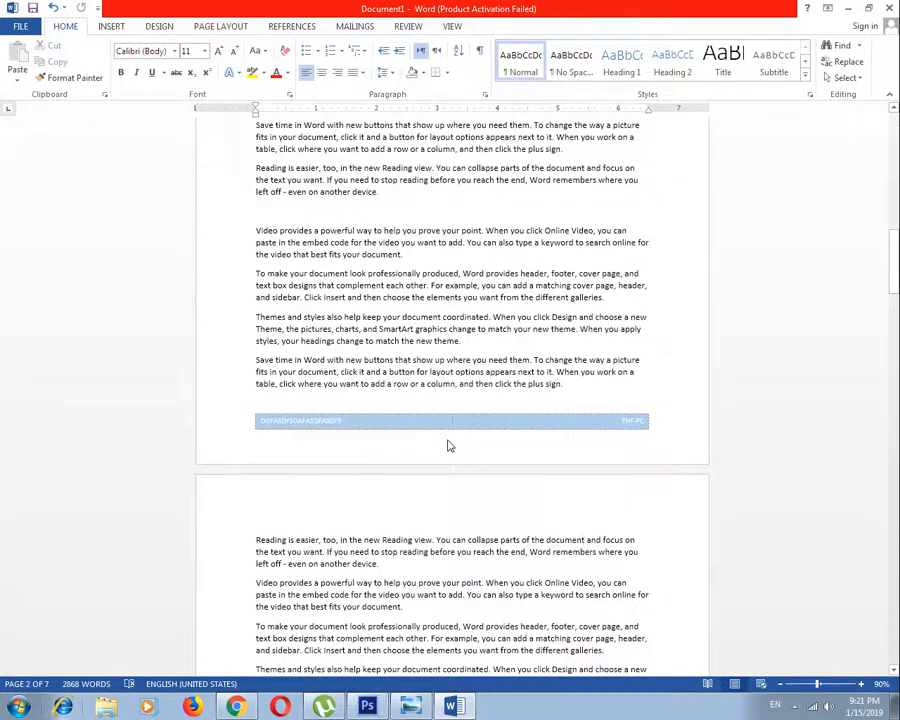
double_click(461, 427)
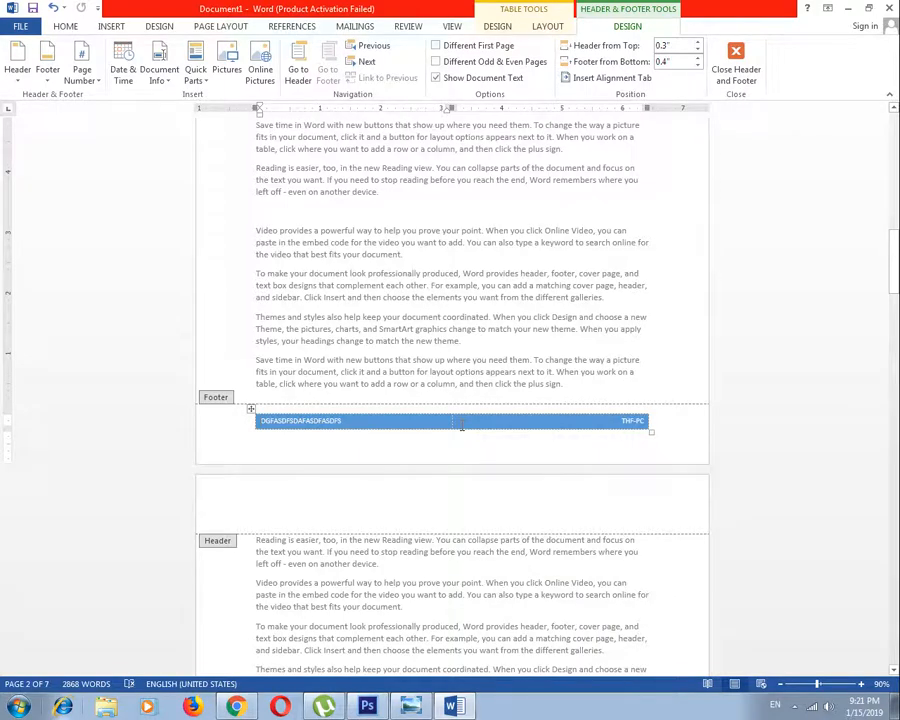
key("BackSpace")
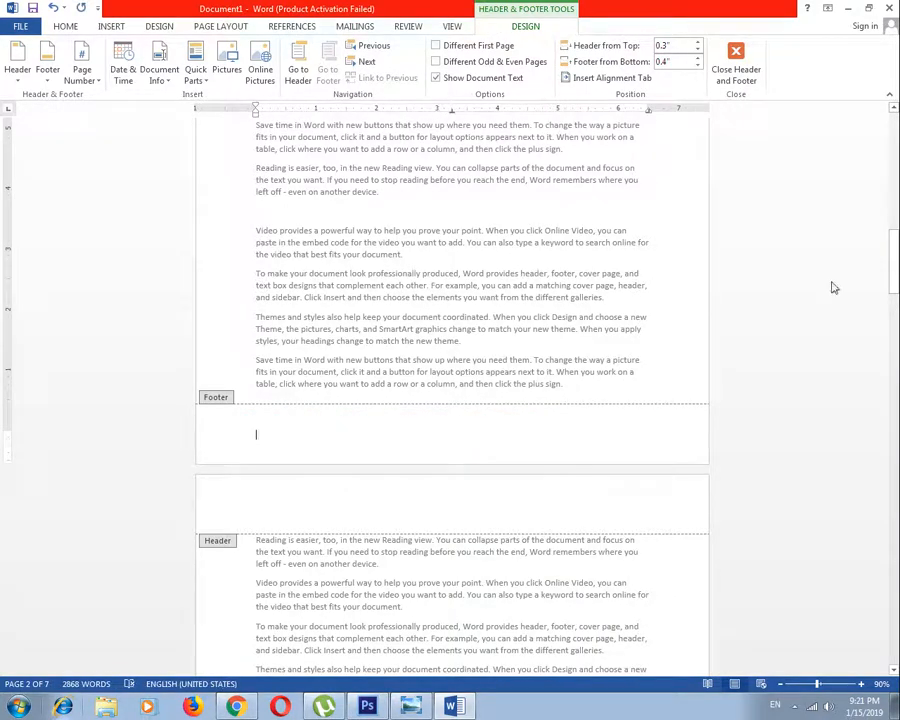
left_click(727, 72)
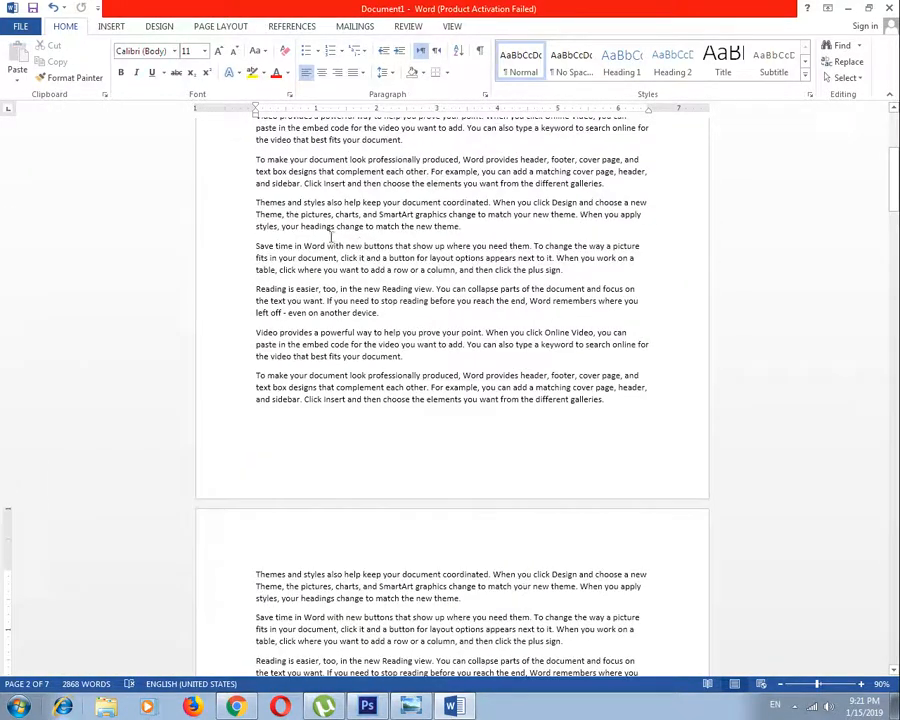
left_click(111, 27)
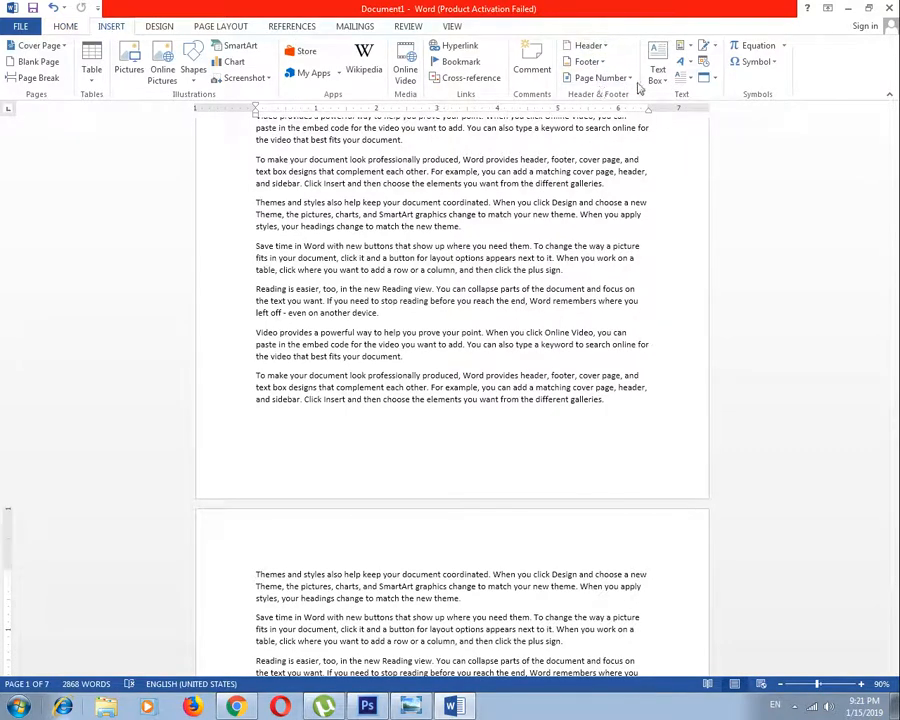
left_click(615, 78)
mouse_move(631, 97)
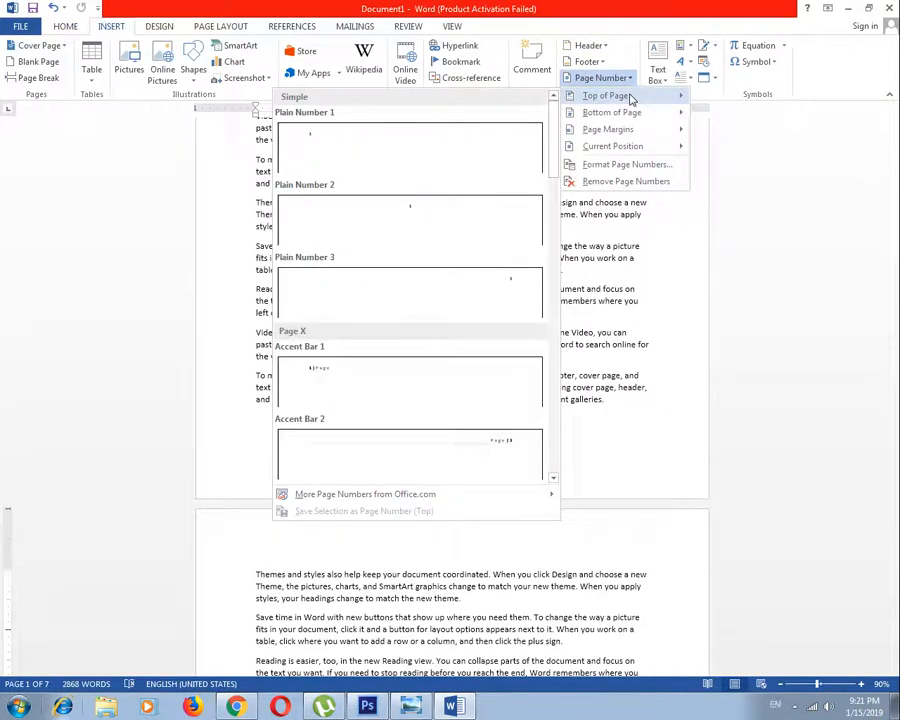
left_click(806, 250)
Insert a top-of-page page number in the Bold Numbers 3 style and close header editing
scroll(512, 424, "down", 3)
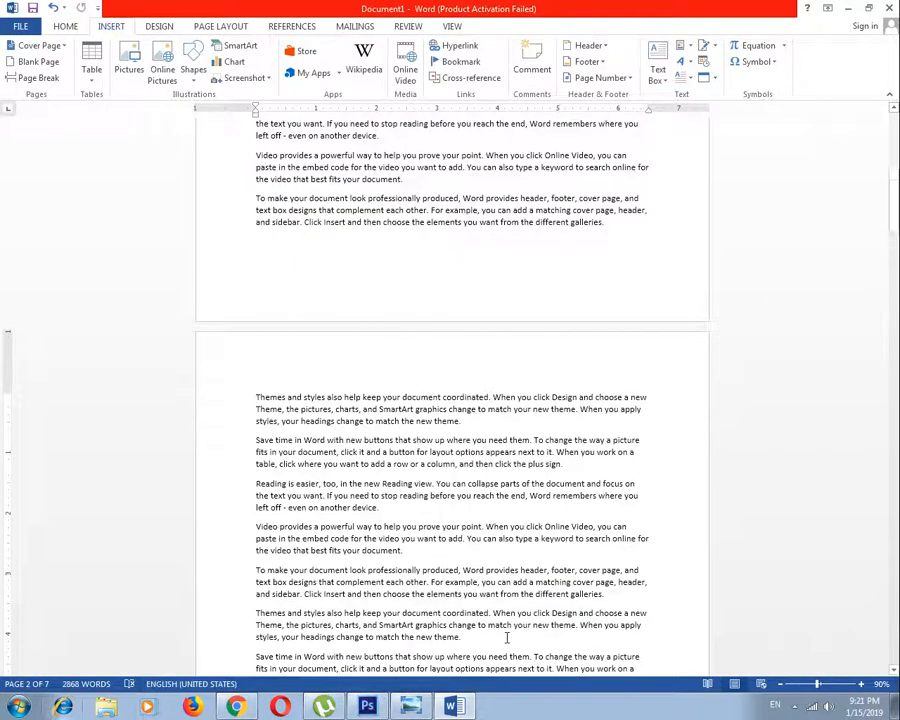
scroll(506, 636, "down", 10)
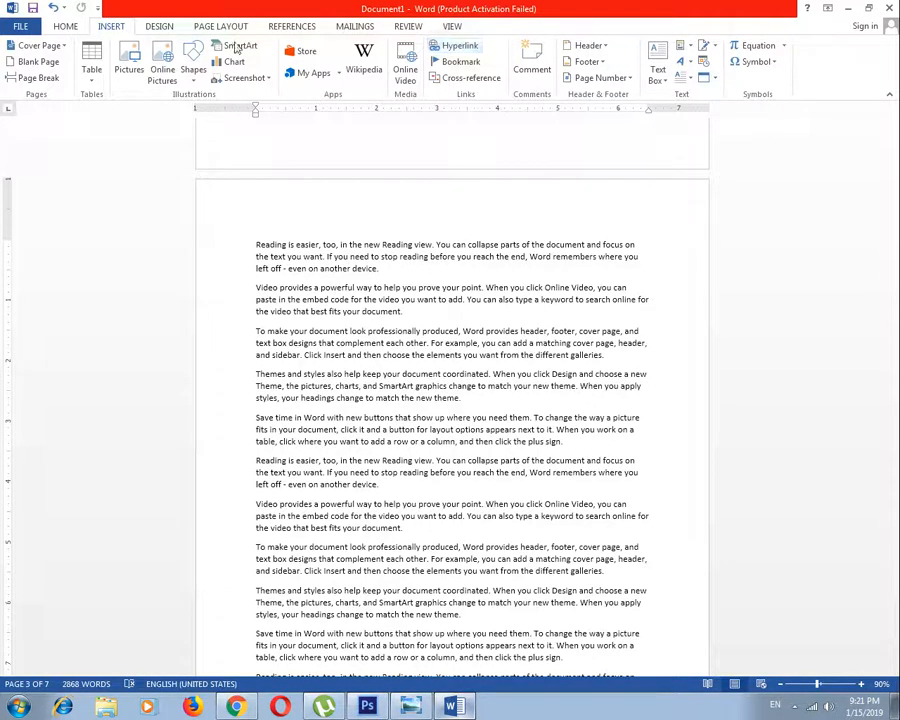
left_click(626, 79)
mouse_move(622, 98)
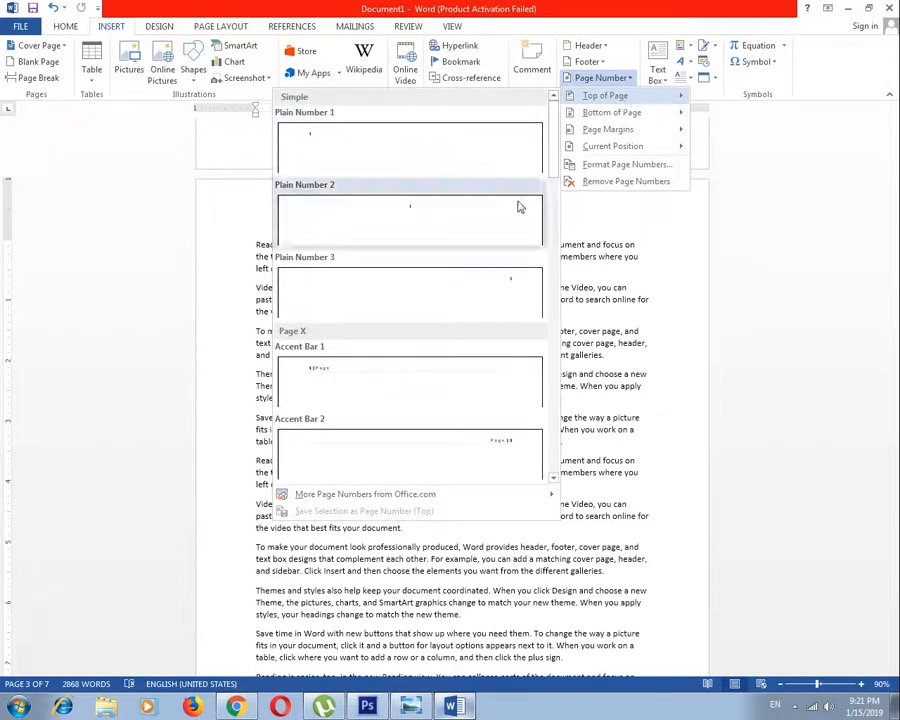
left_click_drag(554, 167, 555, 254)
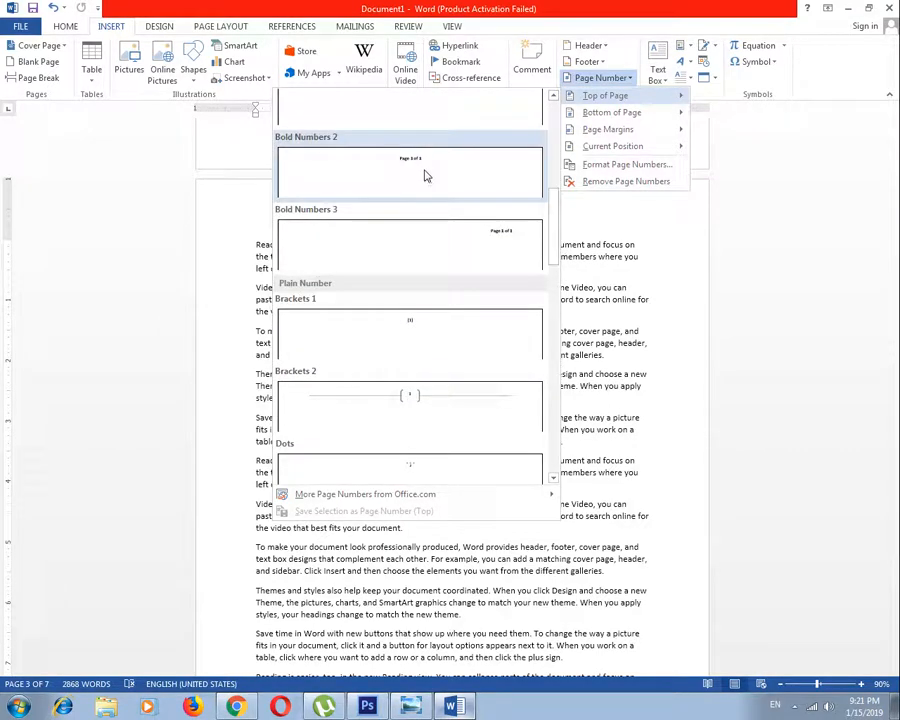
left_click(503, 244)
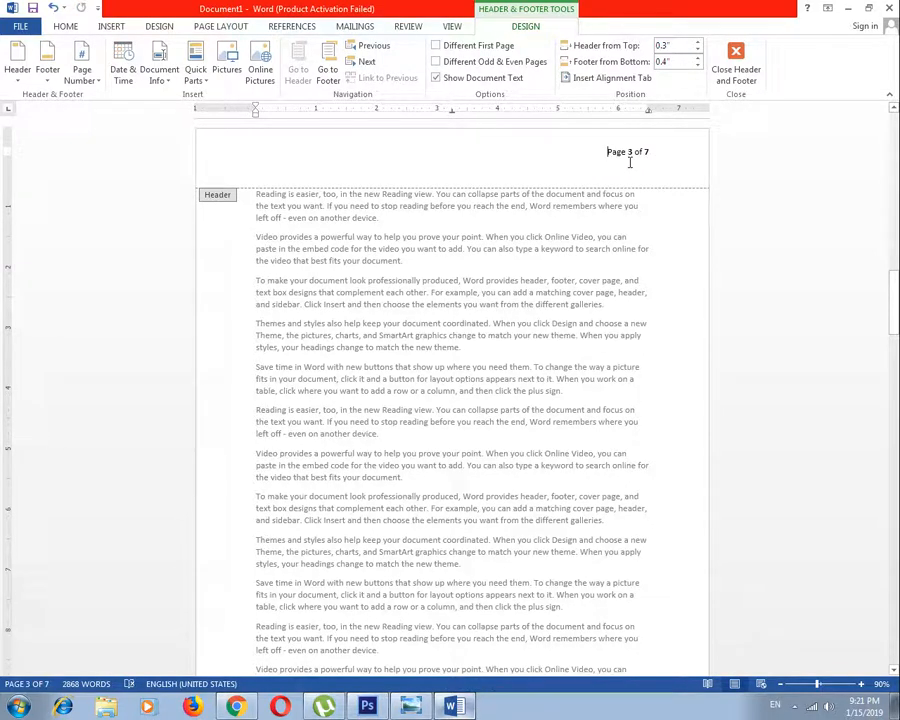
left_click(733, 62)
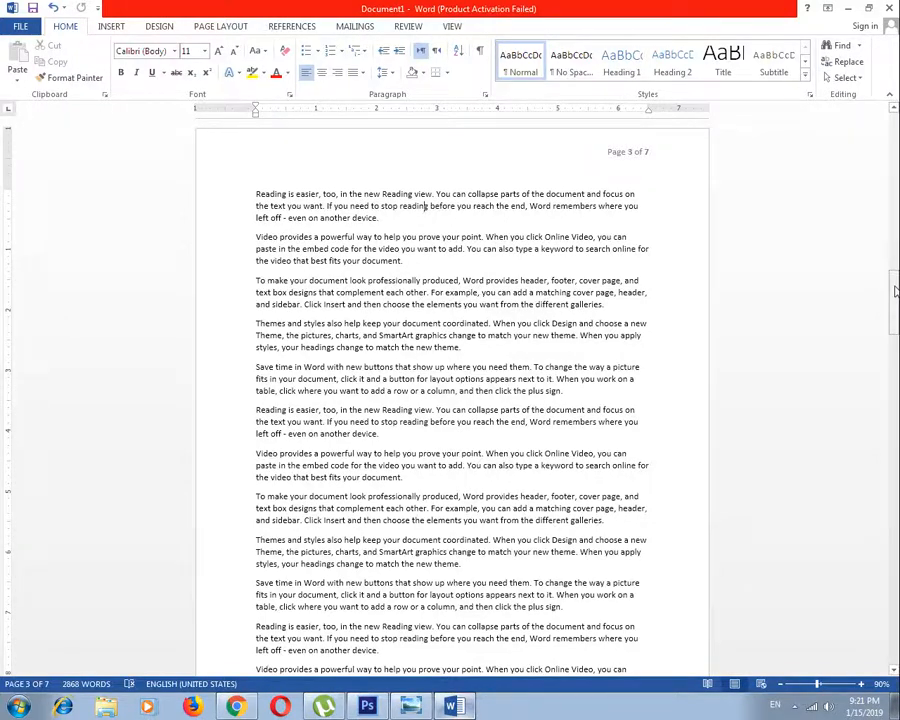
Look through the document's pages to check the page number in each header, ending back on page 1
left_click_drag(895, 300, 895, 425)
scroll(452, 400, "down", 12)
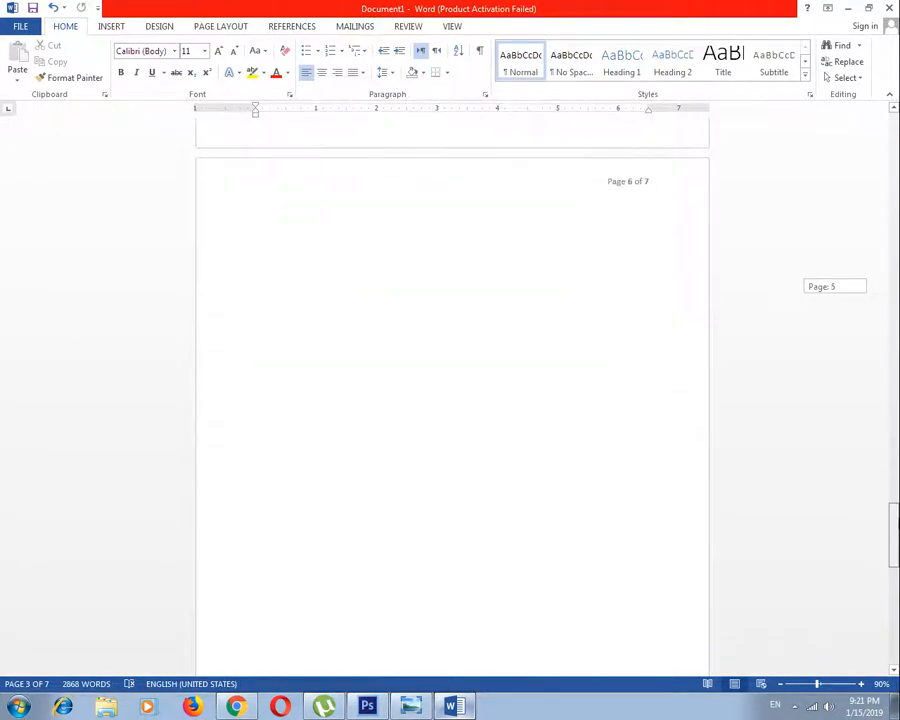
scroll(452, 400, "up", 1)
scroll(452, 400, "down", 10)
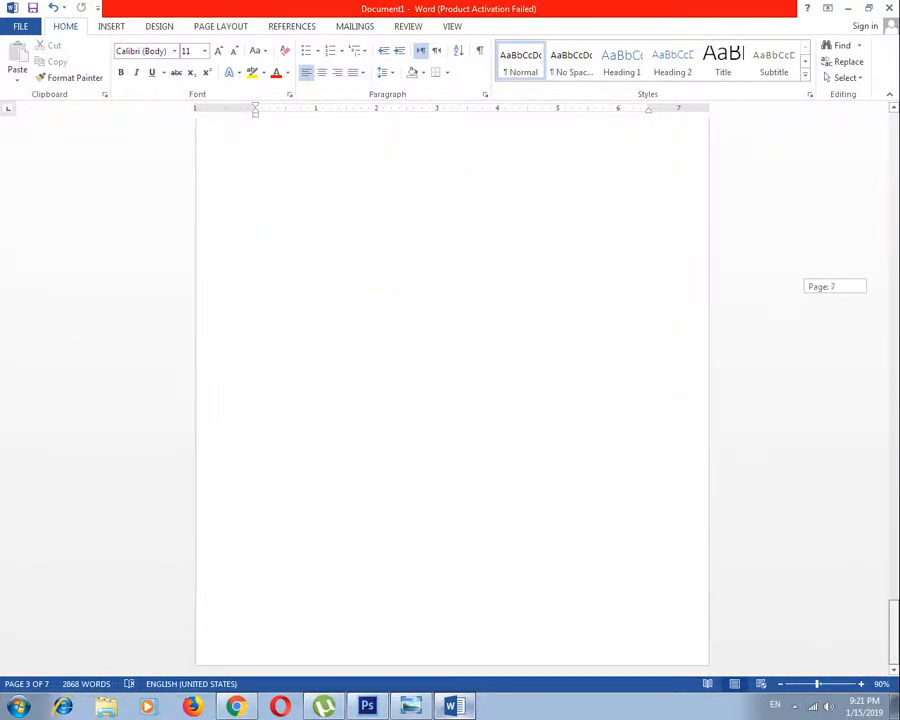
scroll(893, 627, "up", 5)
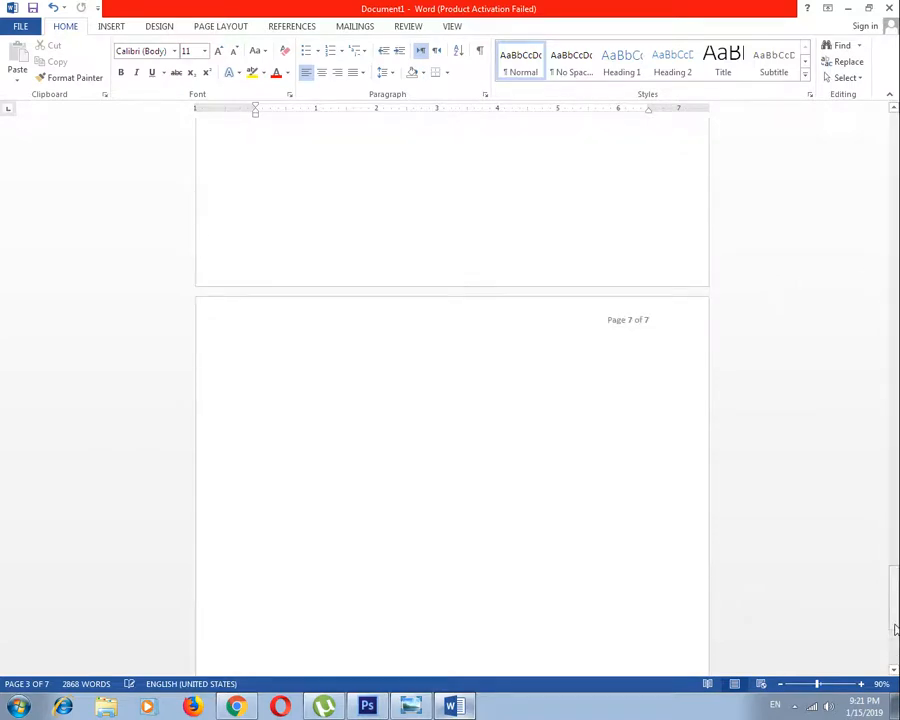
left_click(893, 235)
left_click(893, 224)
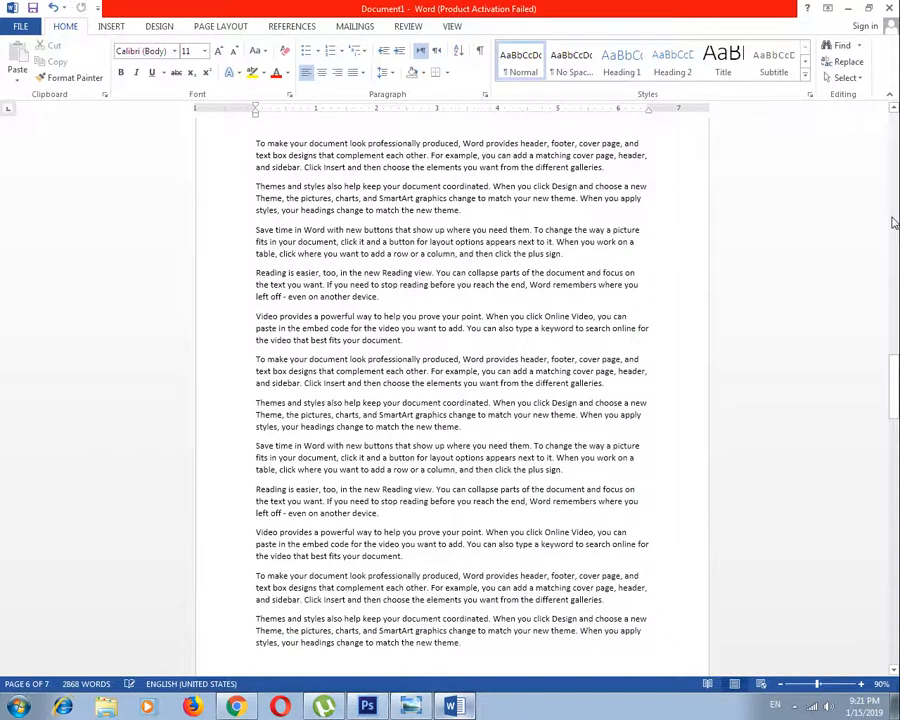
left_click(893, 224)
left_click(893, 320)
left_click(893, 318)
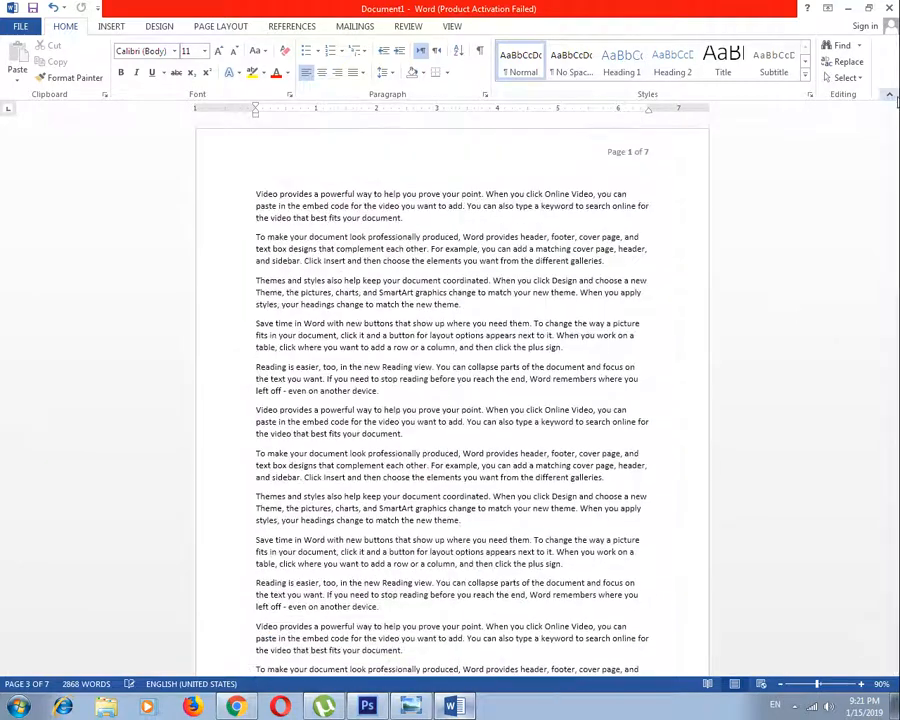
left_click(492, 197)
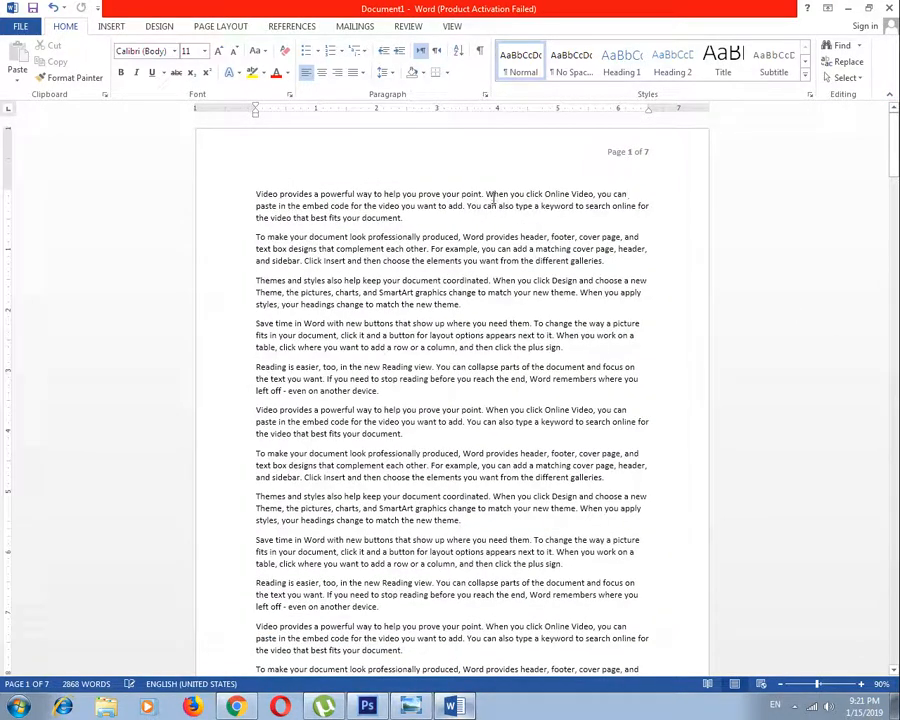
Open the header on page 1, insert the built-in Semaphore footer, close header and footer editing, and check the pages
double_click(628, 152)
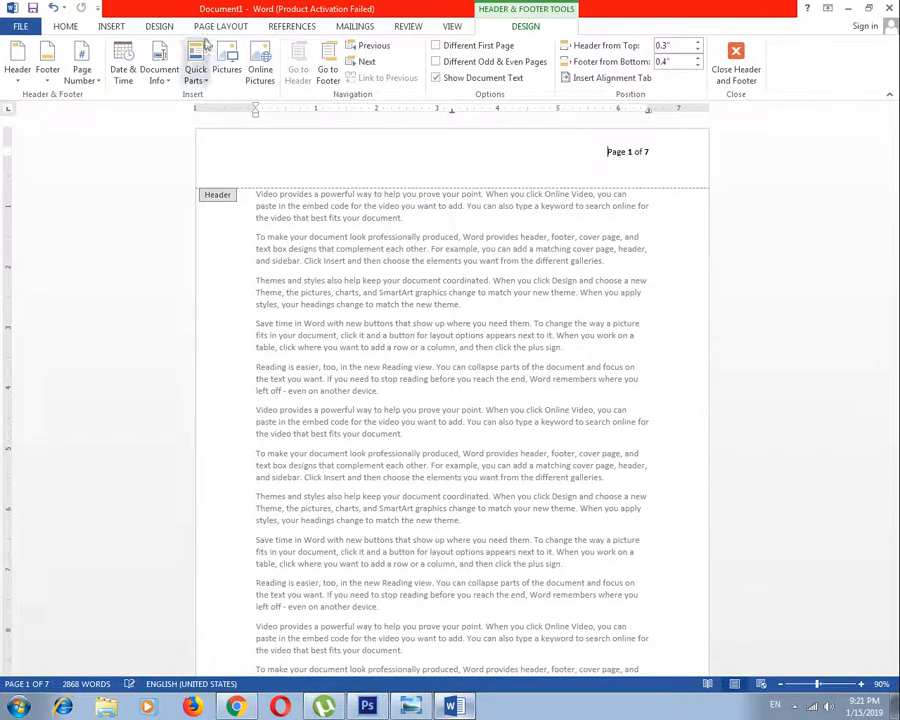
left_click(50, 86)
left_click(52, 87)
left_click(48, 88)
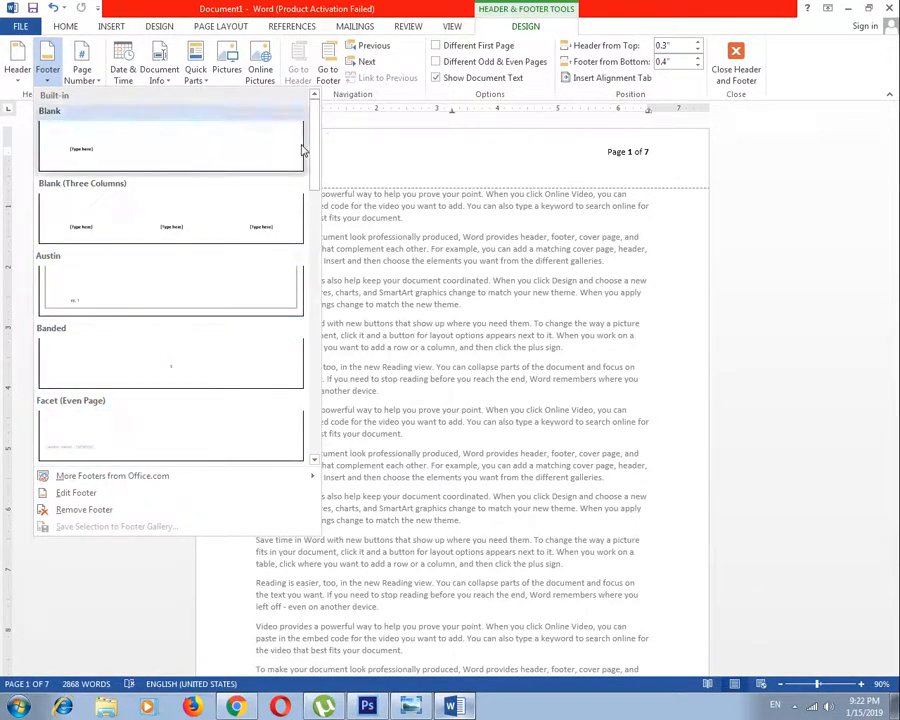
scroll(172, 290, "down", 5)
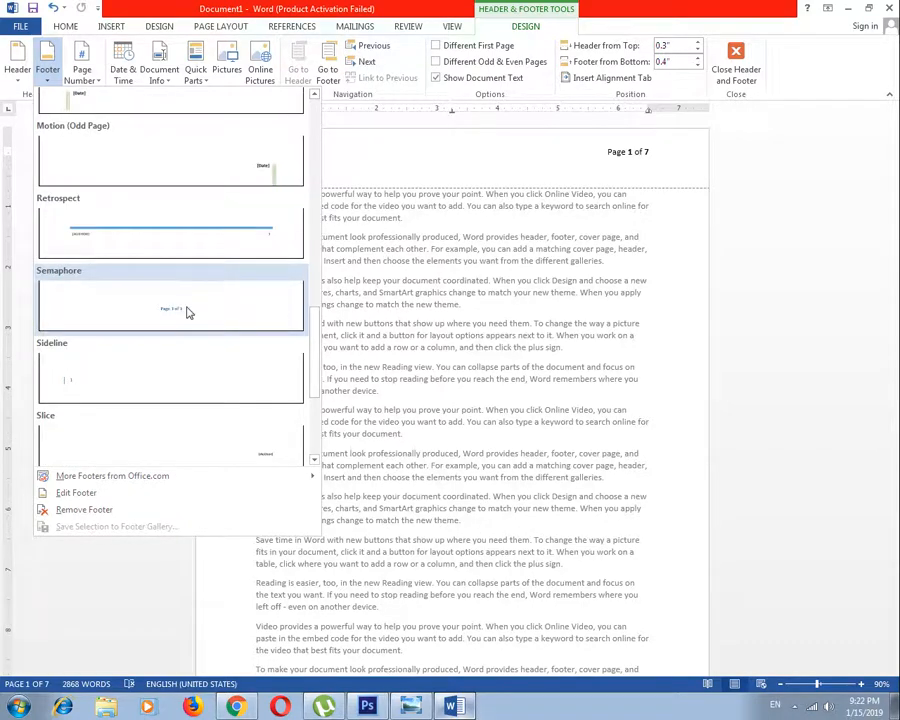
left_click(187, 312)
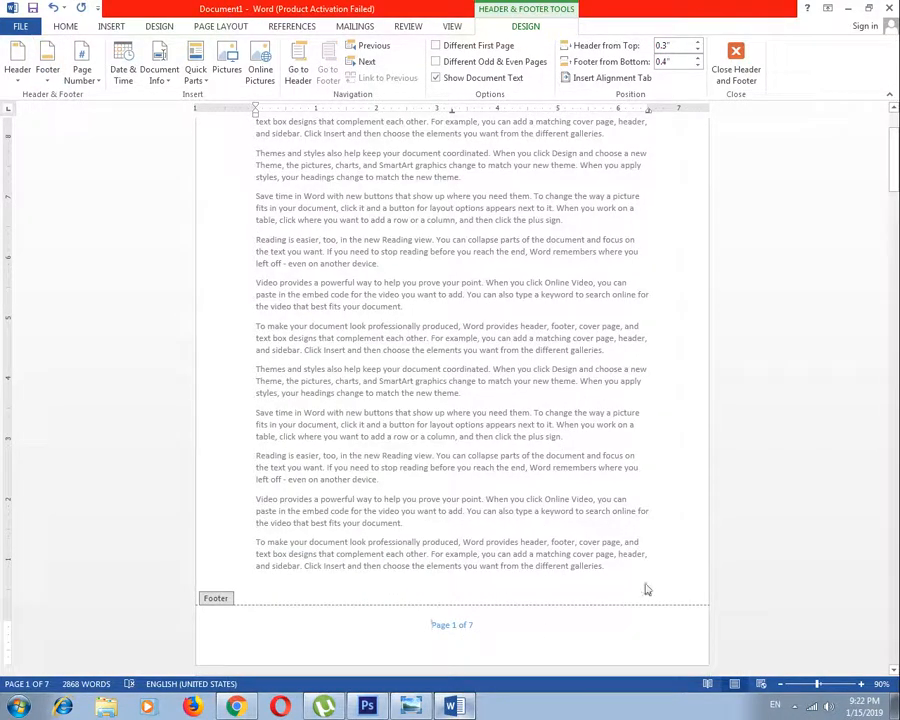
left_click(739, 68)
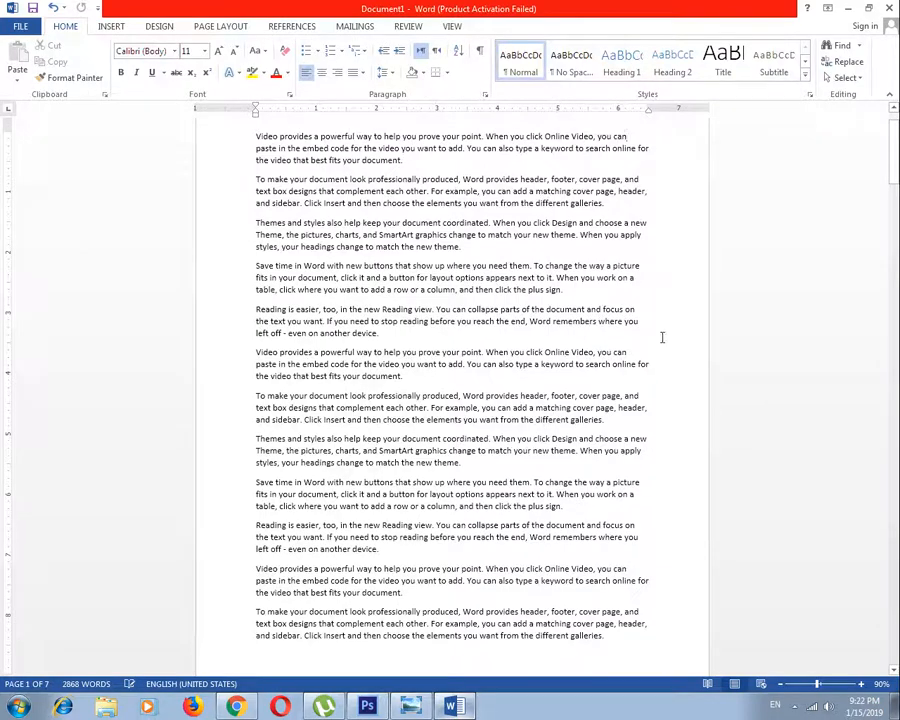
scroll(661, 337, "up", 1)
scroll(640, 167, "down", 15)
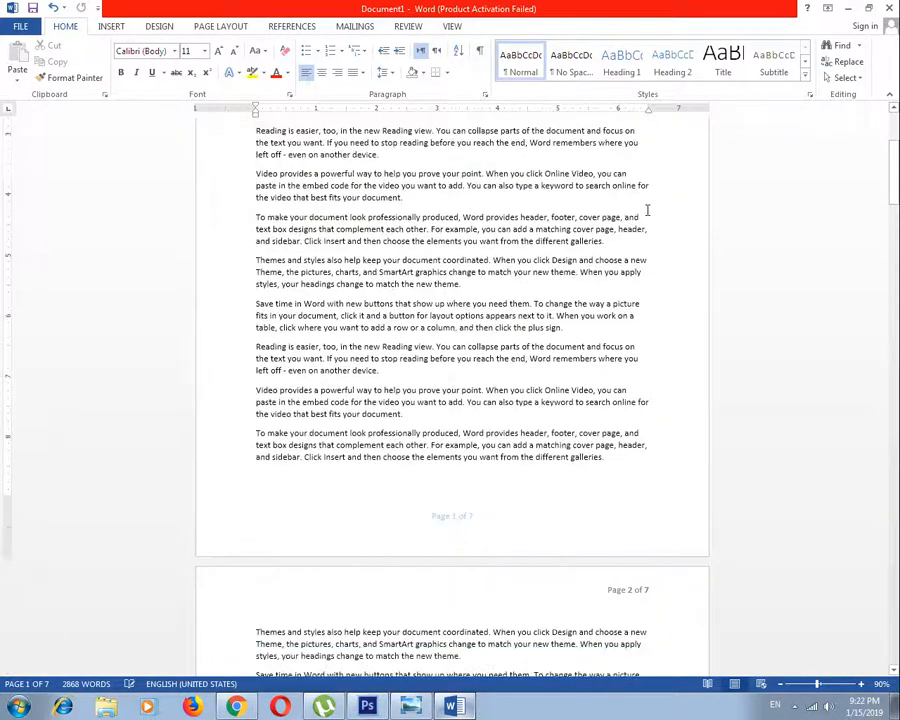
scroll(358, 530, "down", 9)
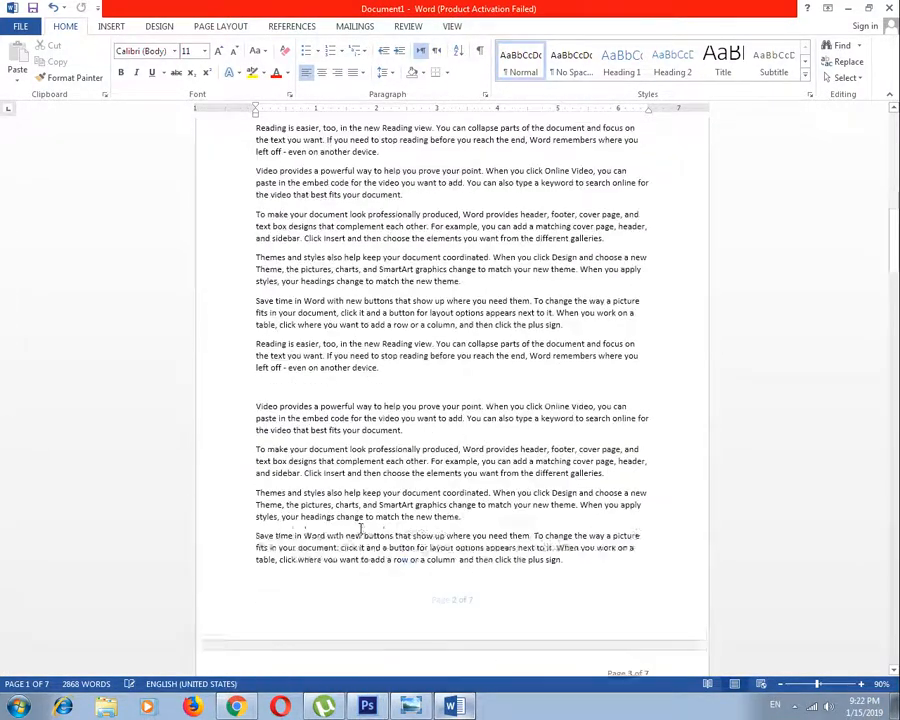
Insert the built-in Blank (Three Columns) header and return to the body text
left_click(111, 27)
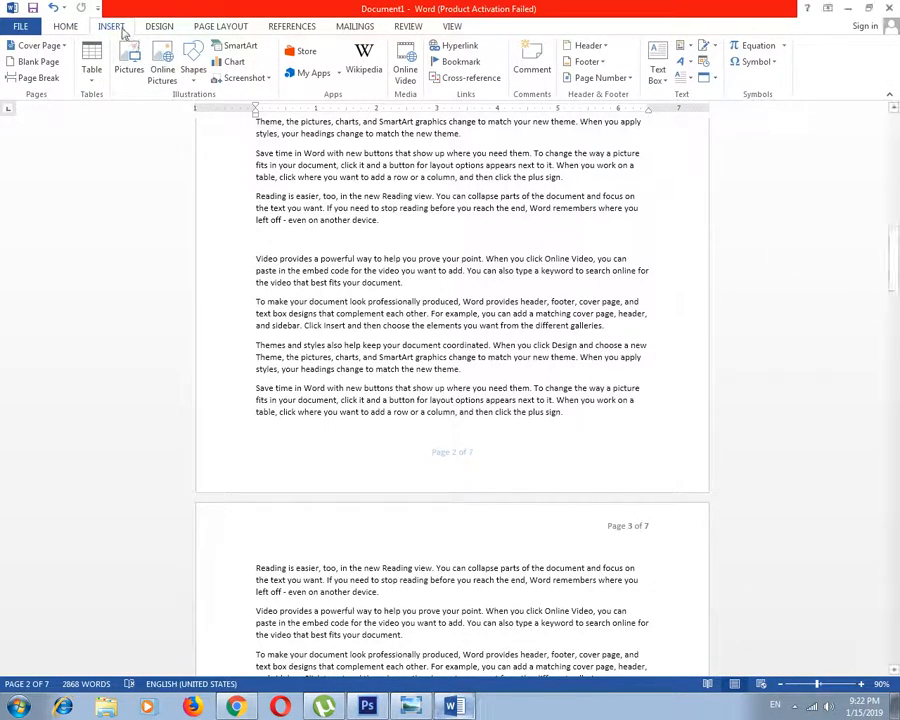
left_click(605, 47)
left_click(598, 46)
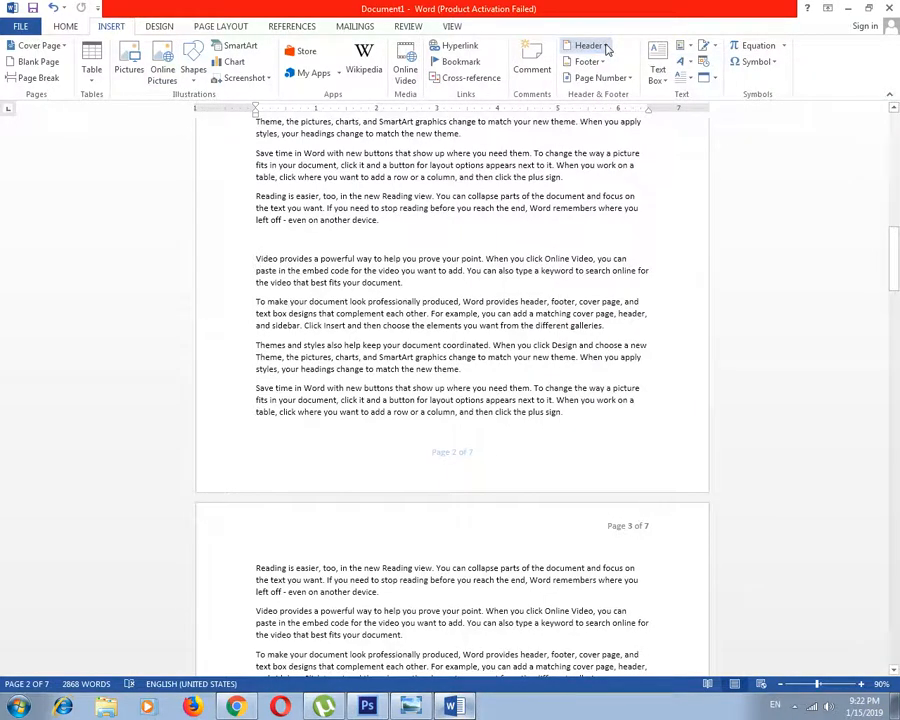
left_click(603, 47)
left_click(624, 184)
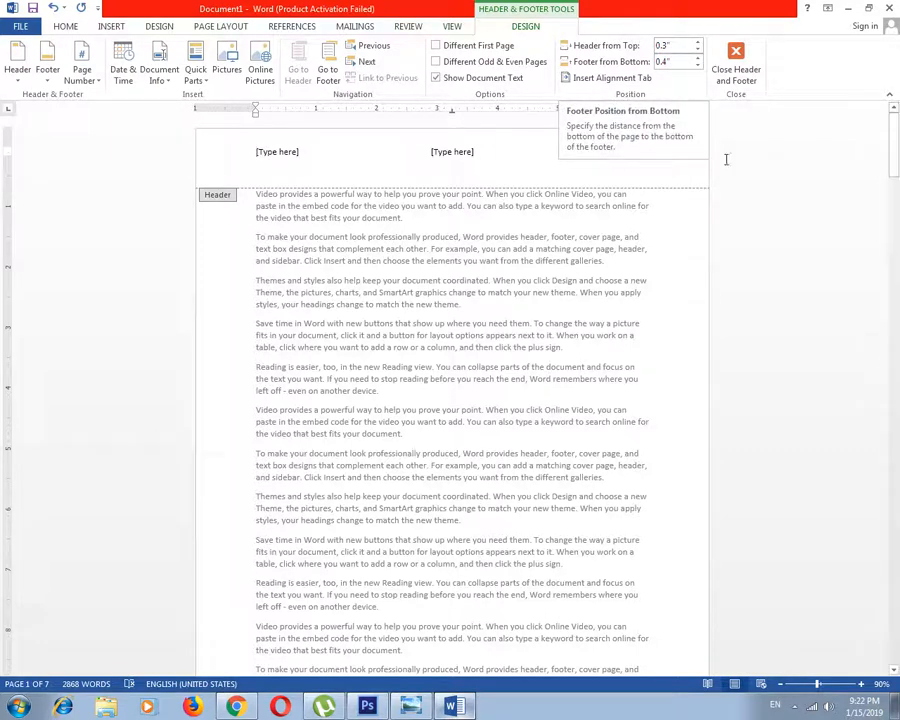
double_click(295, 227)
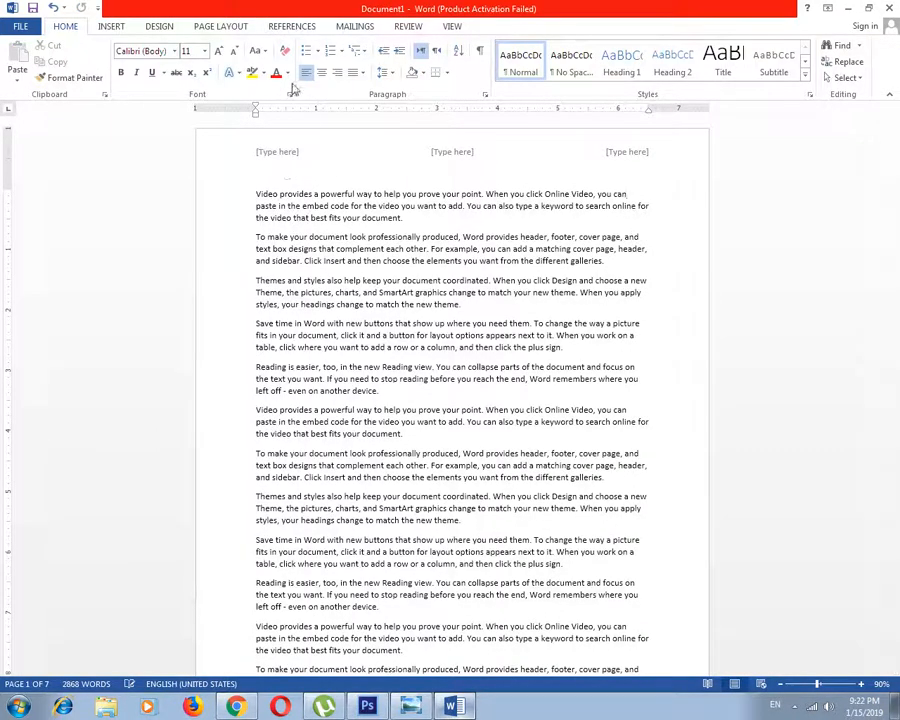
left_click(111, 26)
left_click(590, 62)
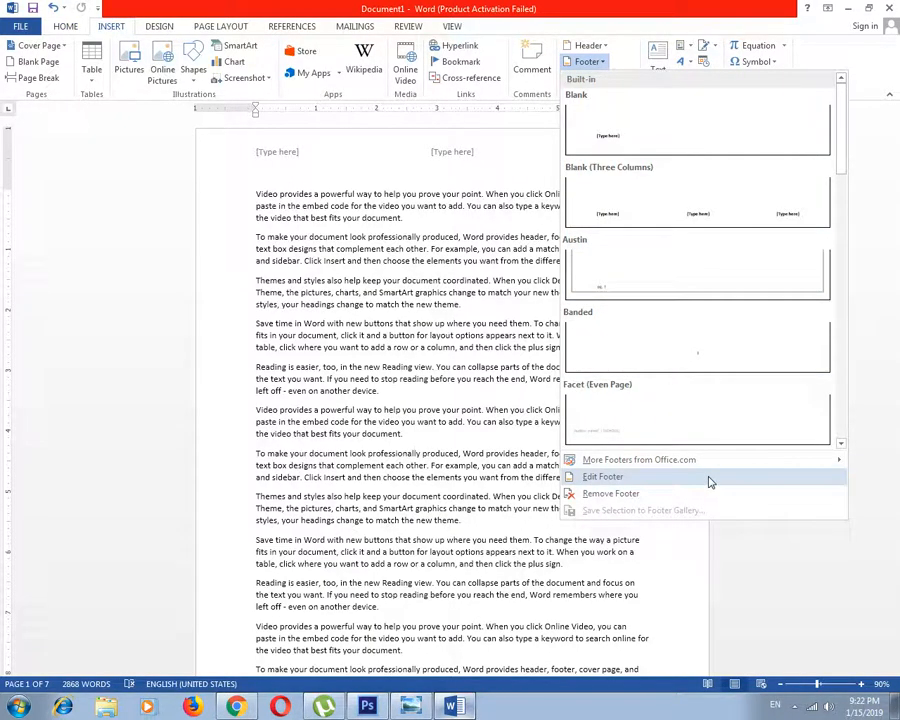
key("Escape")
left_click(590, 63)
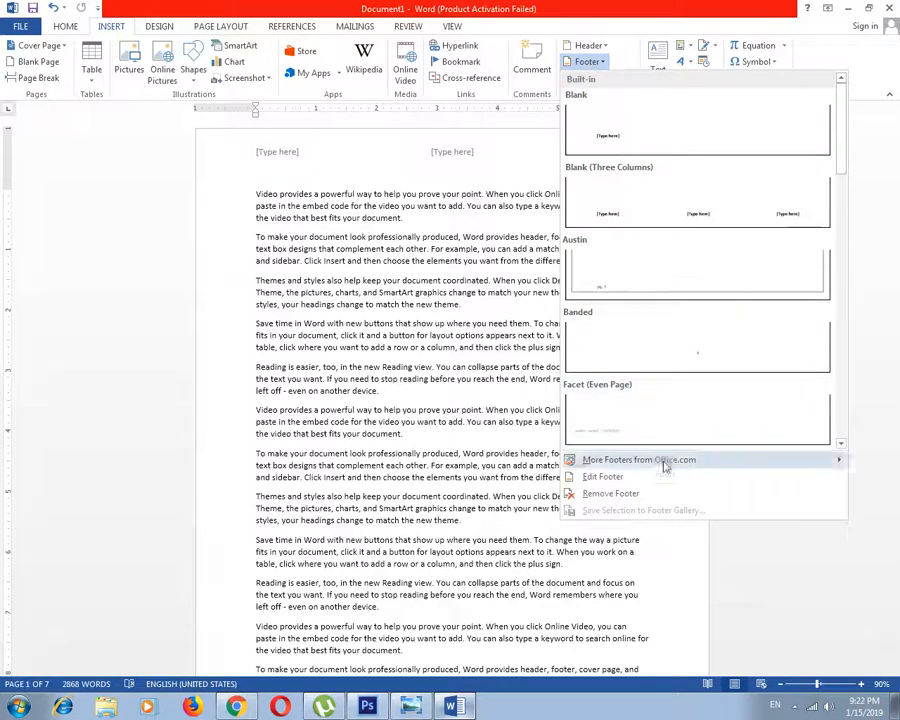
left_click(631, 17)
Open the existing three-column header for editing and close it again without changes
left_click(588, 45)
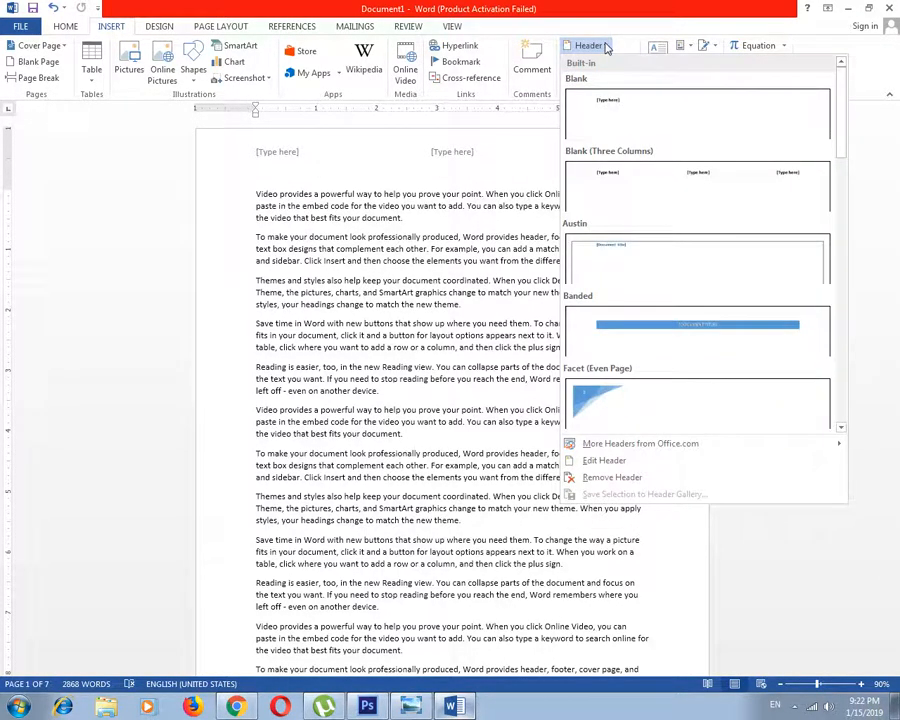
left_click(618, 466)
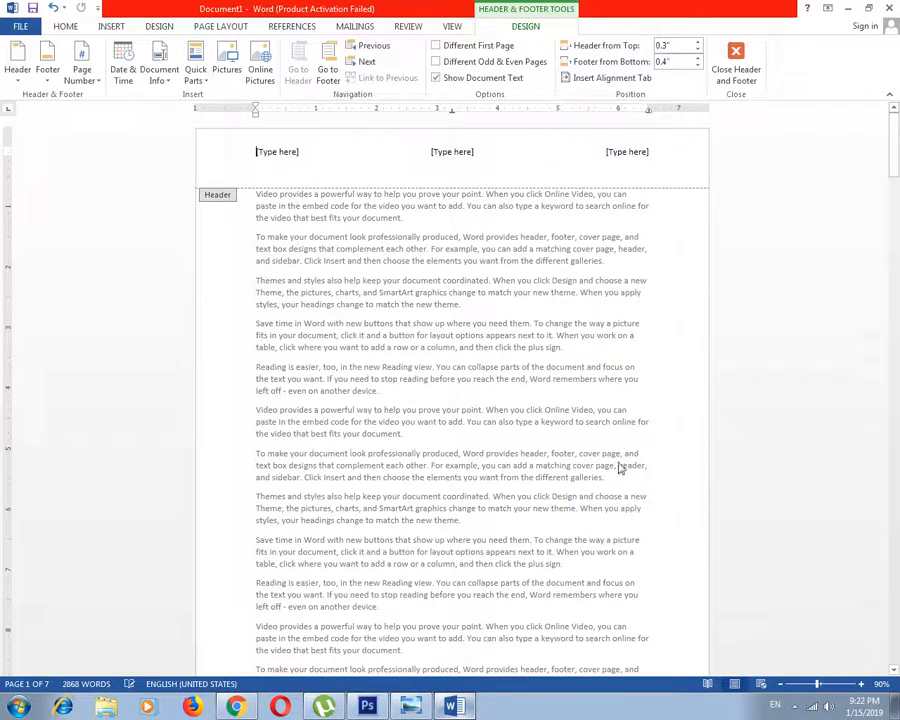
left_click(736, 62)
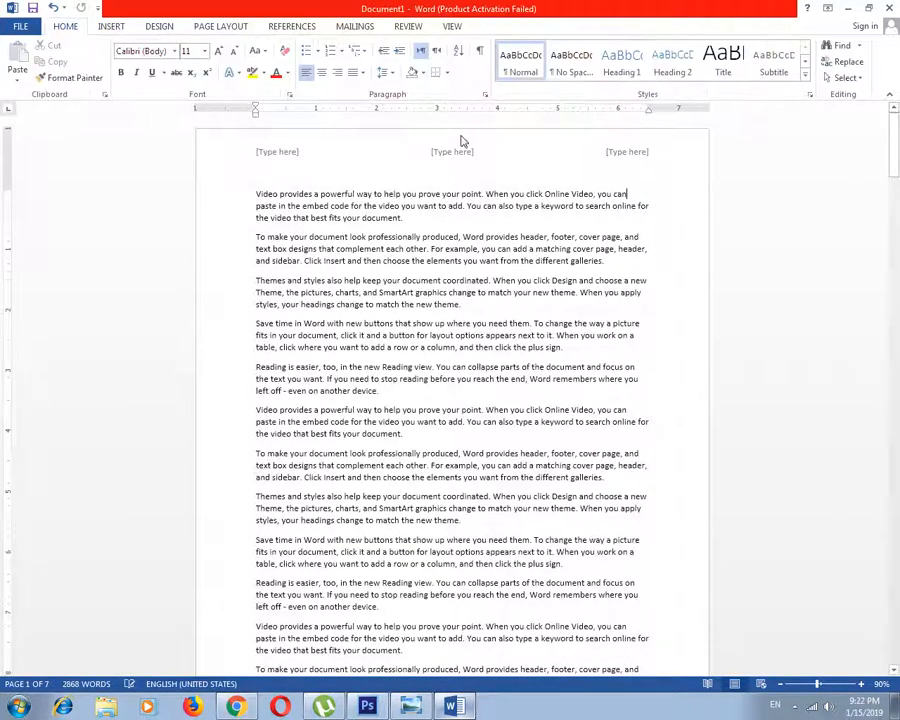
Open the existing page 1 footer for editing and return to the body text without changes
scroll(427, 224, "down", 5)
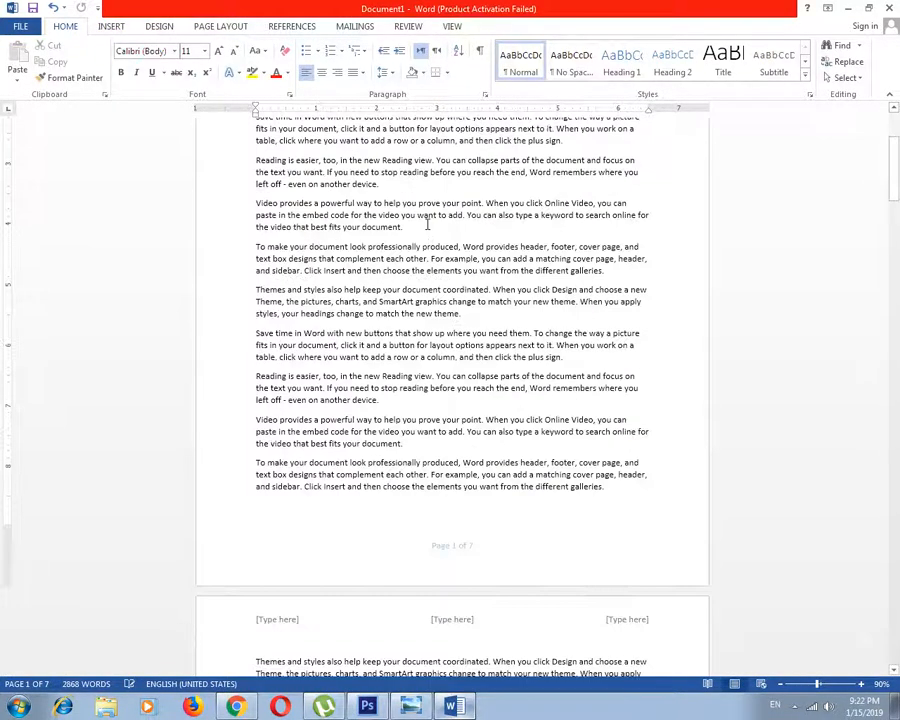
left_click(108, 27)
left_click(586, 61)
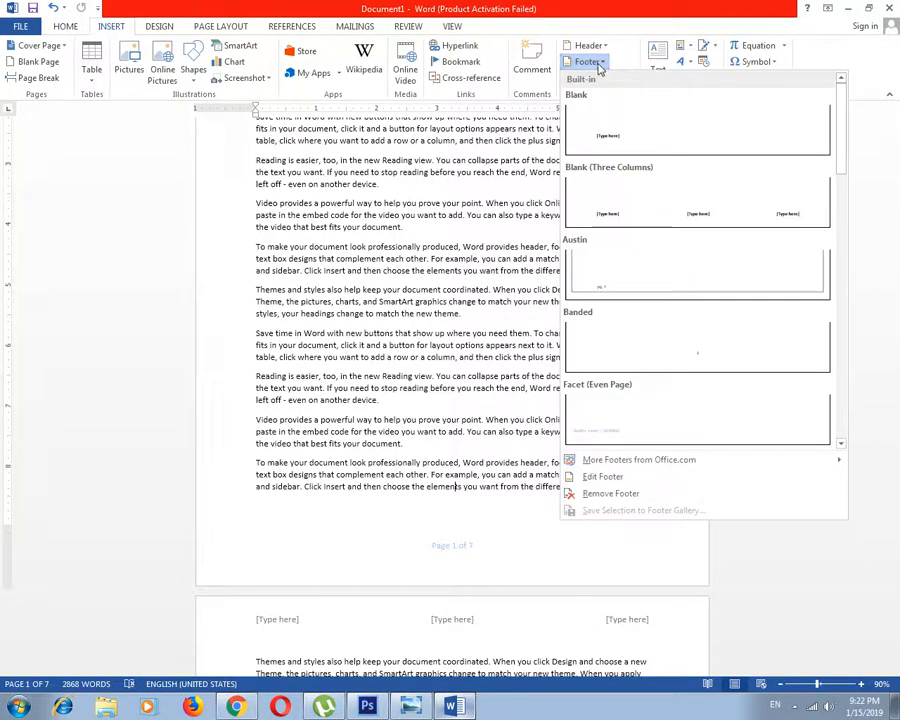
left_click(602, 478)
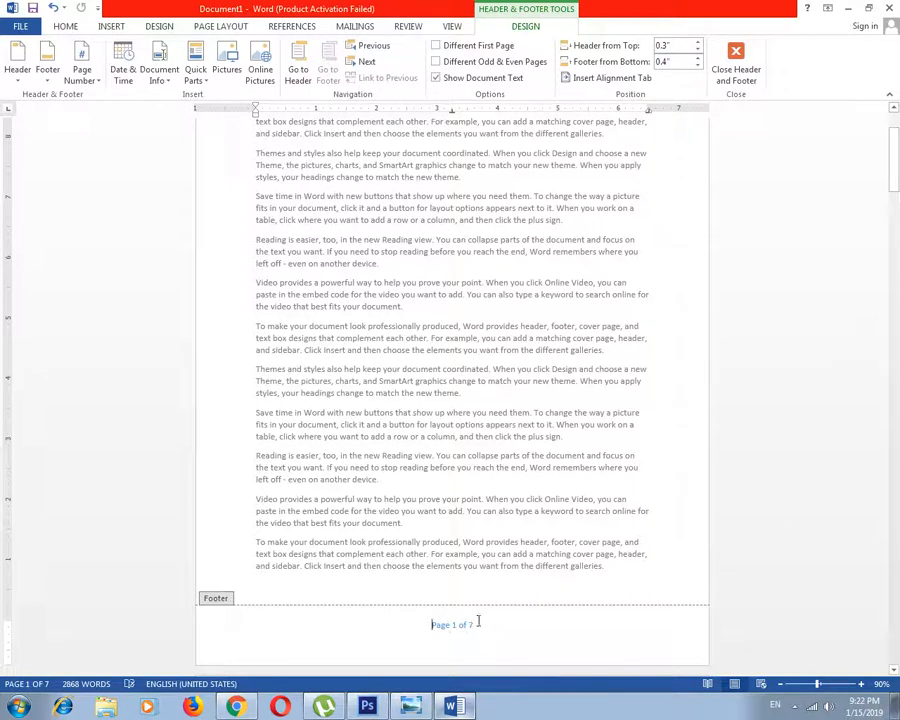
double_click(626, 562)
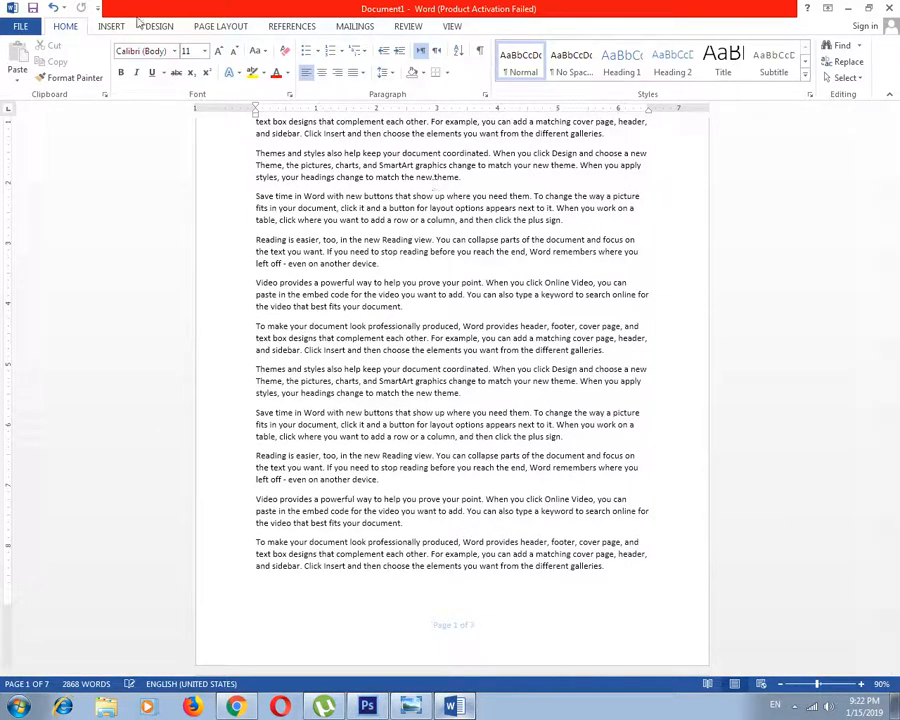
Insert a bottom-of-page number in the Plain Number 3 style, leave the footer, and check the following pages
left_click(111, 26)
left_click(622, 78)
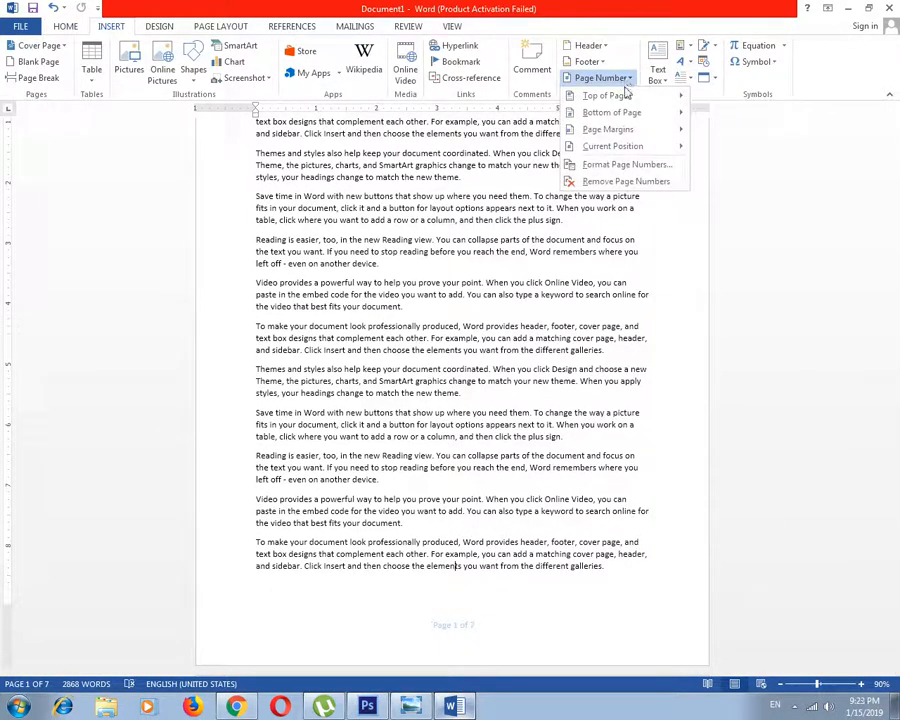
mouse_move(627, 97)
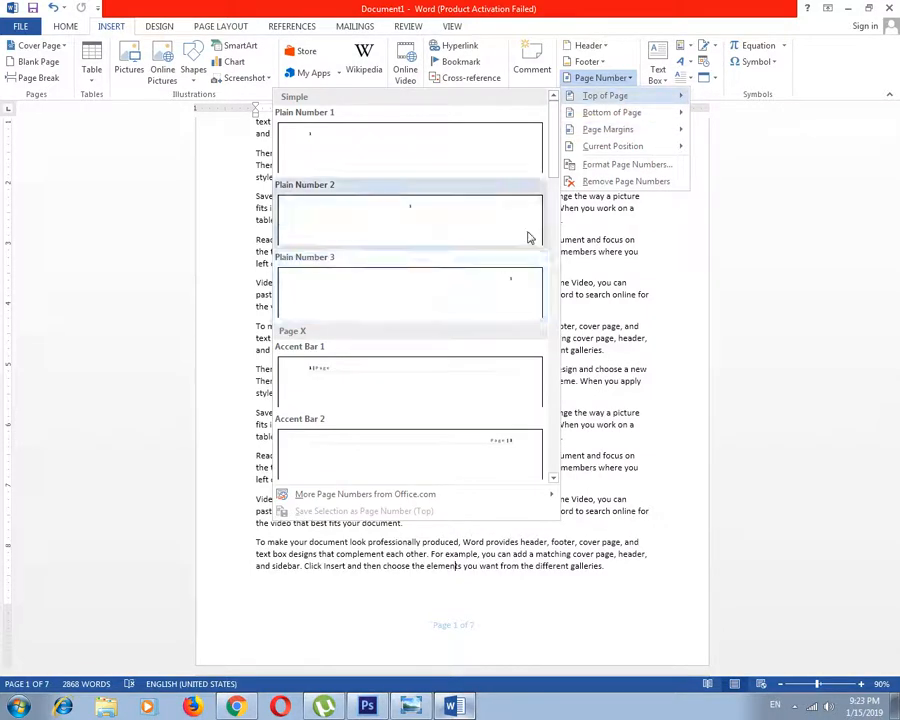
left_click_drag(554, 144, 554, 310)
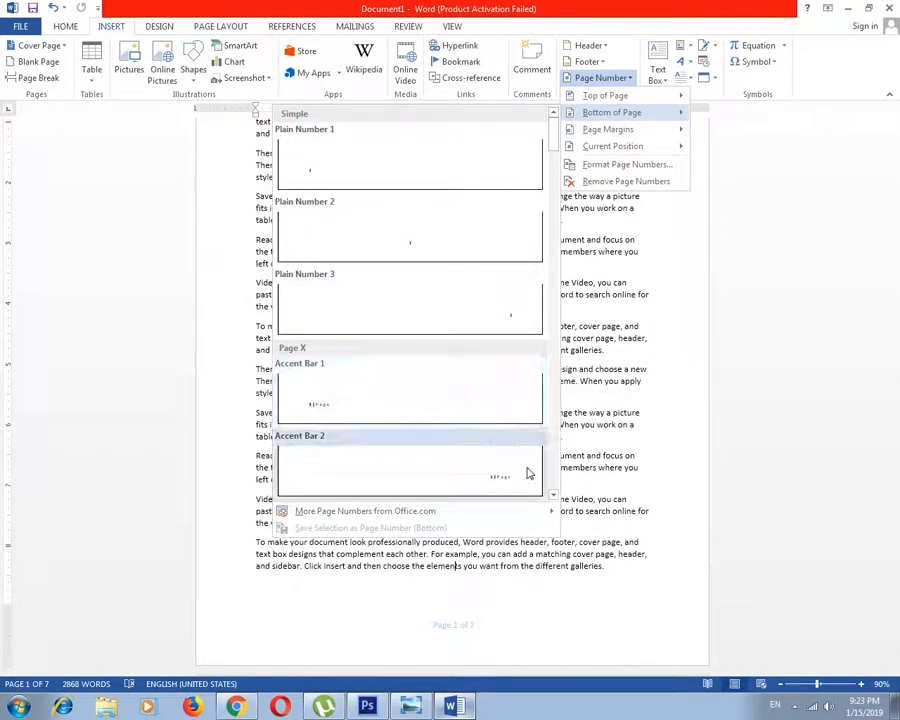
left_click(494, 317)
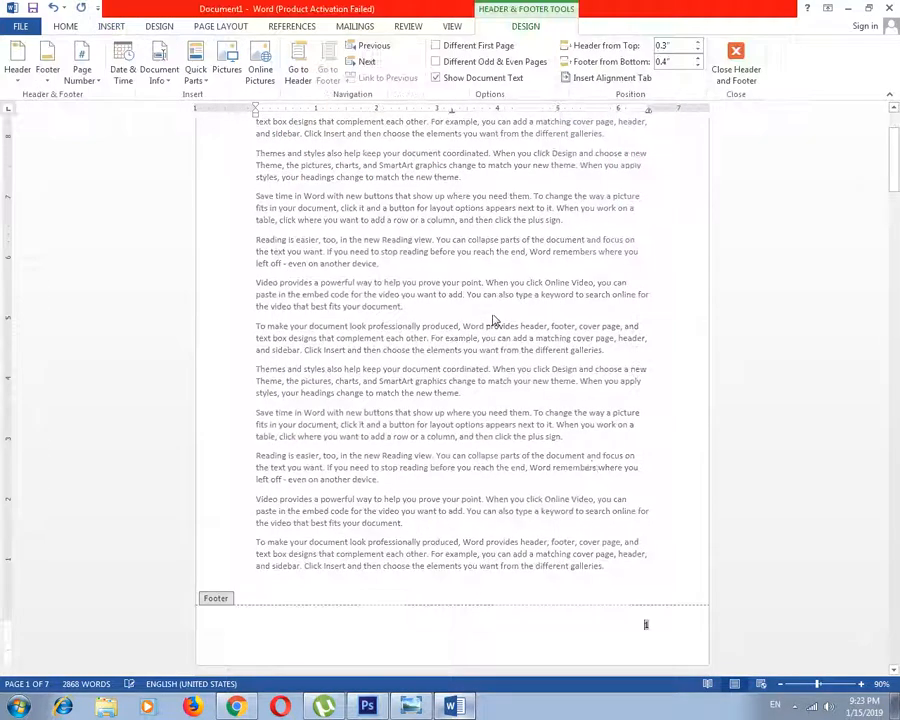
double_click(735, 535)
scroll(698, 538, "down", 15)
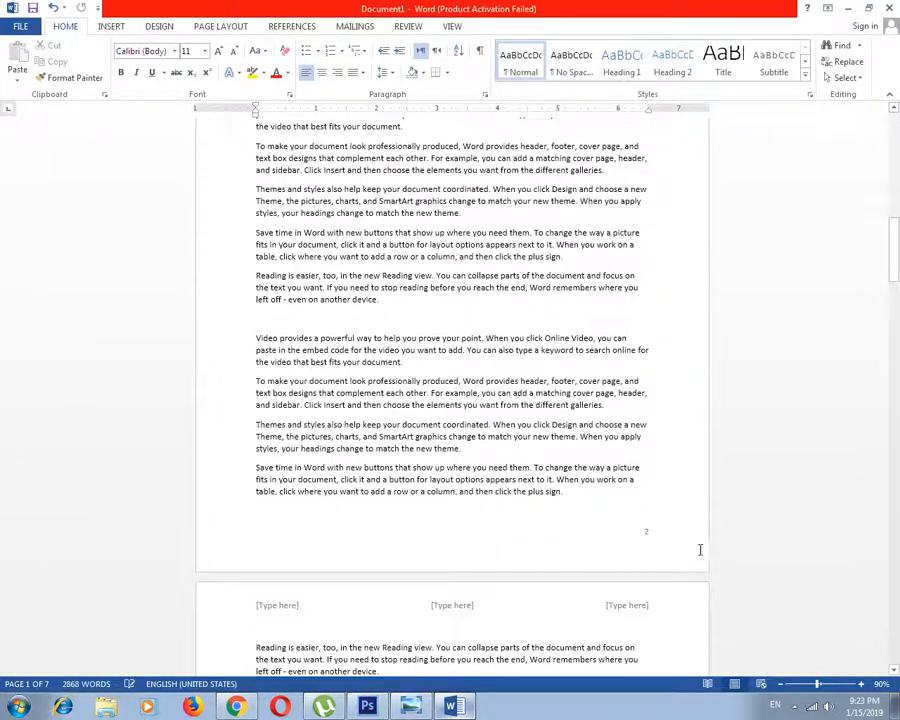
scroll(656, 500, "down", 18)
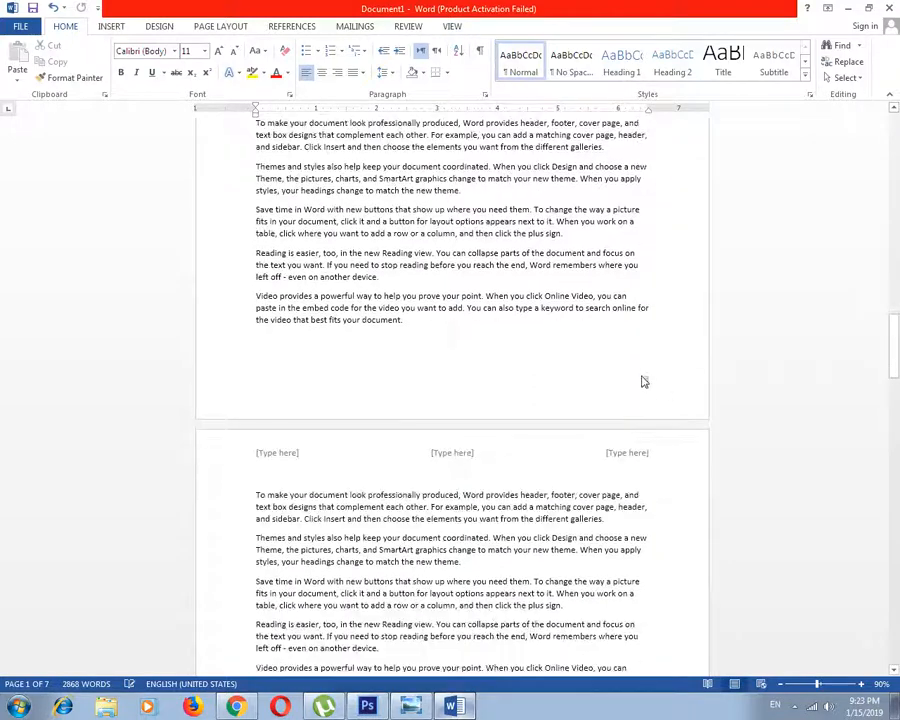
double_click(644, 381)
left_click(111, 27)
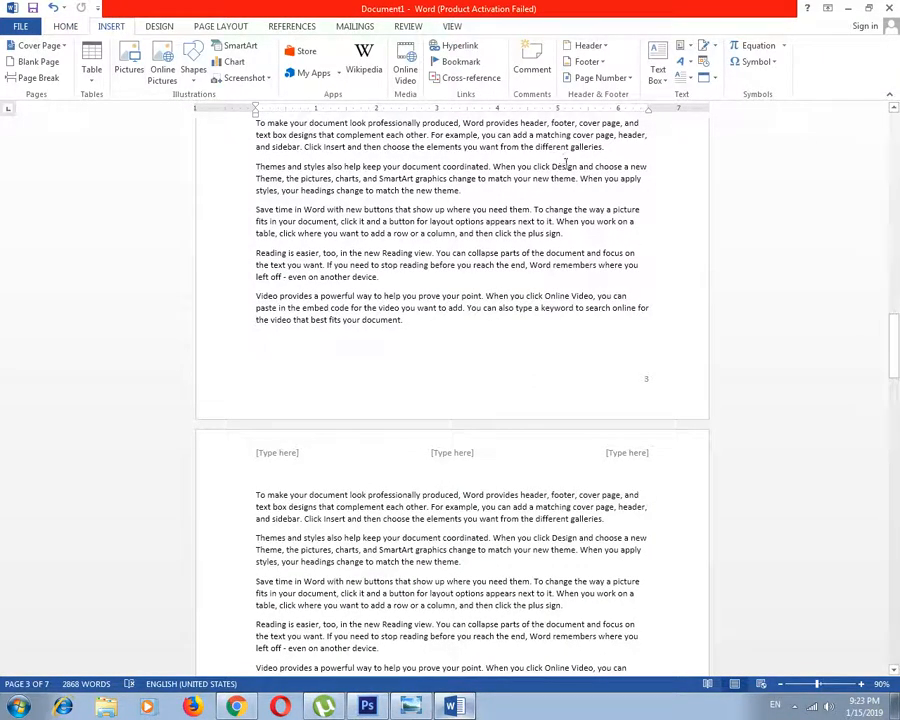
left_click(601, 78)
mouse_move(628, 140)
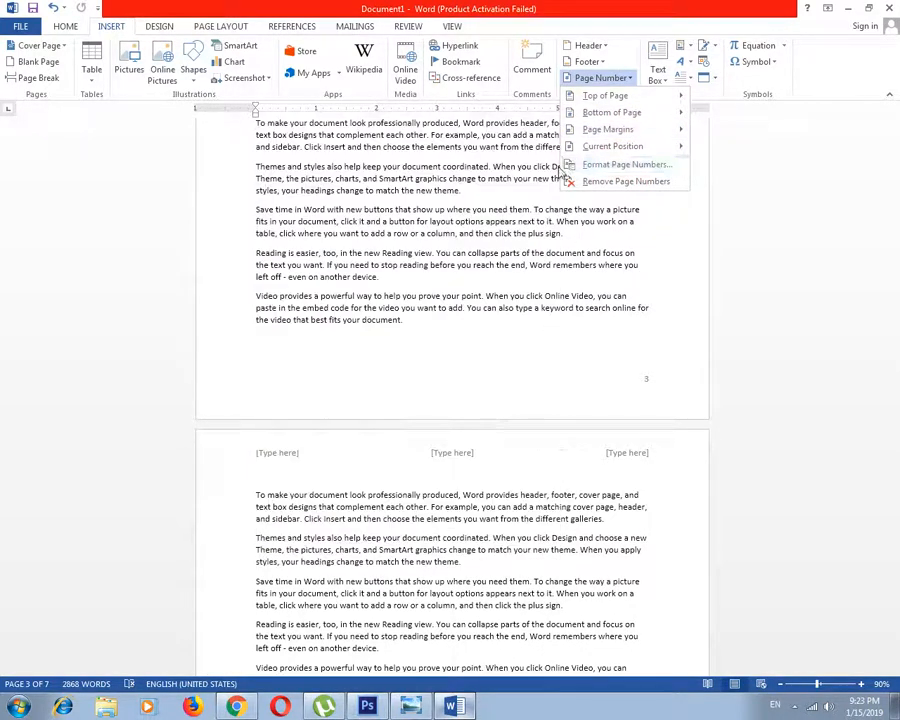
mouse_move(601, 150)
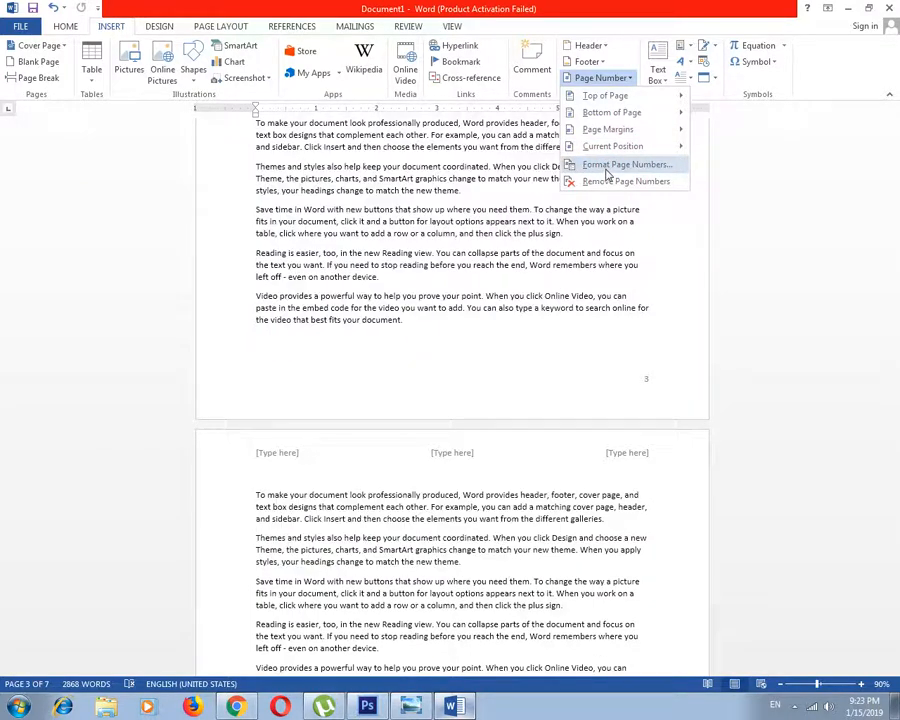
left_click(637, 173)
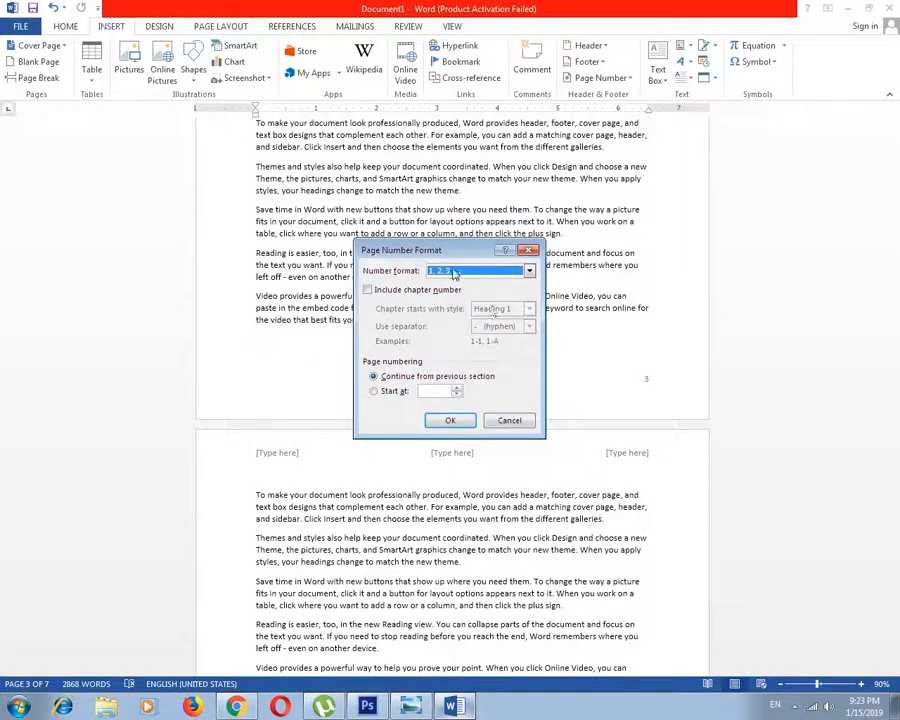
left_click_drag(511, 246, 456, 196)
left_click(473, 198)
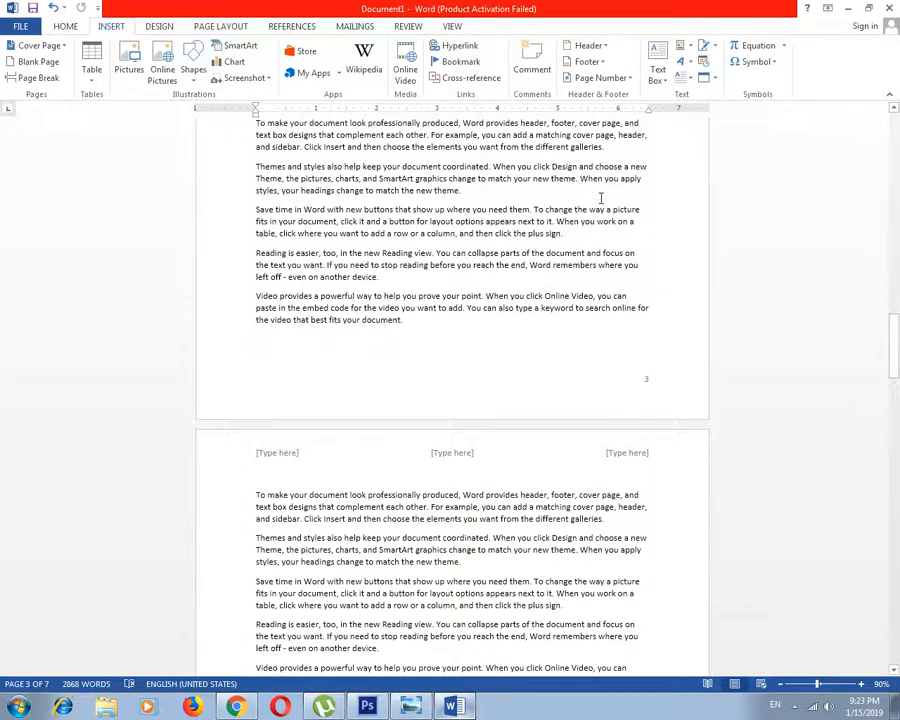
Change the page number format to A, B, C, … and check the footers on the following pages
left_click(629, 80)
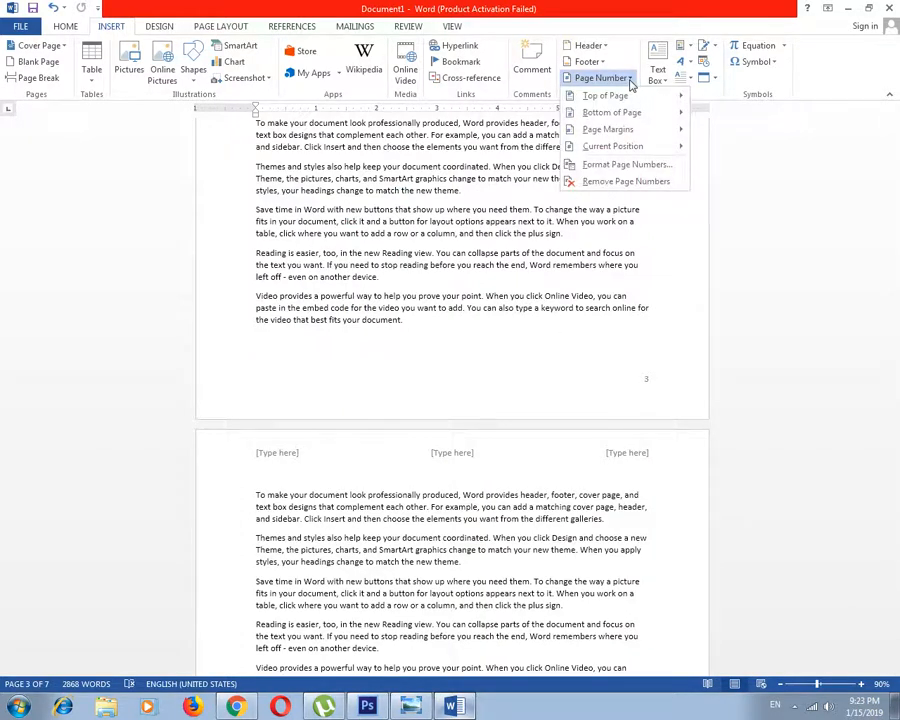
left_click(640, 164)
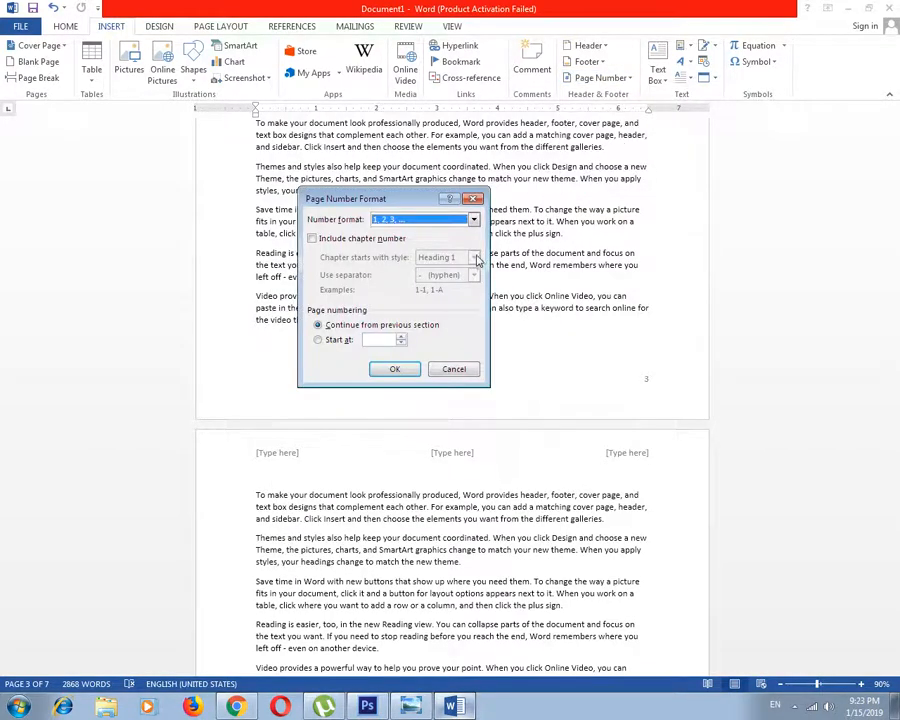
left_click(474, 220)
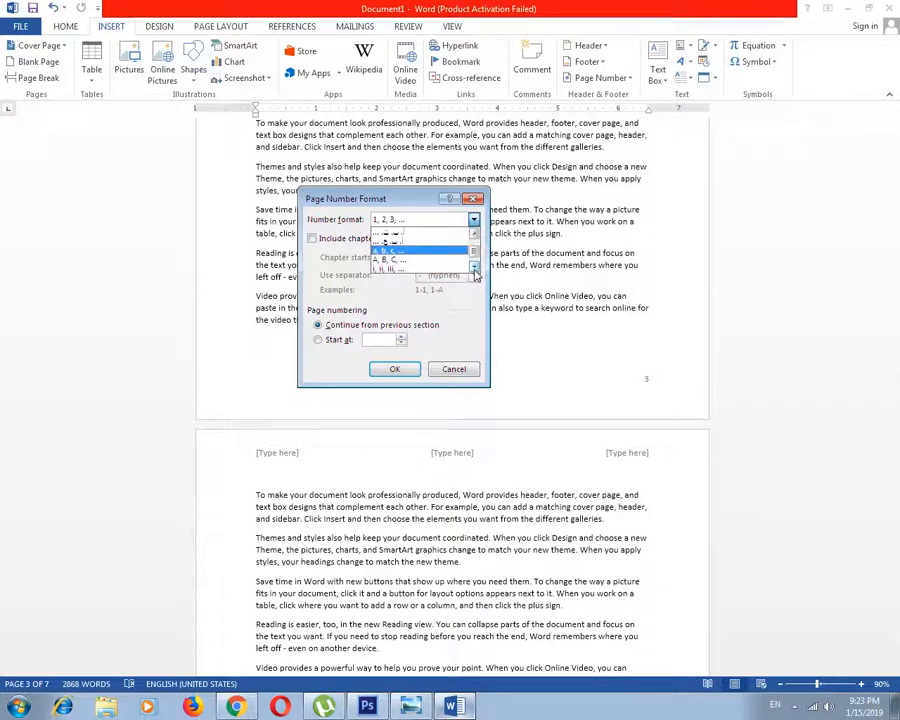
left_click(425, 257)
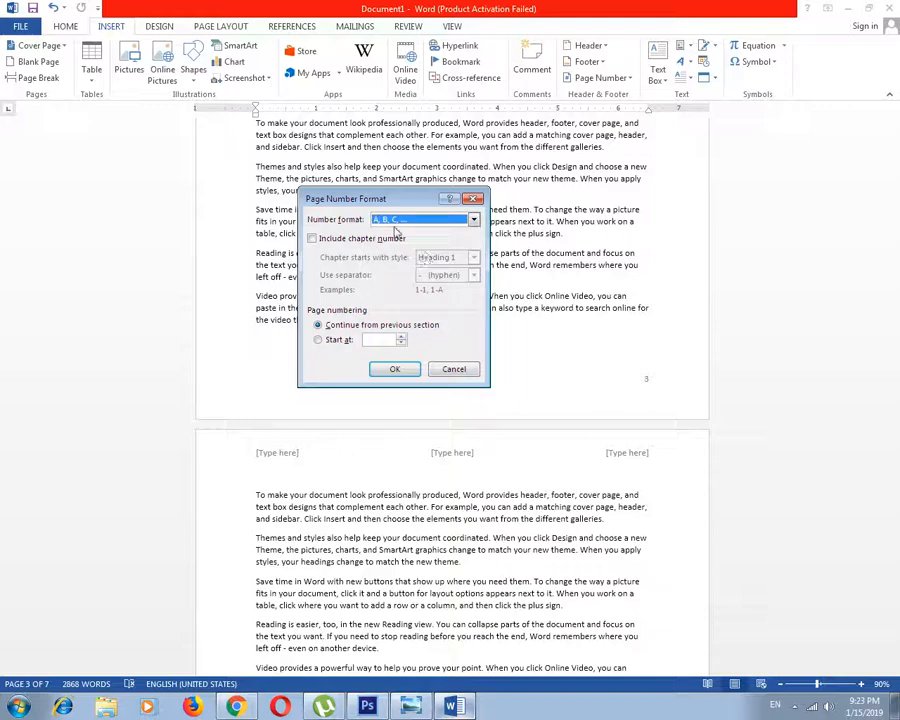
left_click(395, 369)
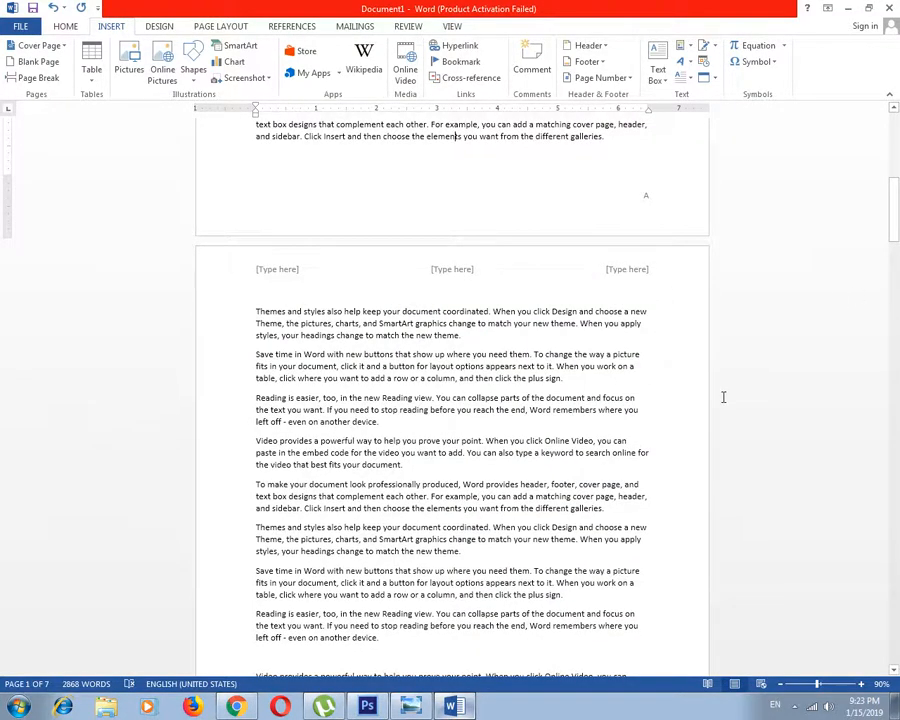
scroll(723, 397, "down", 15)
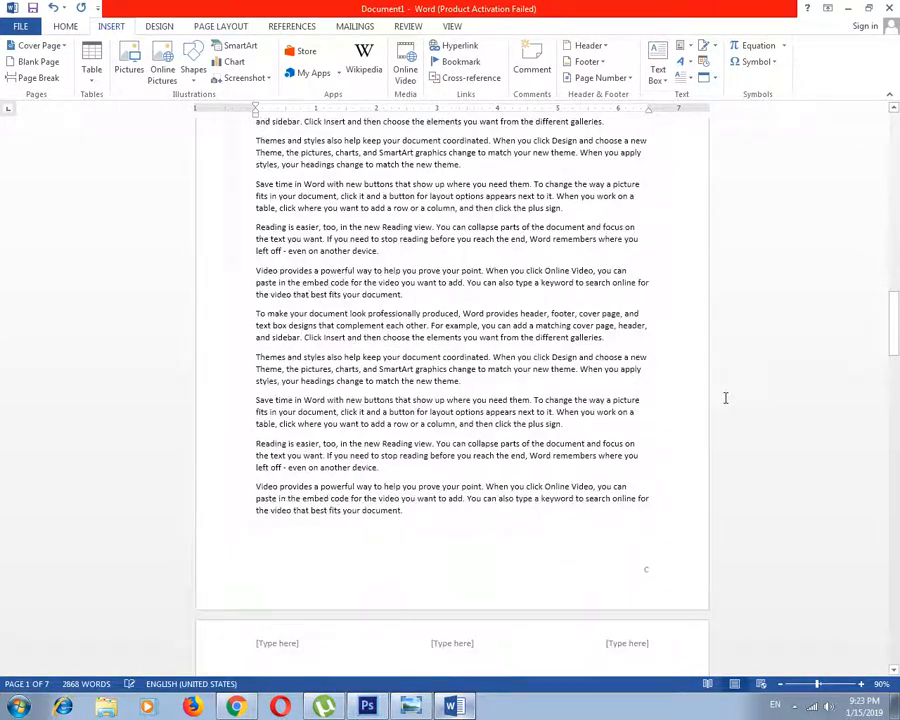
scroll(726, 398, "down", 1)
Remove the page numbers from the document and return to the first page
left_click(622, 78)
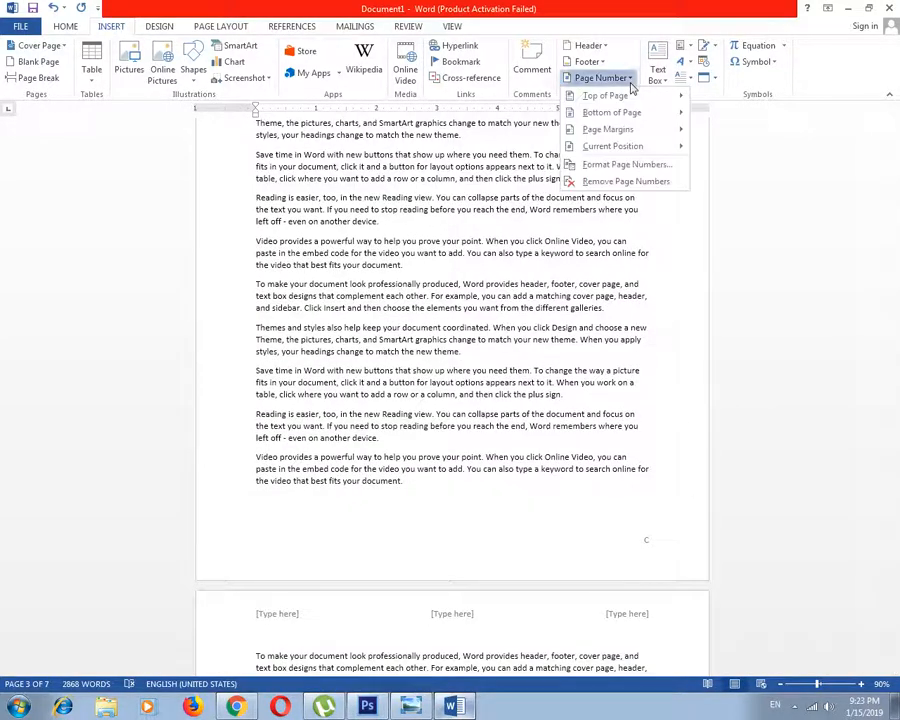
left_click(650, 545)
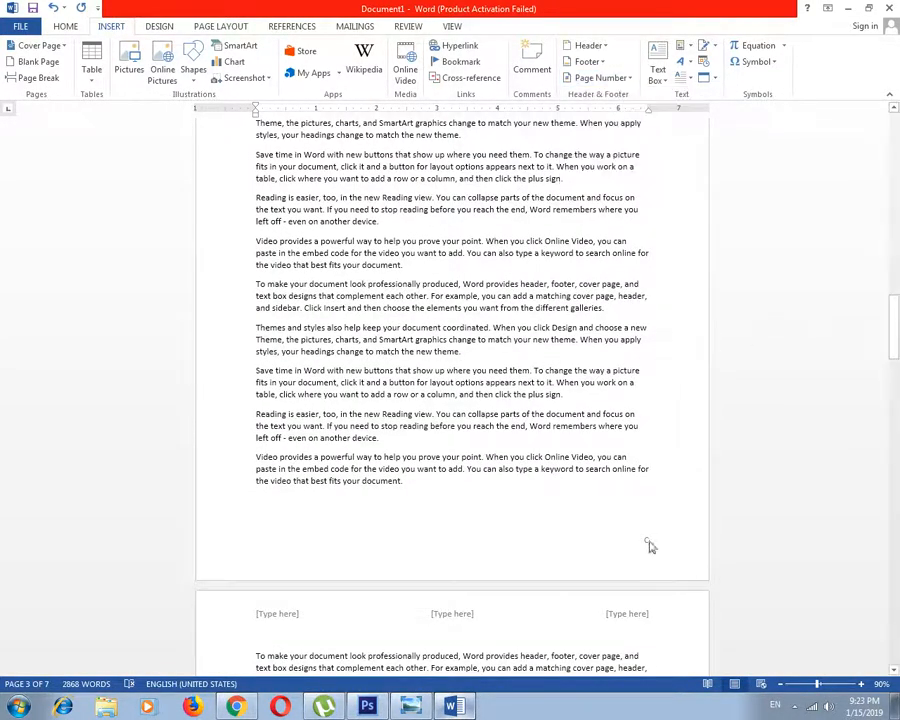
left_click(620, 78)
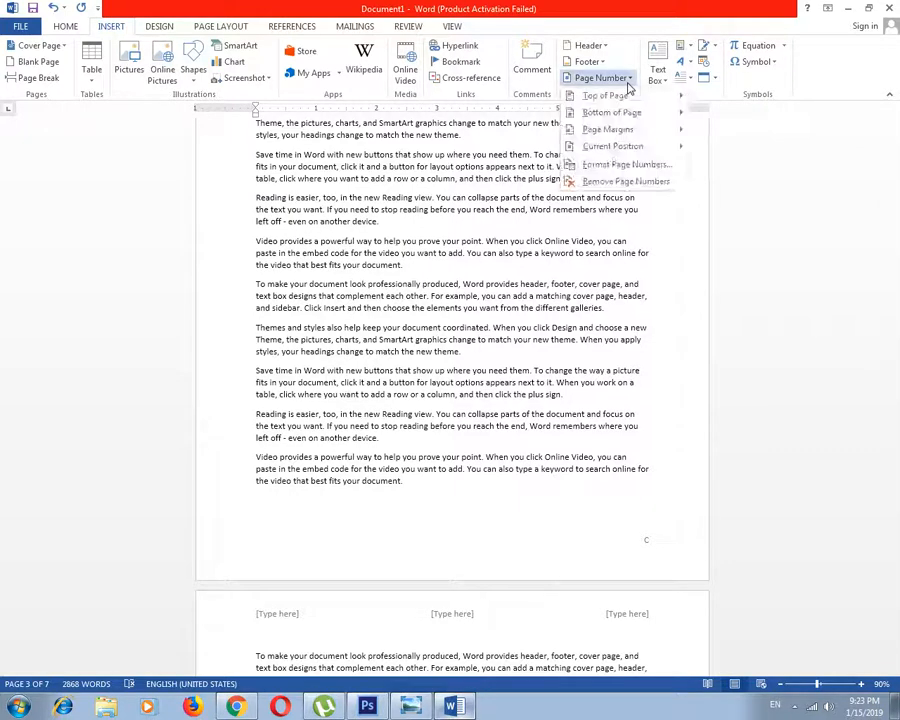
left_click(634, 182)
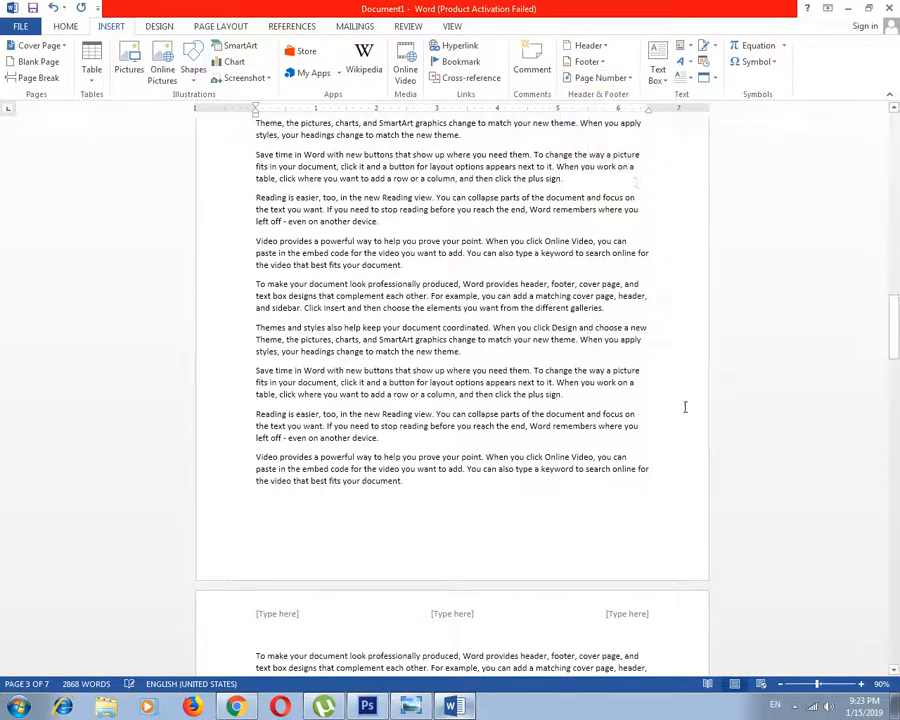
left_click_drag(894, 320, 890, 120)
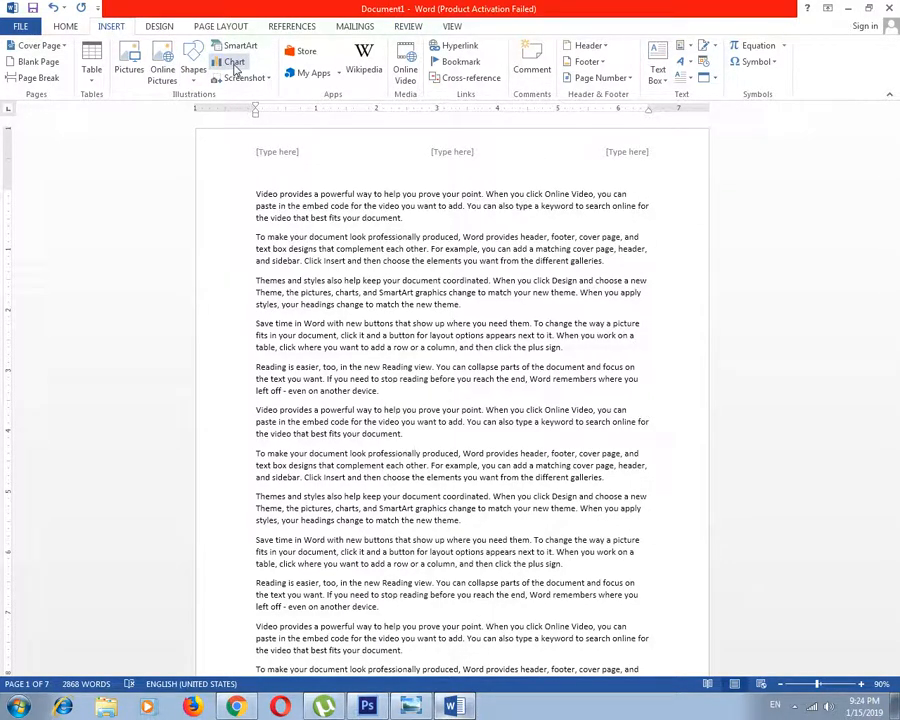
left_click(430, 710)
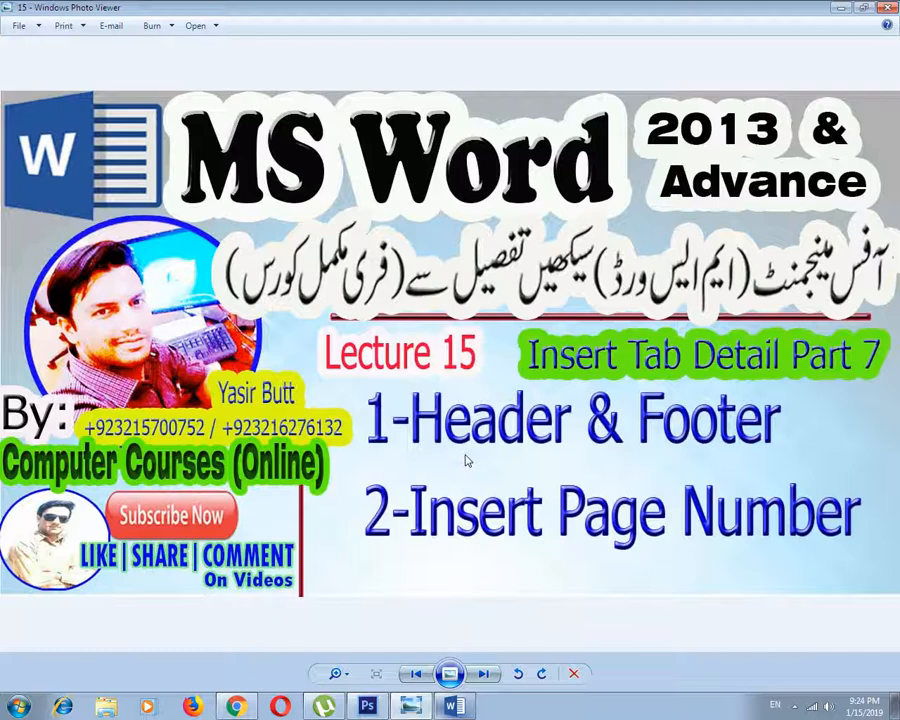
left_click(795, 706)
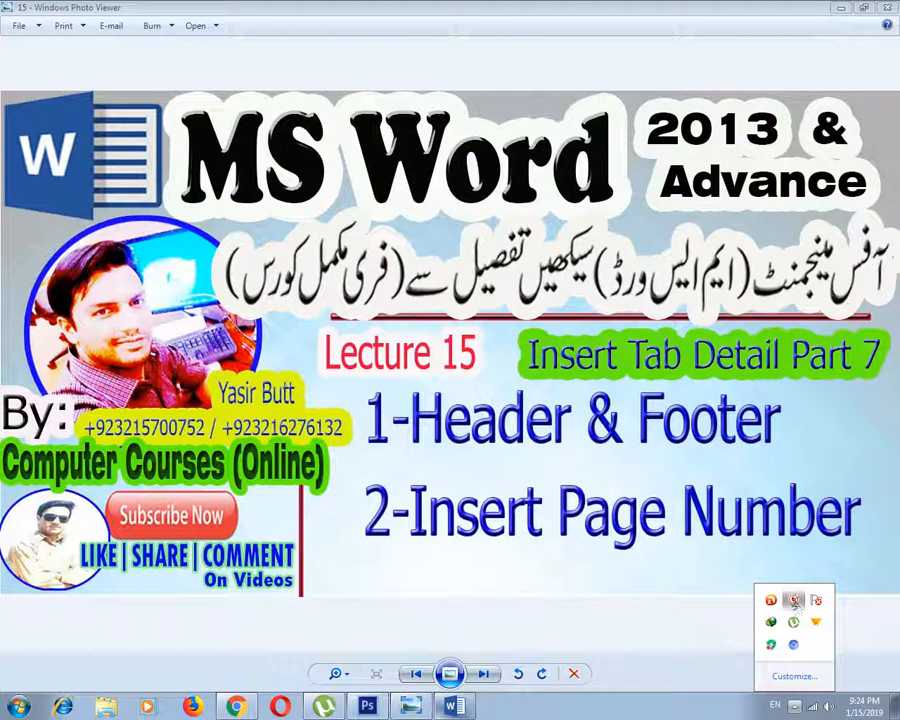